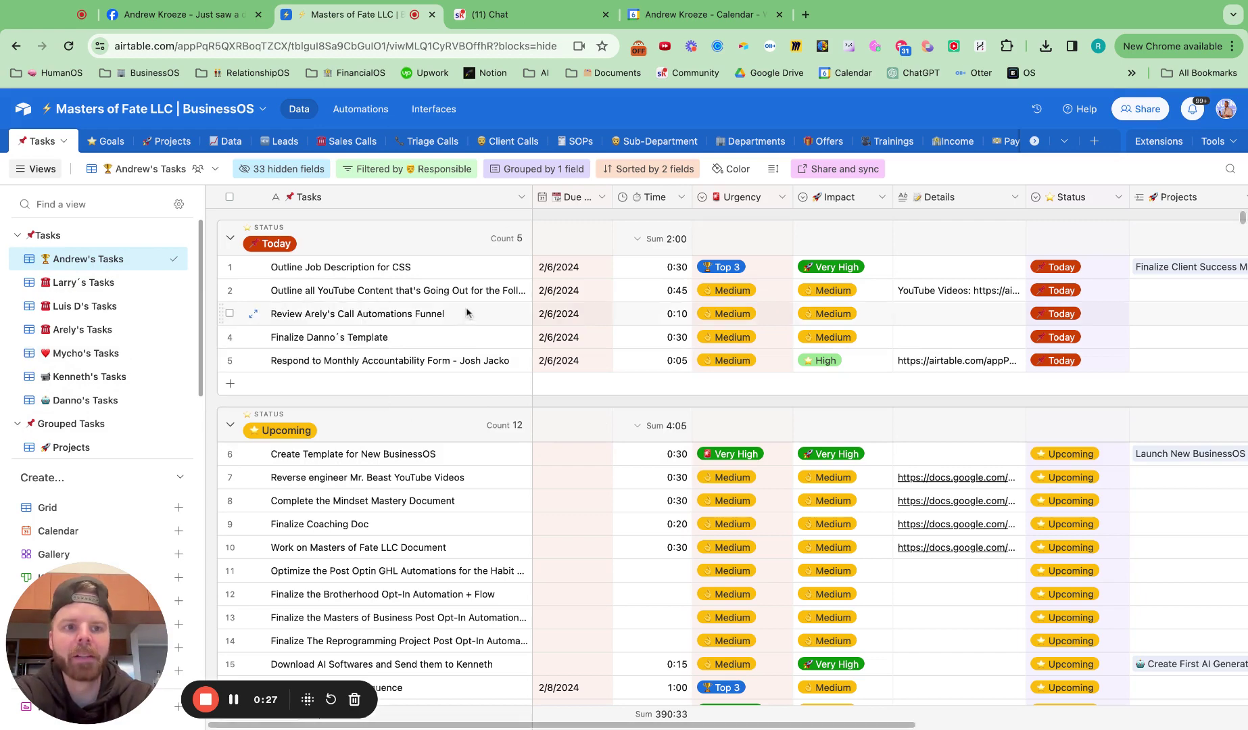
Step: Invite the pasted e-mail address to the base with Creator access, then close sharing
left_click(1142, 110)
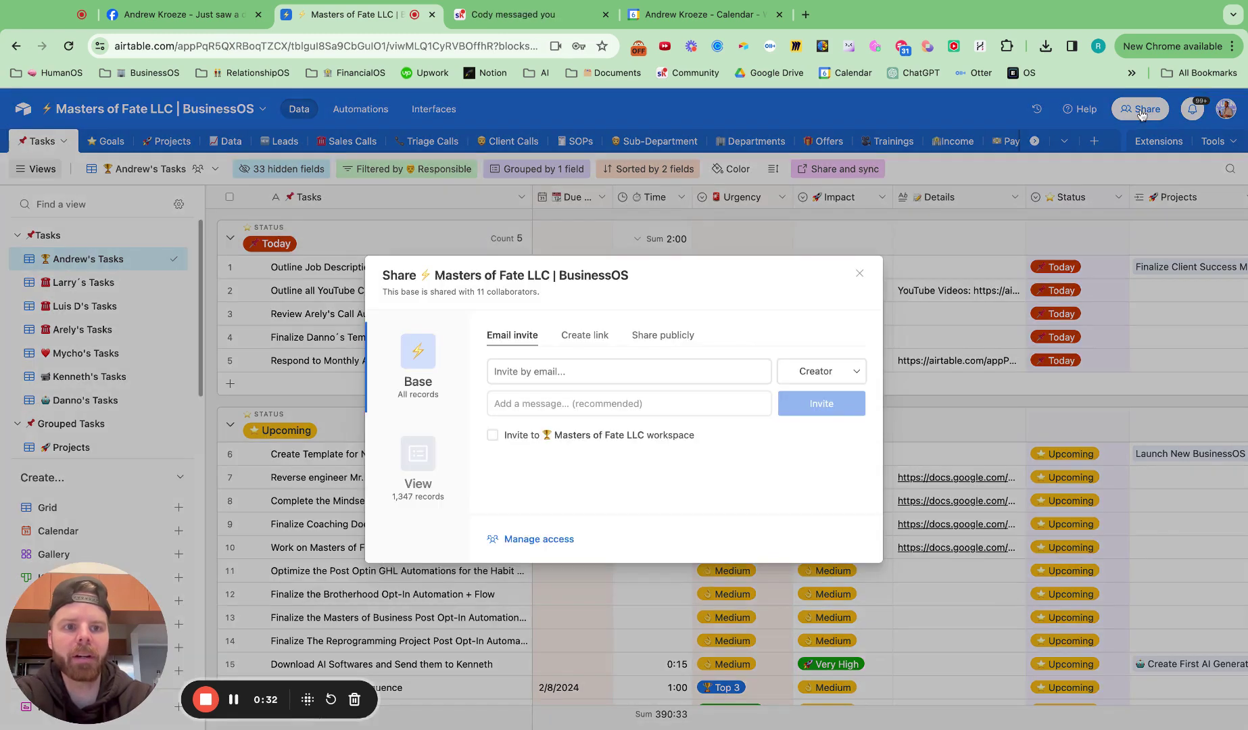
left_click(564, 374)
key("super+v")
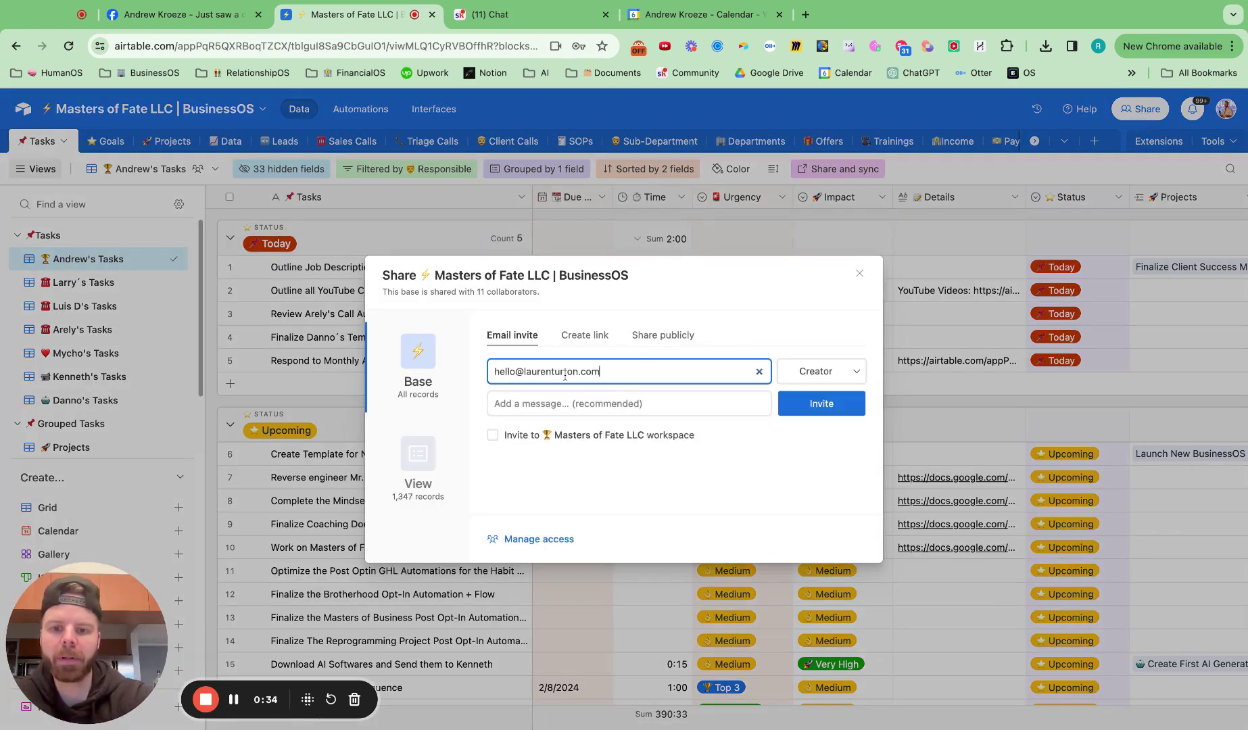
left_click(798, 335)
left_click(831, 375)
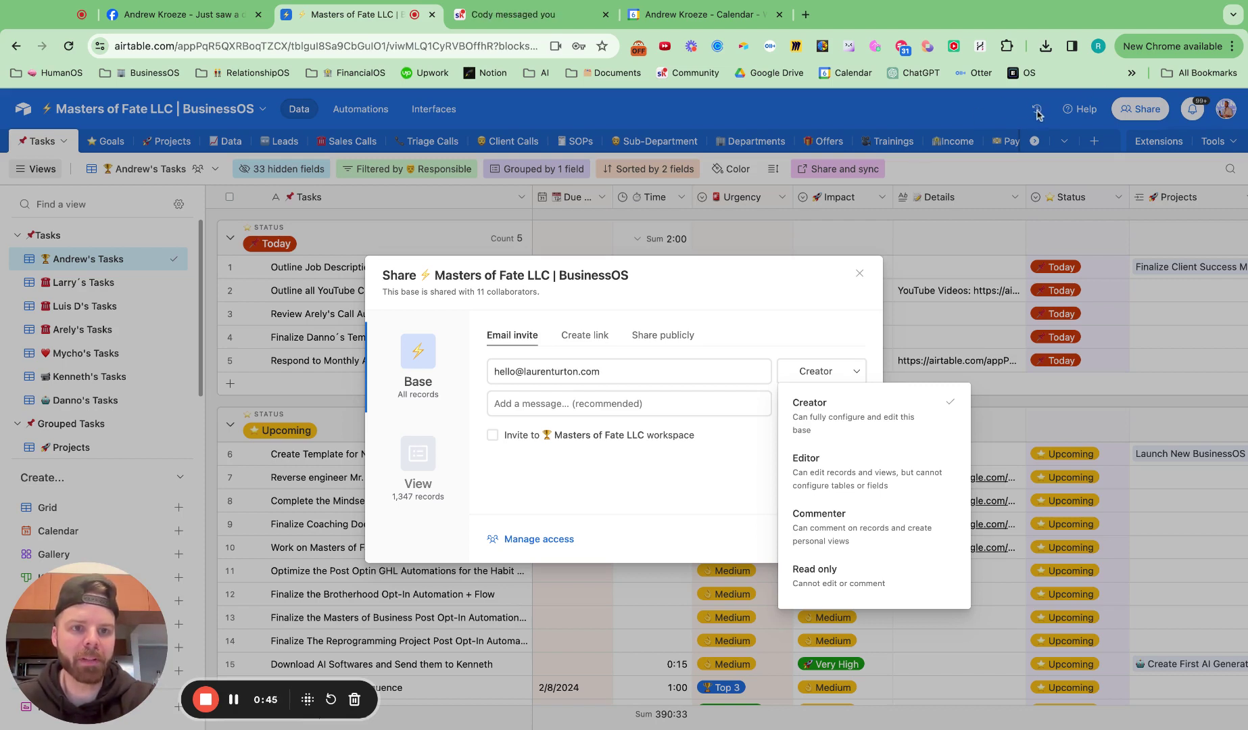
left_click(734, 478)
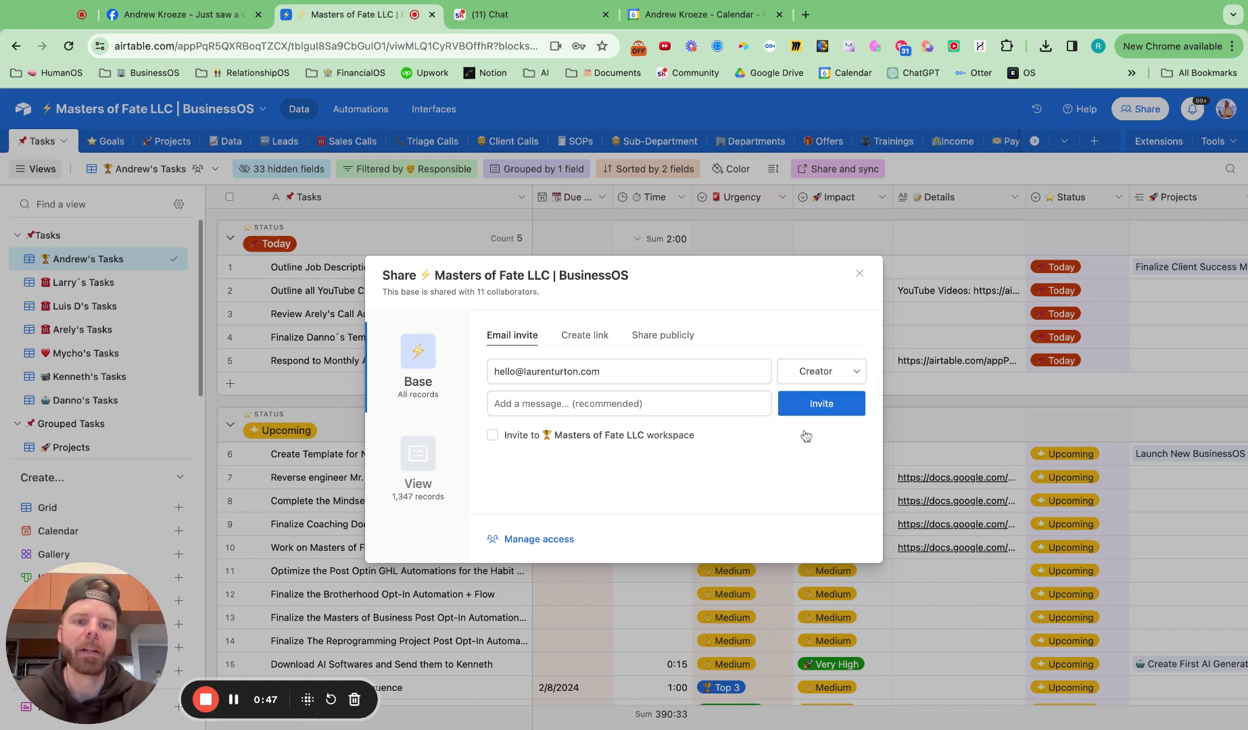
left_click(841, 403)
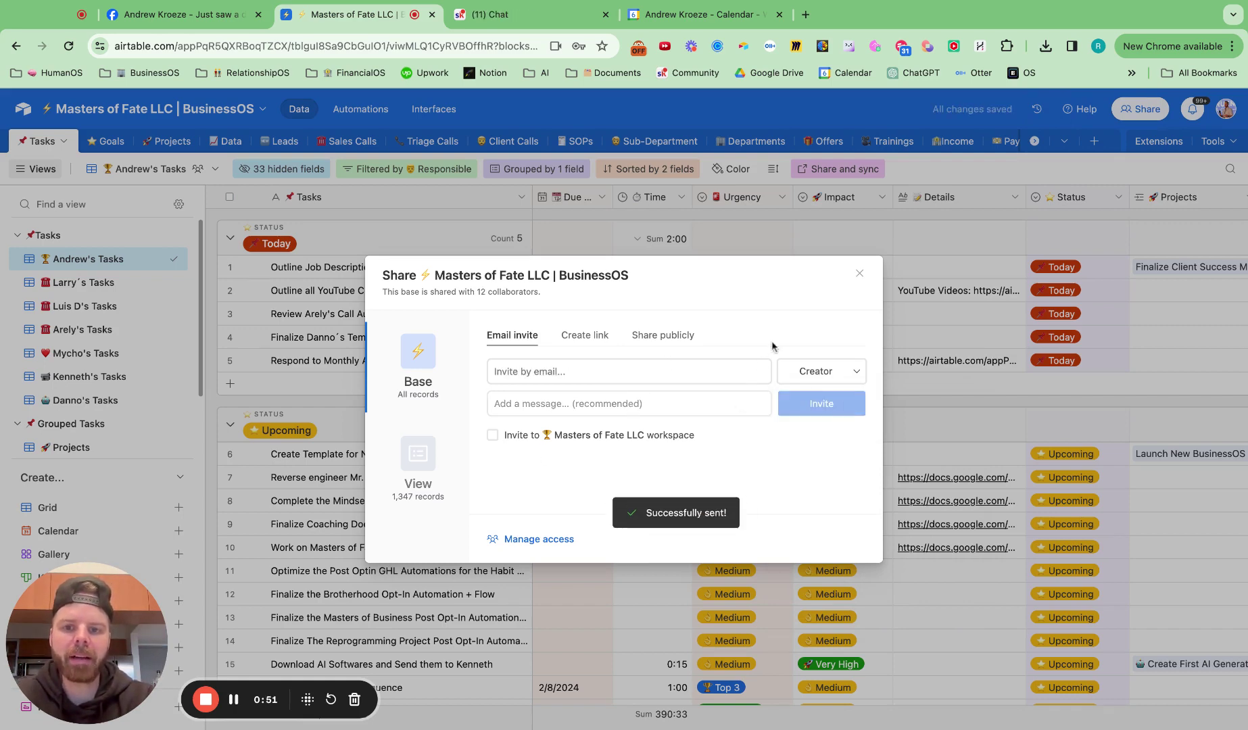
left_click(859, 273)
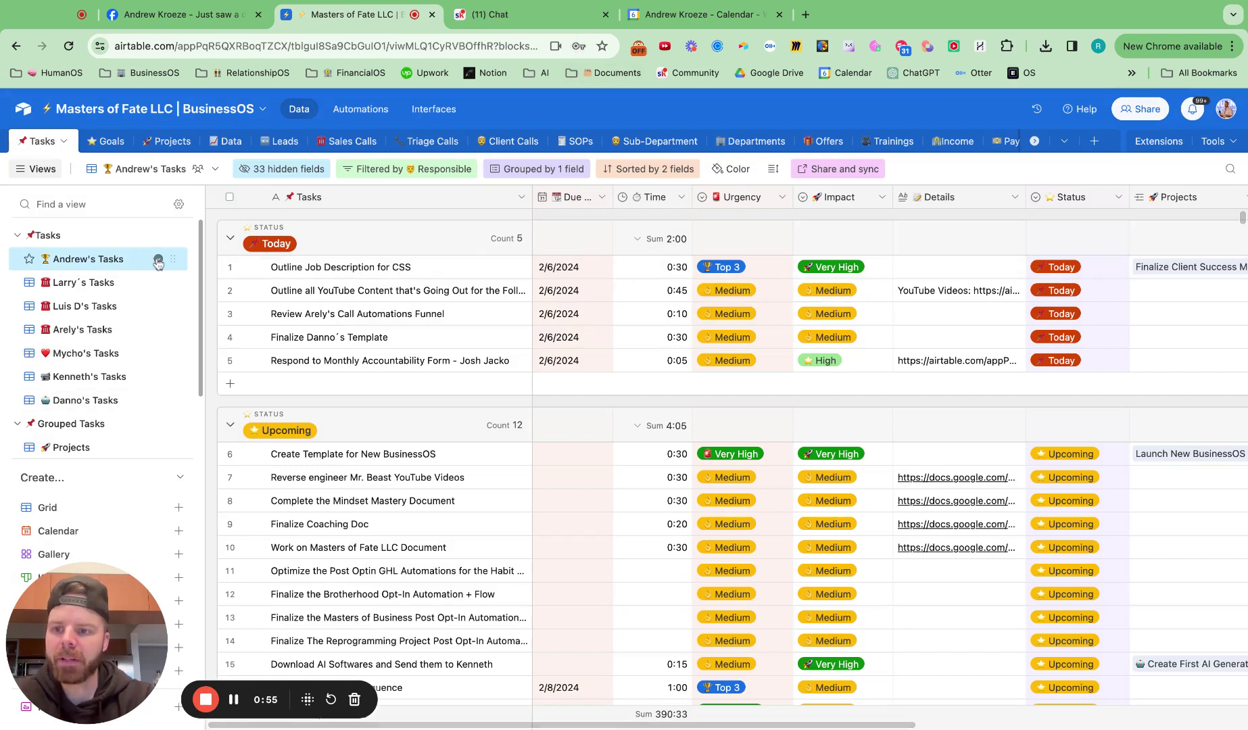
Step: Duplicate the owner's personal task view and make the copy a collaborative view
left_click(158, 260)
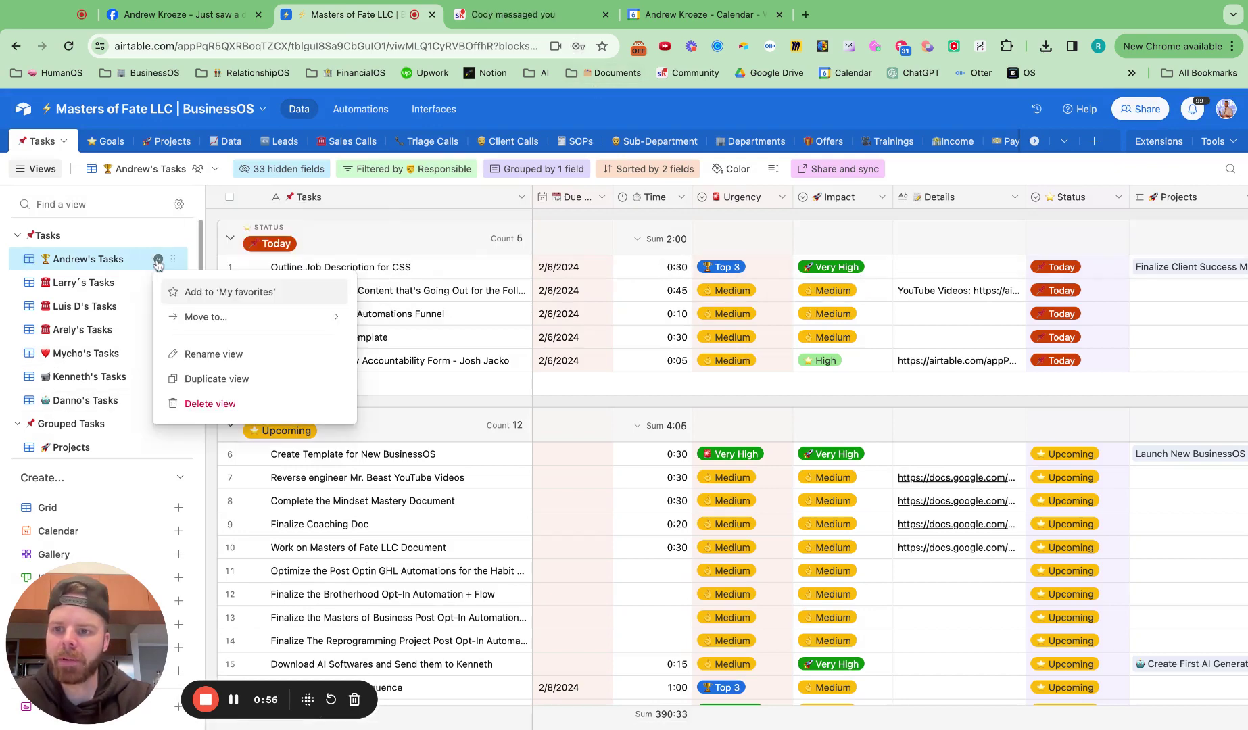
left_click(217, 378)
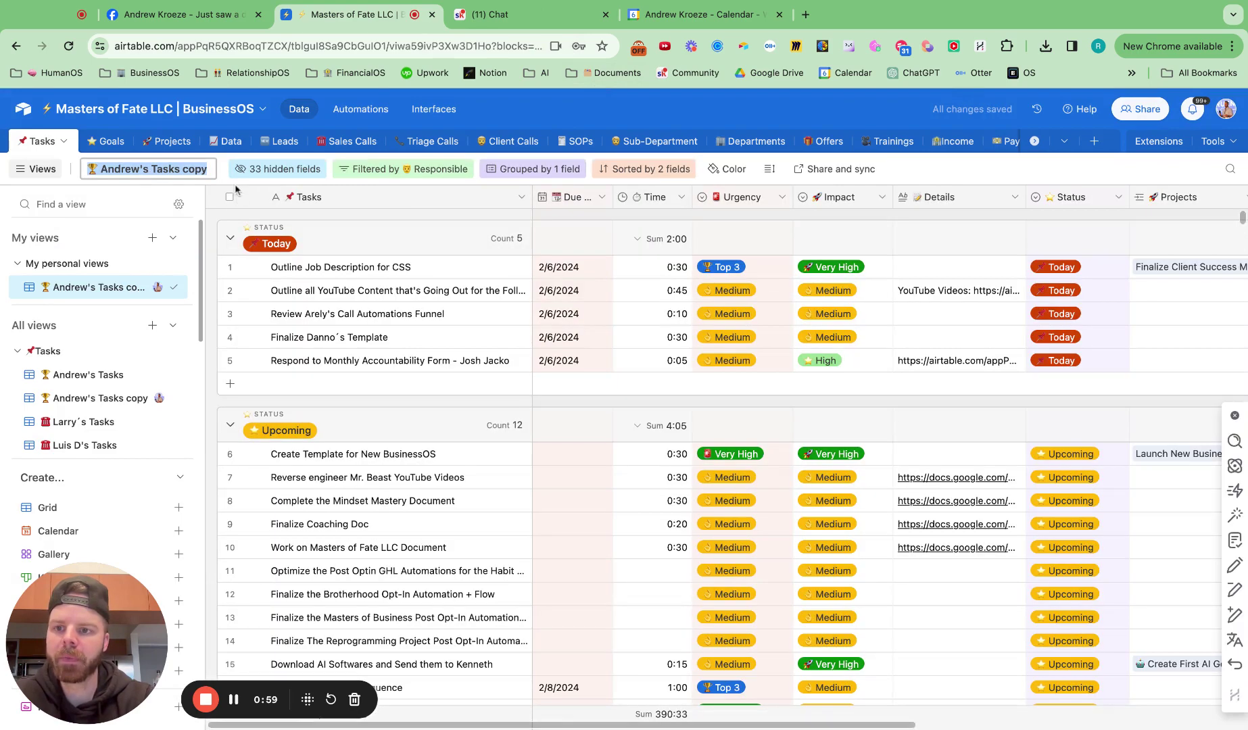
left_click(158, 171)
mouse_move(203, 204)
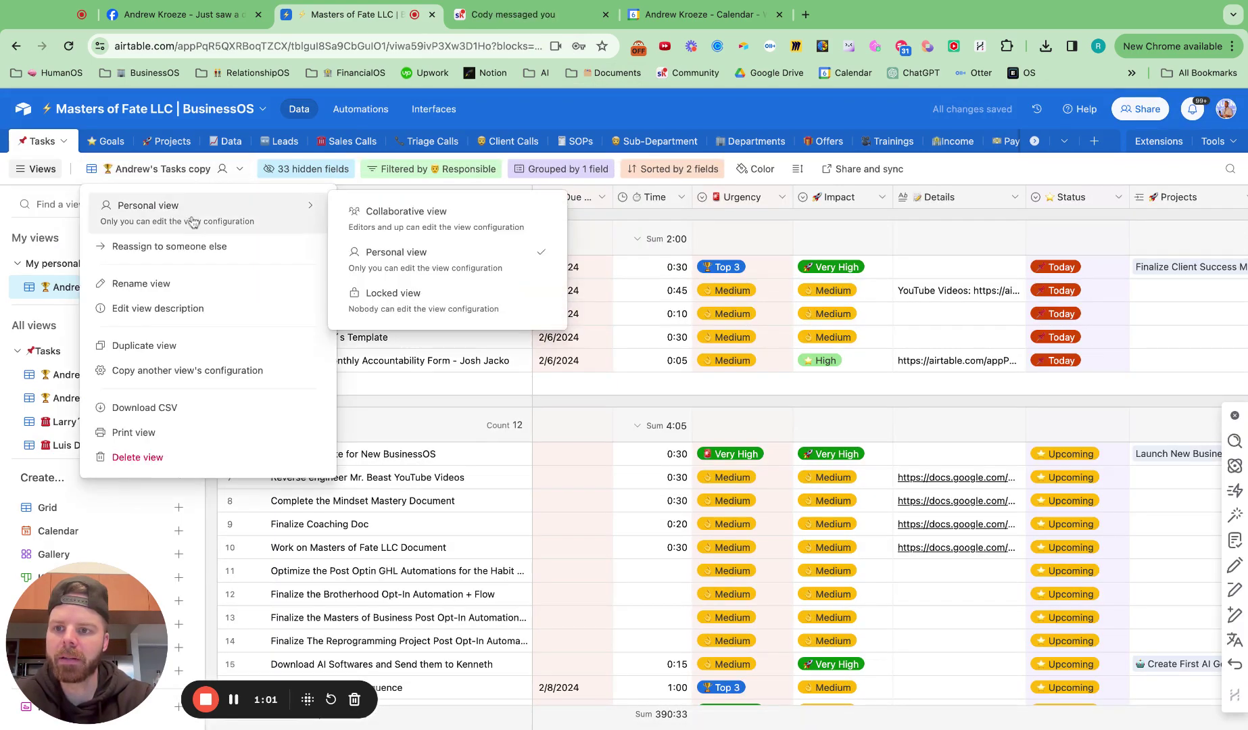
left_click(405, 209)
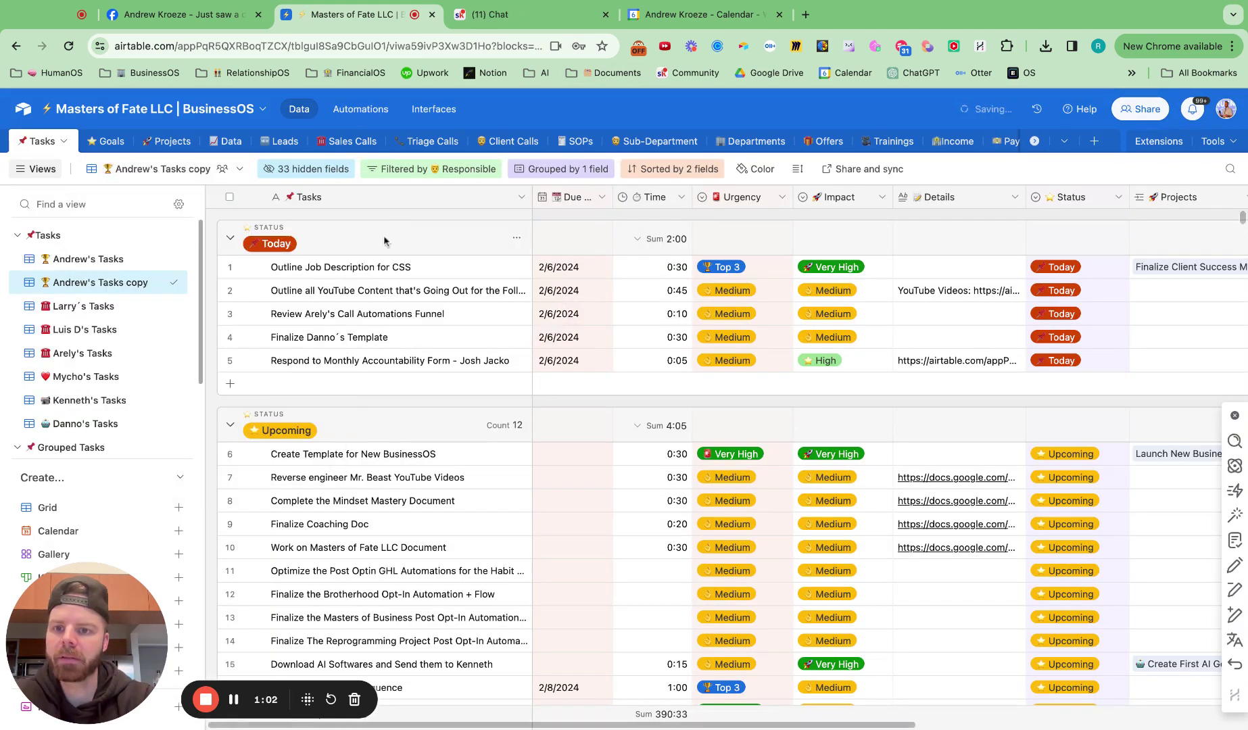
Step: Rename the copied view to an emoji followed by the new teammate's name and 'Tasks'
left_click(158, 282)
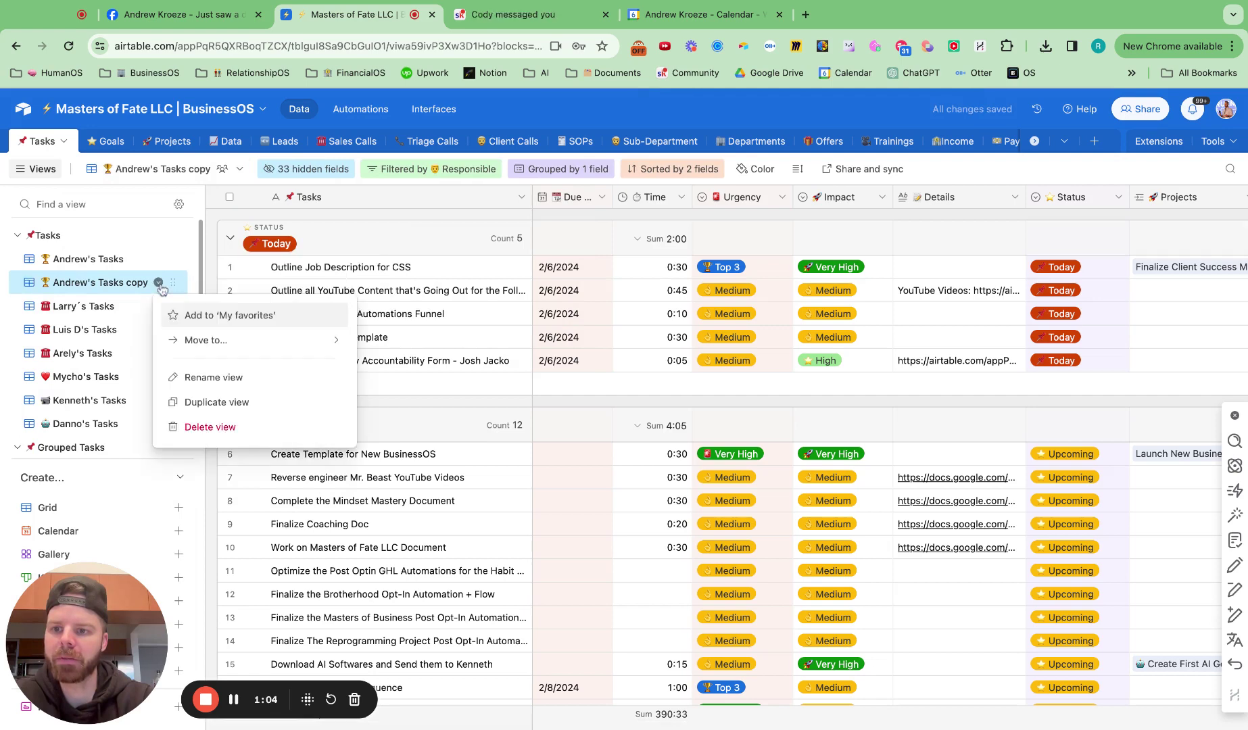
left_click(203, 377)
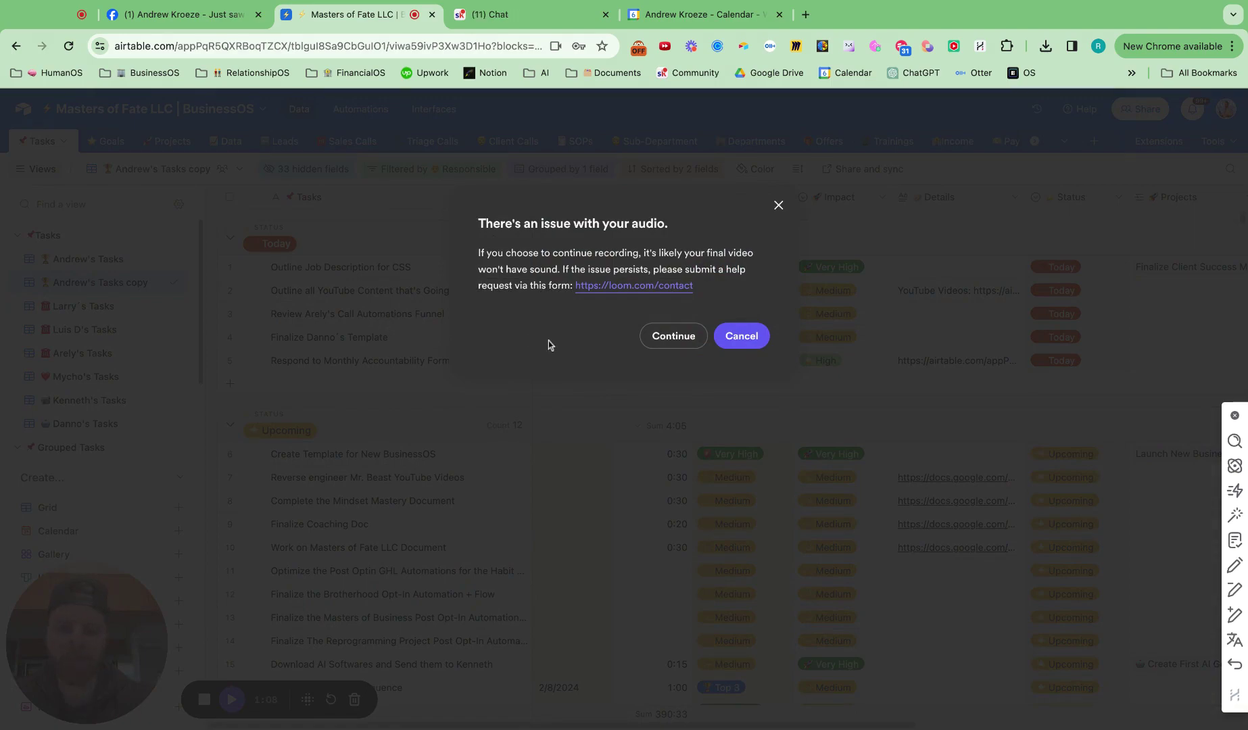
left_click(666, 335)
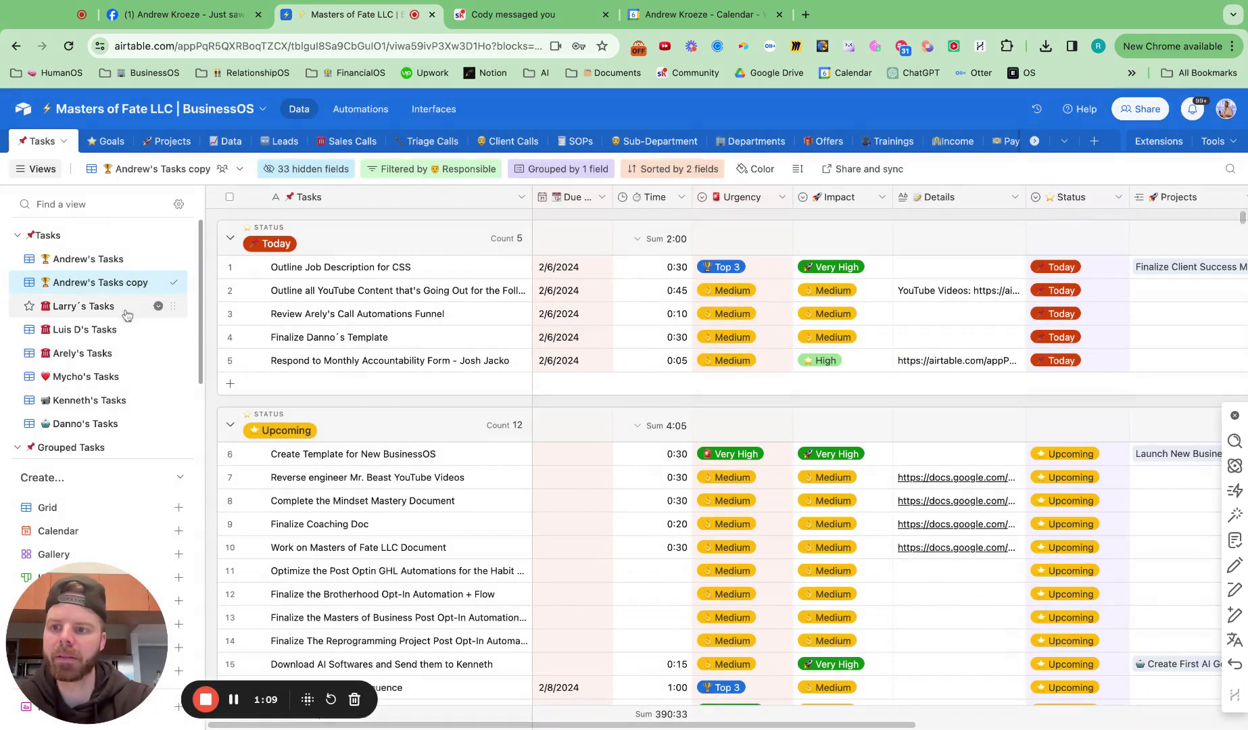
left_click(158, 281)
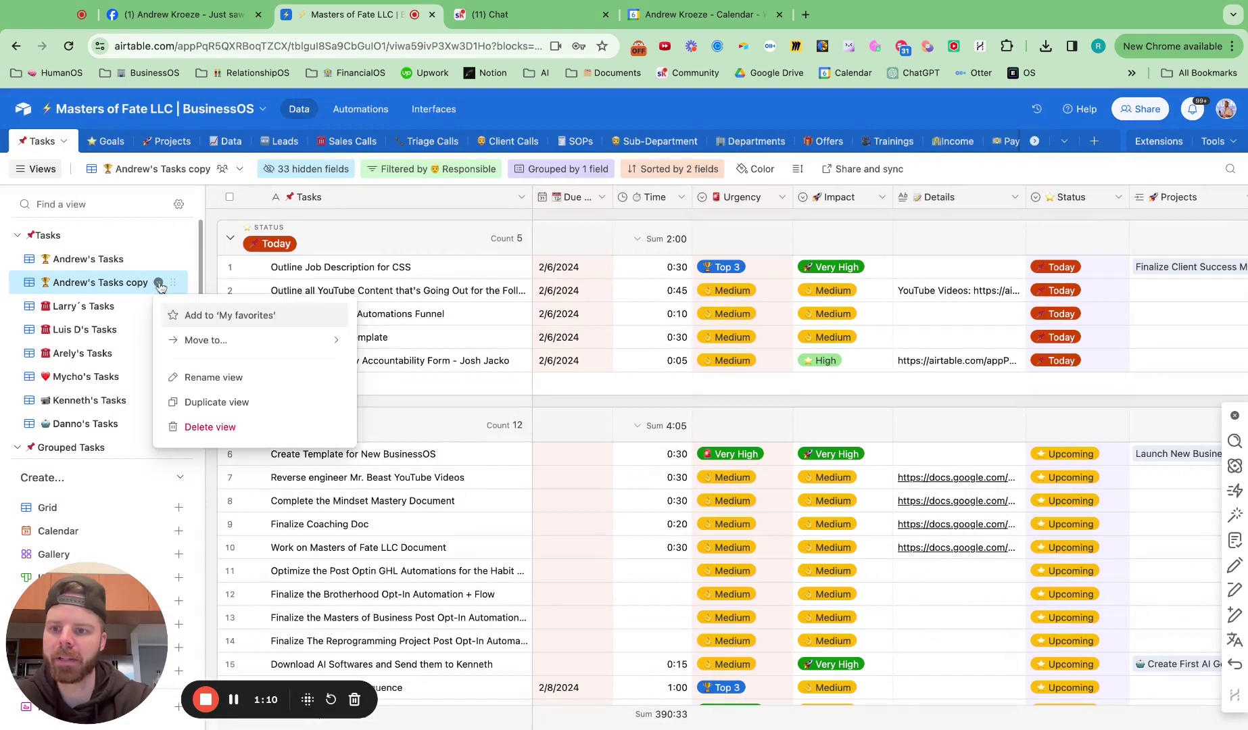
left_click(194, 377)
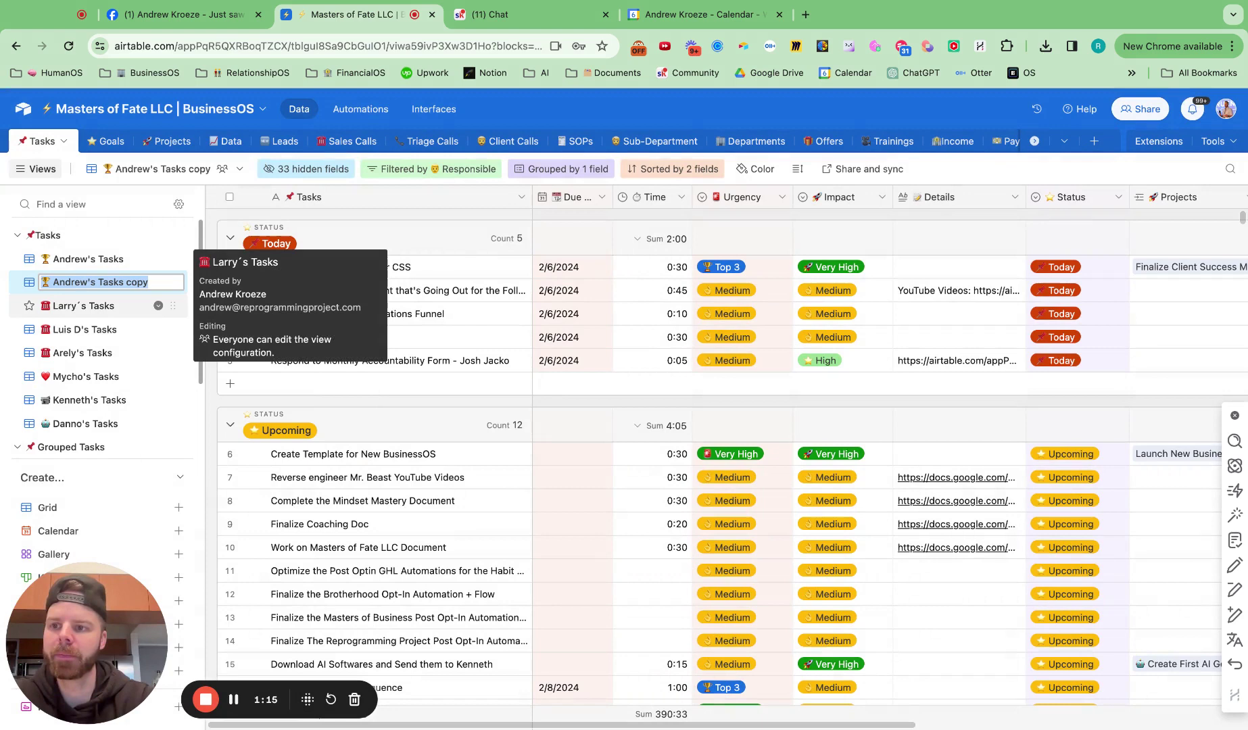
key("super+v")
type("Lau")
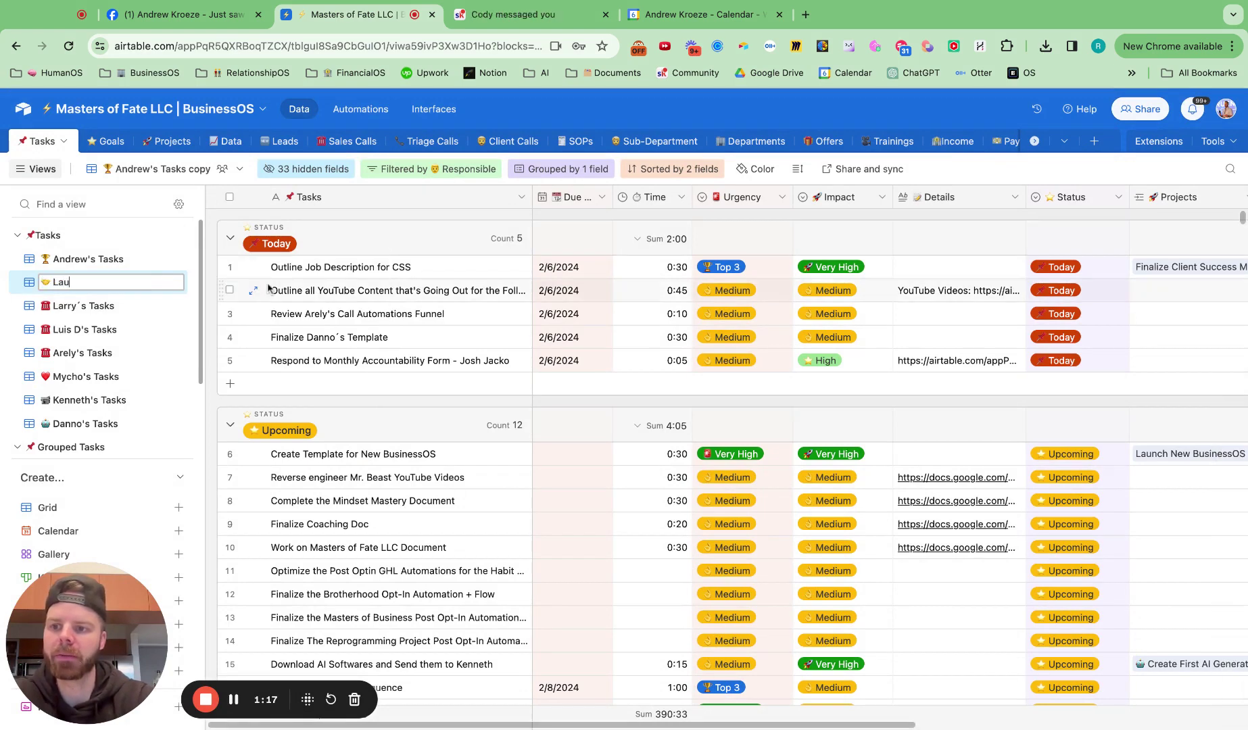
type("ren´s")
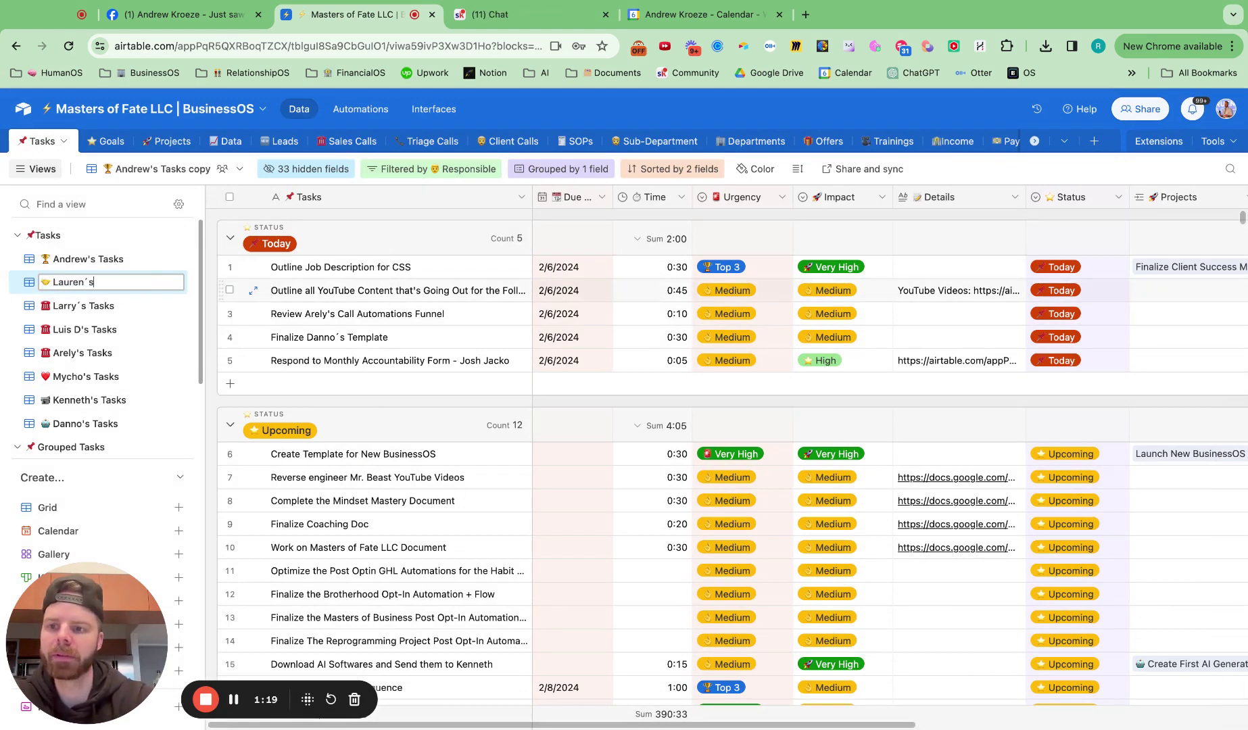
type(" Tasks")
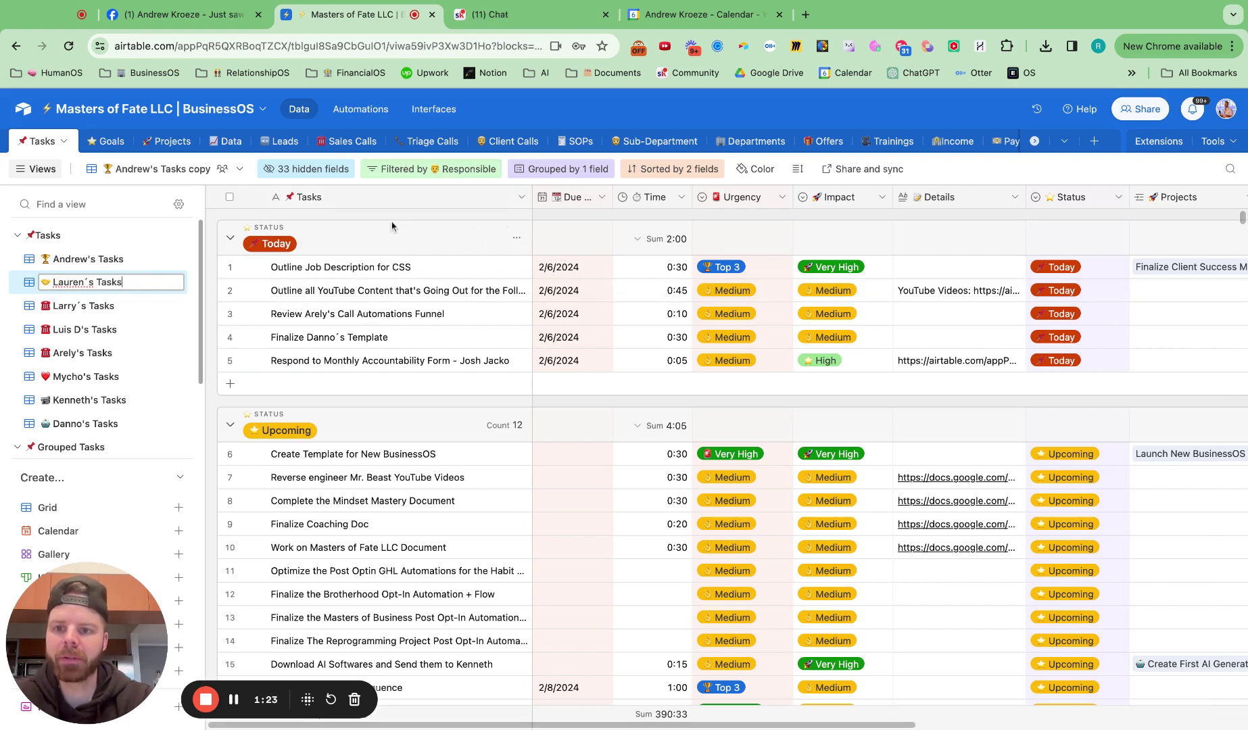
Step: Save the view name and filter the view's Responsible to the new team member
key("Return")
left_click(424, 171)
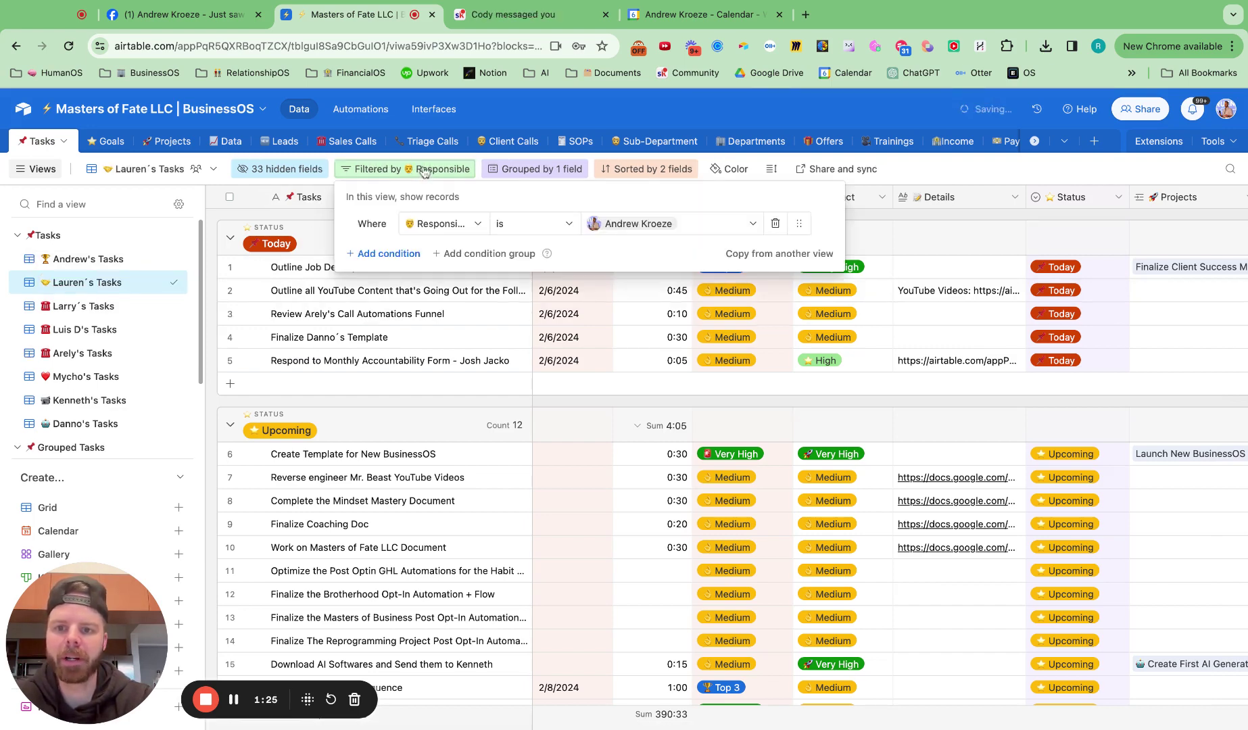
left_click(638, 224)
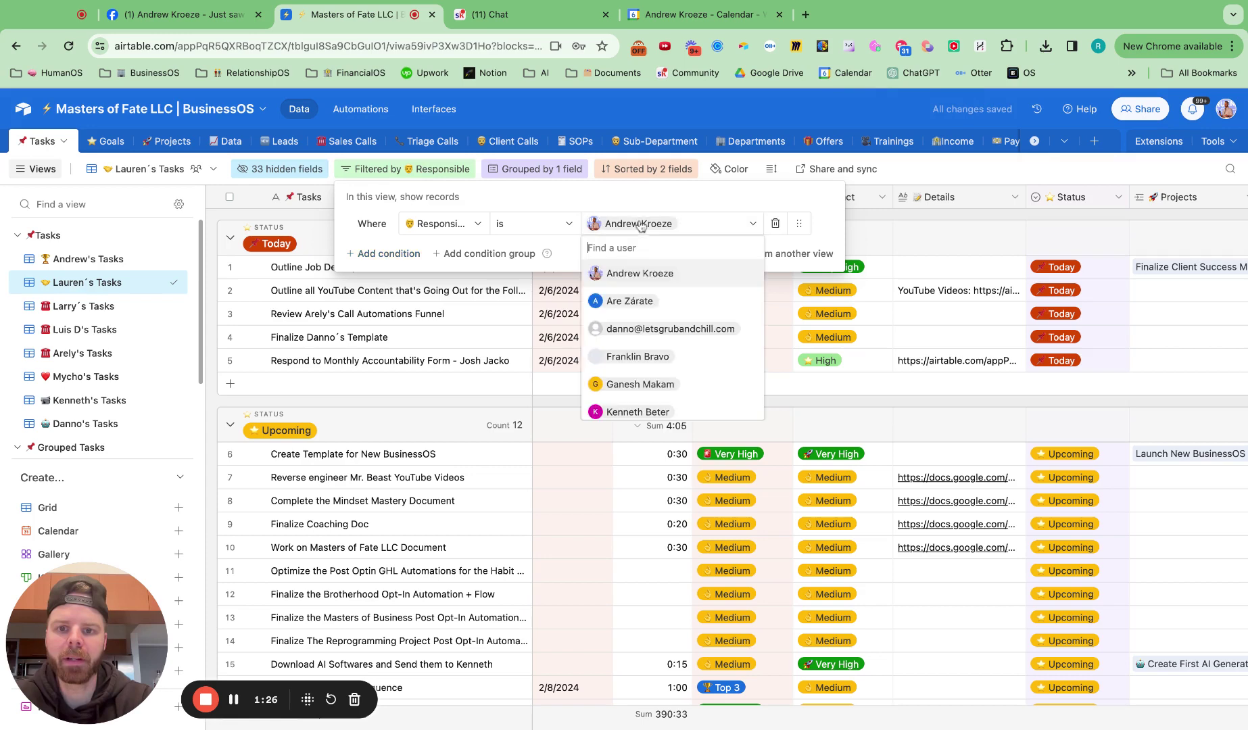
type("lau")
left_click(667, 273)
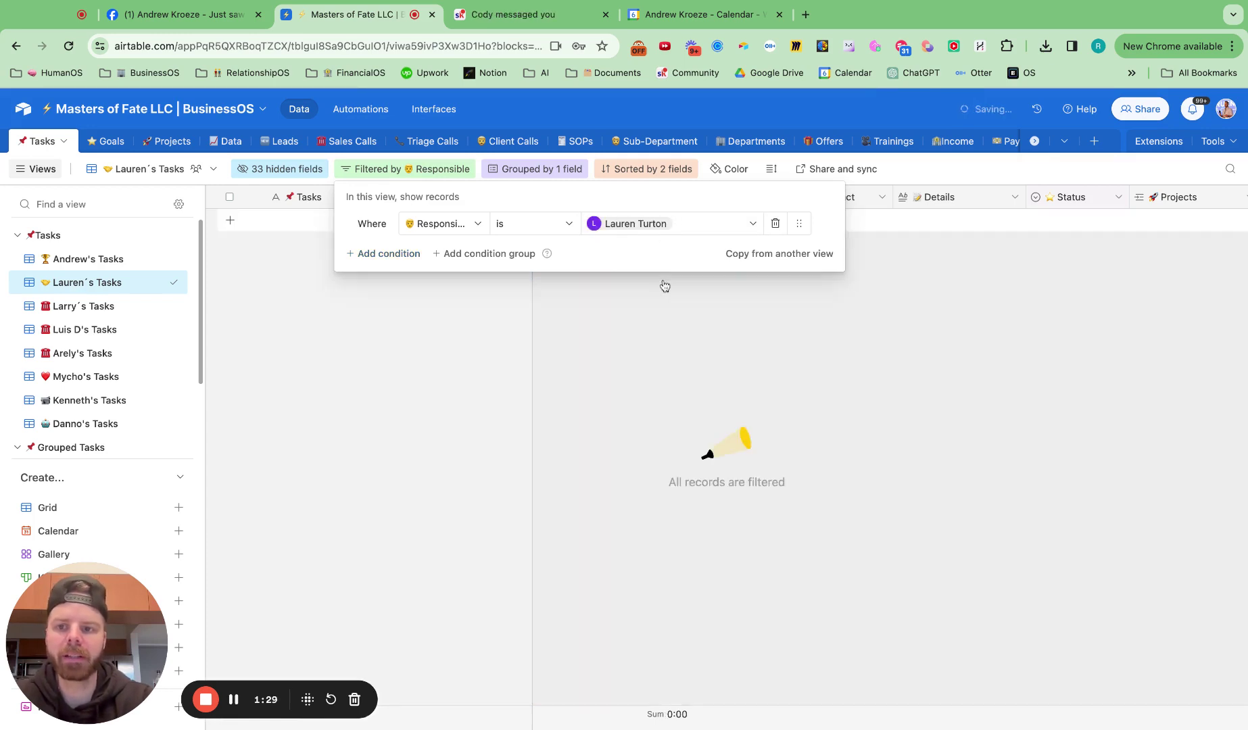
left_click(996, 386)
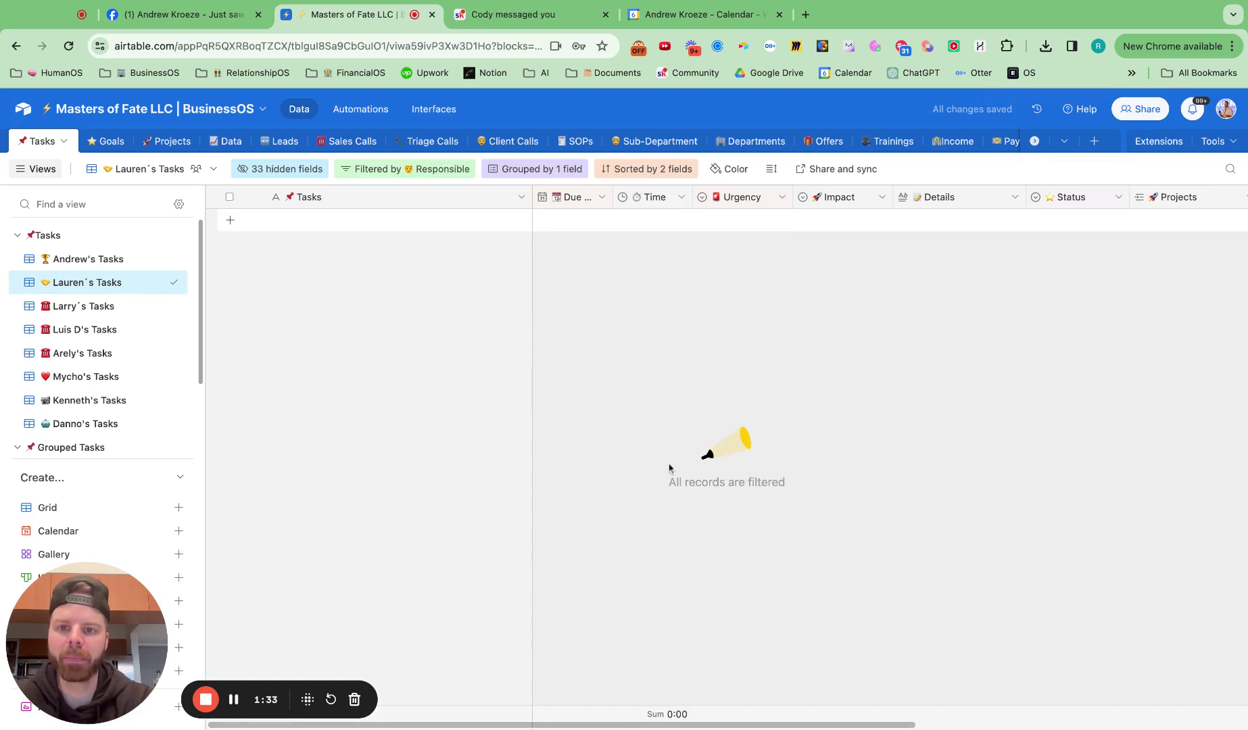
Step: Add the task 'Fill out the Team Onboarding Form' due 6 February 2024
left_click(232, 221)
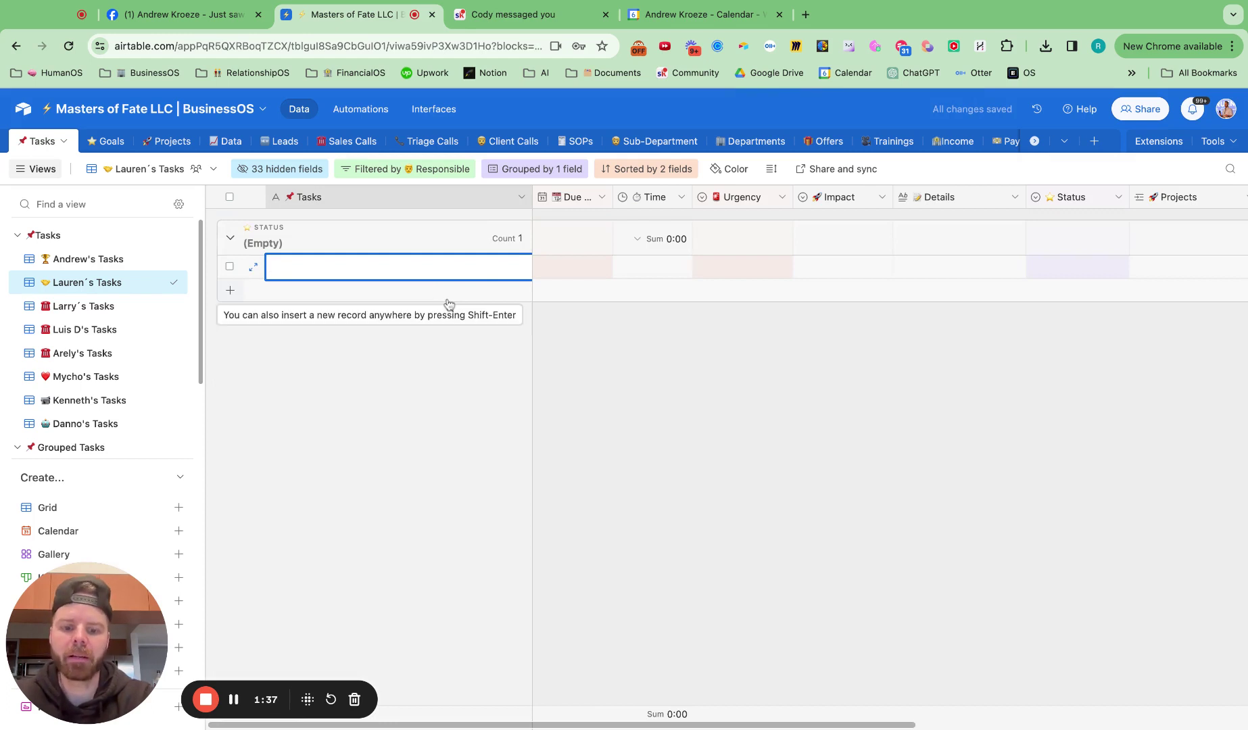
type("Fill out th")
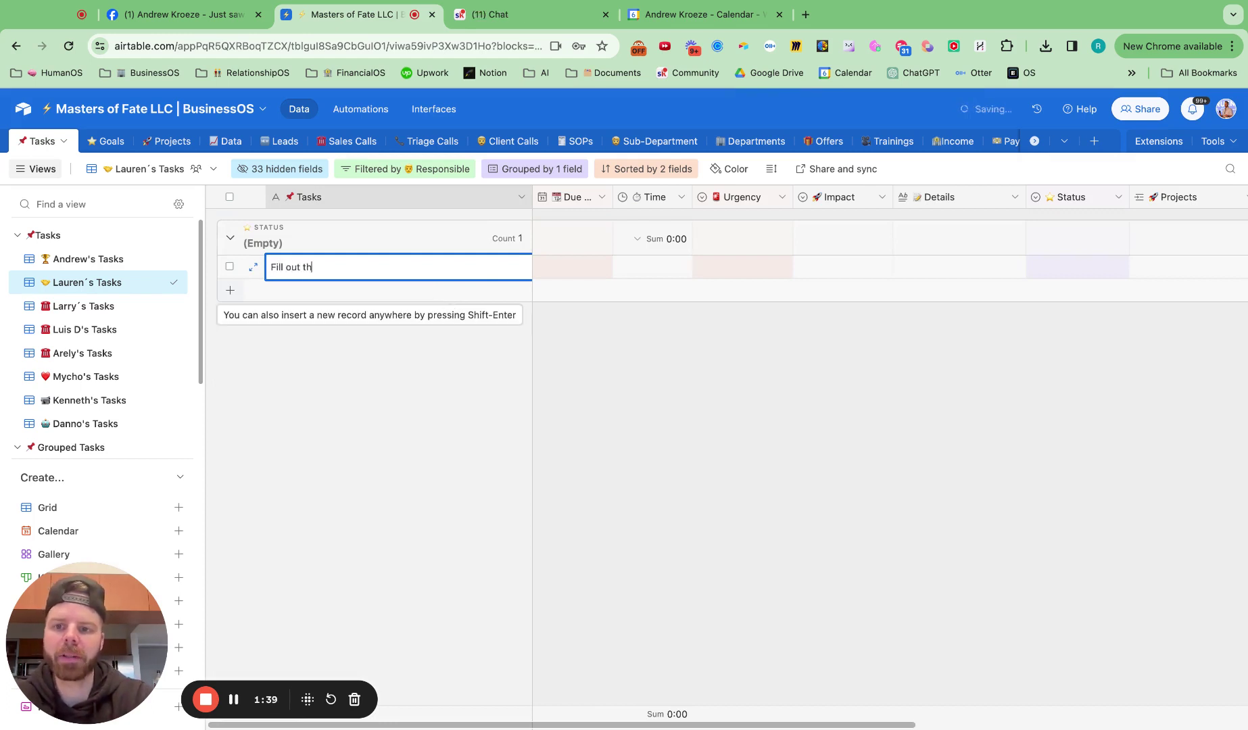
type("e Team ")
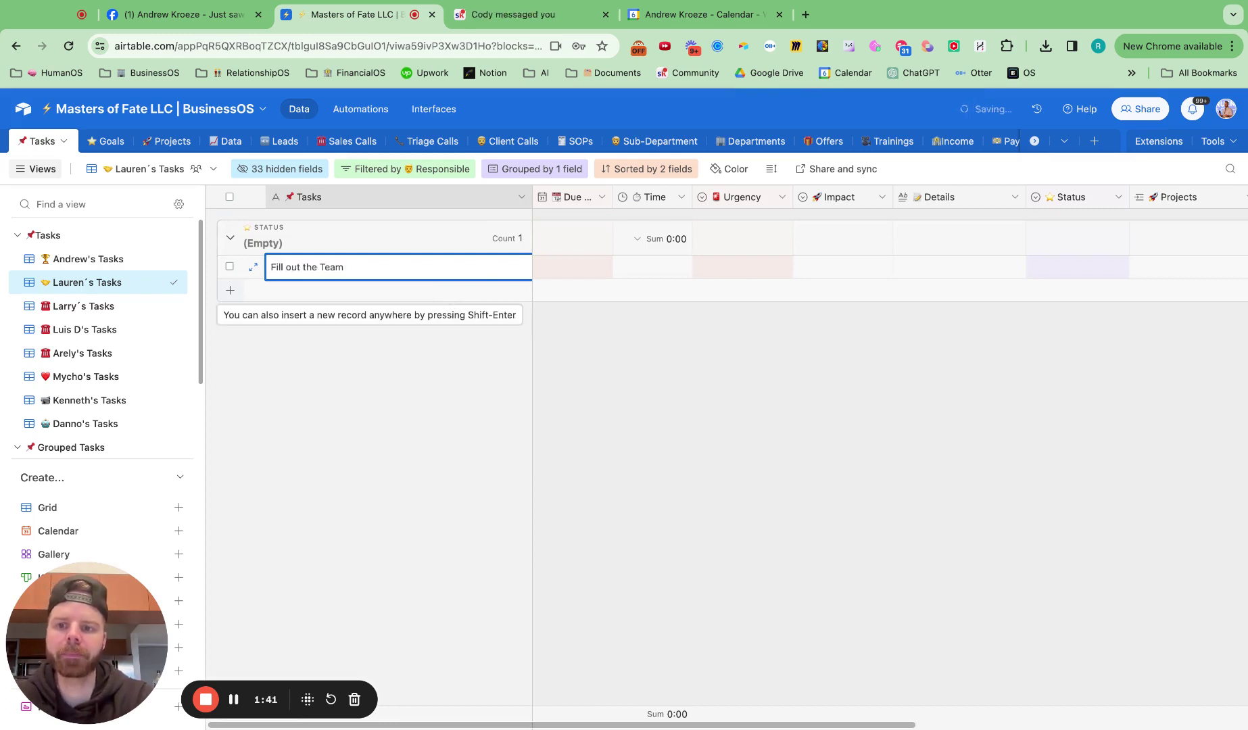
type("O")
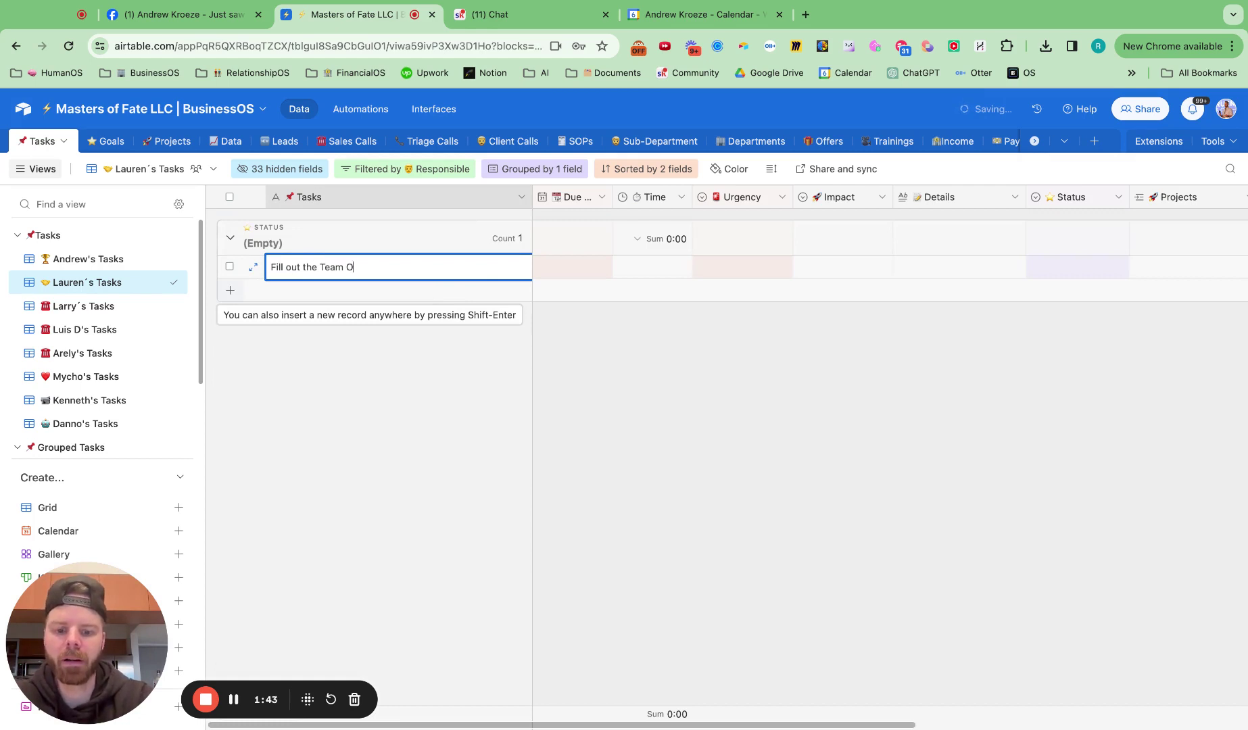
type("nboarding Form")
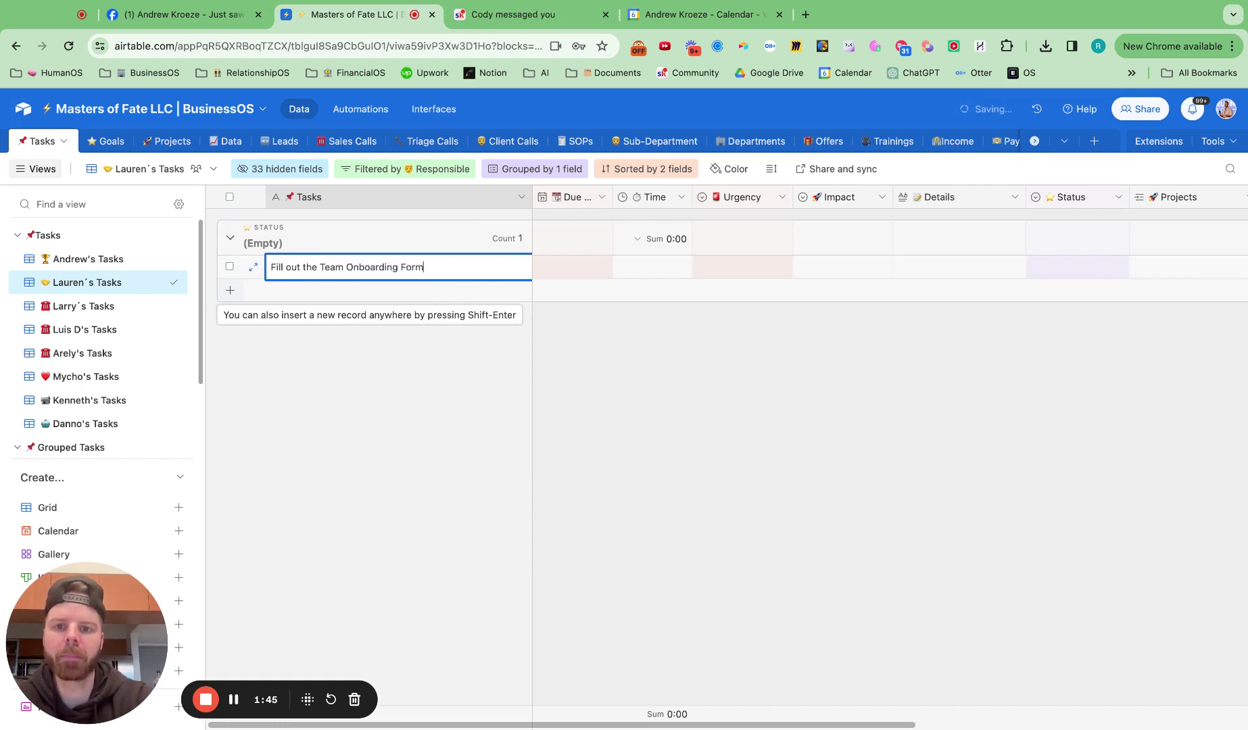
left_click(571, 268)
left_click(571, 268)
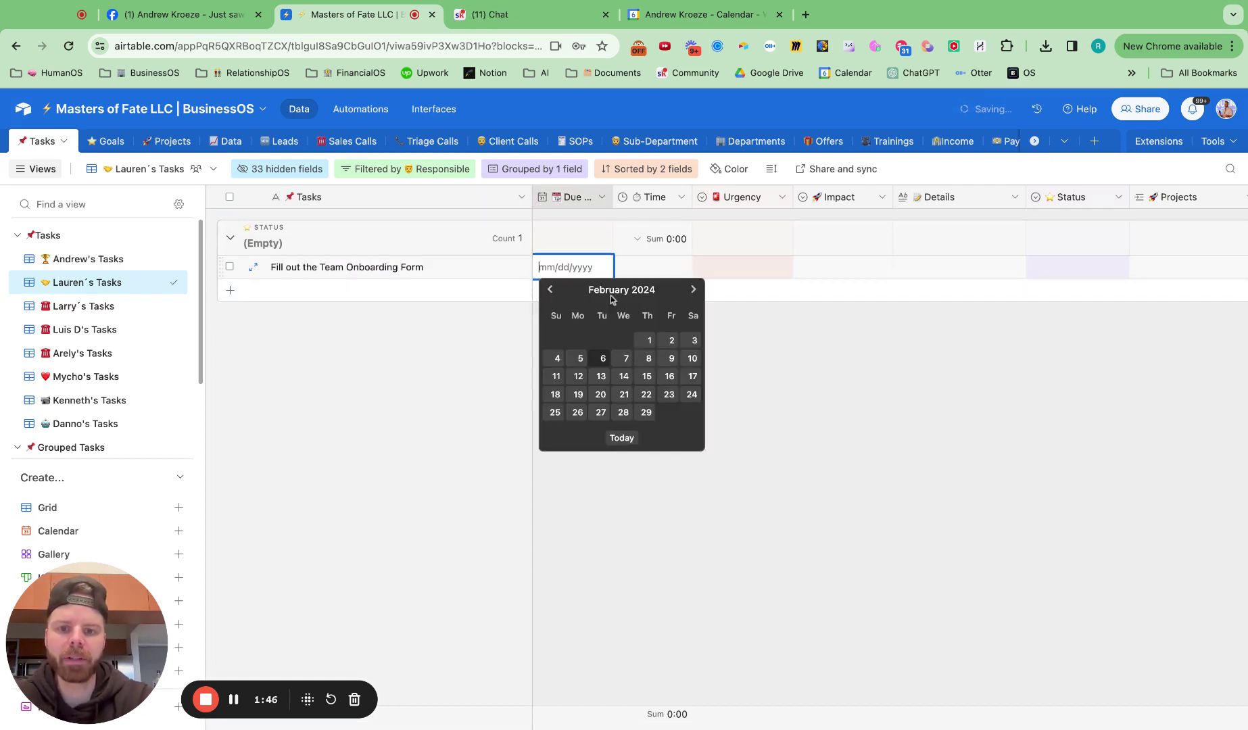
left_click(604, 358)
Step: Set the task's time to 10 minutes, urgency Medium and impact Medium
double_click(657, 268)
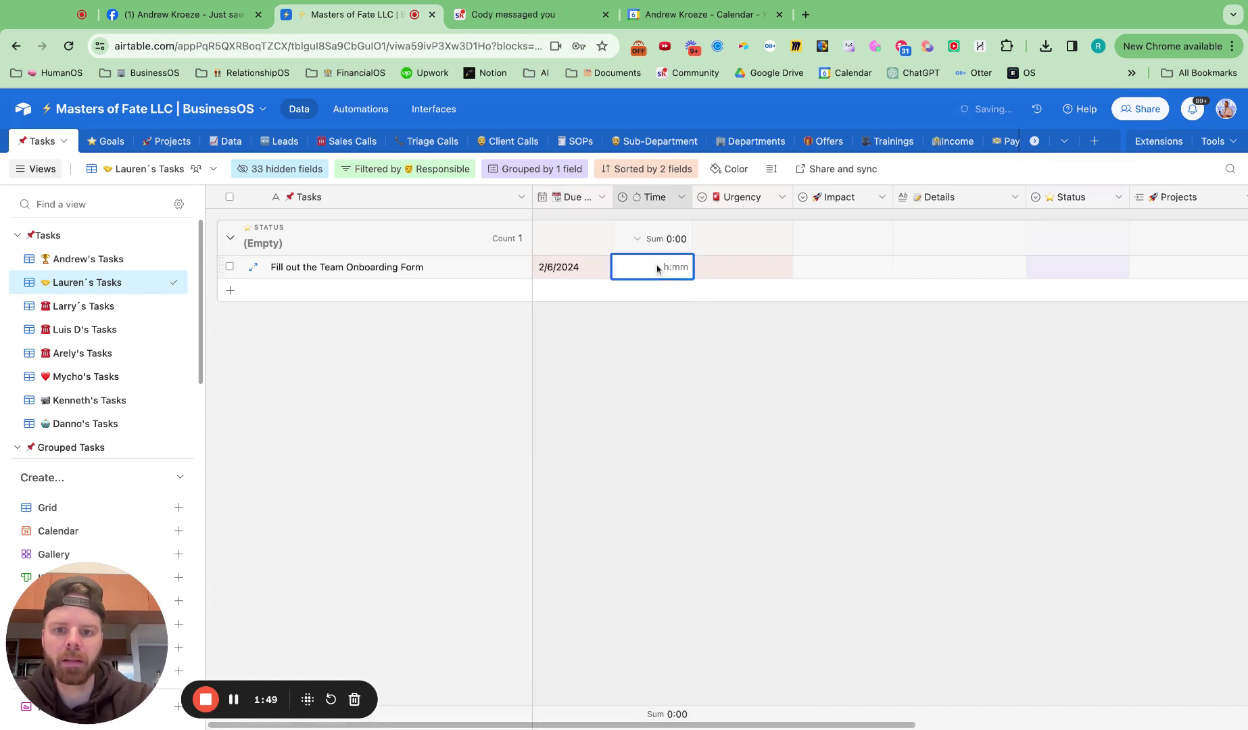
type("10")
double_click(735, 276)
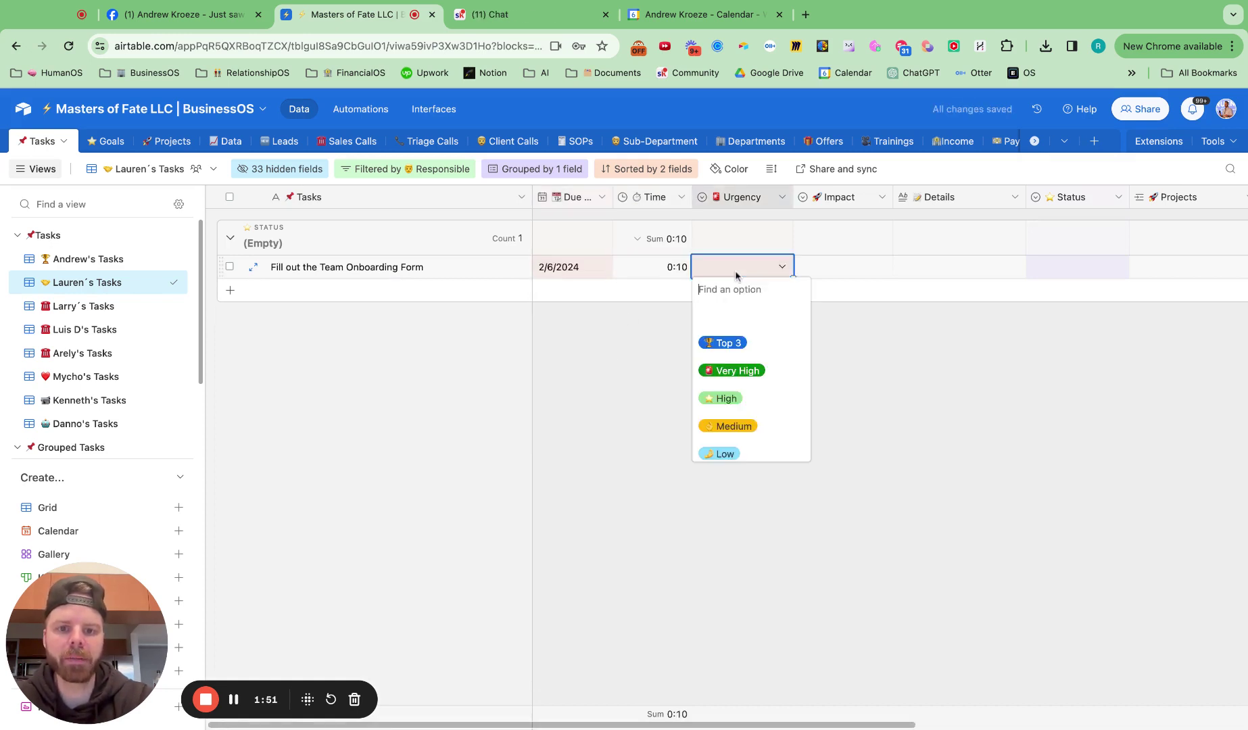
left_click(740, 428)
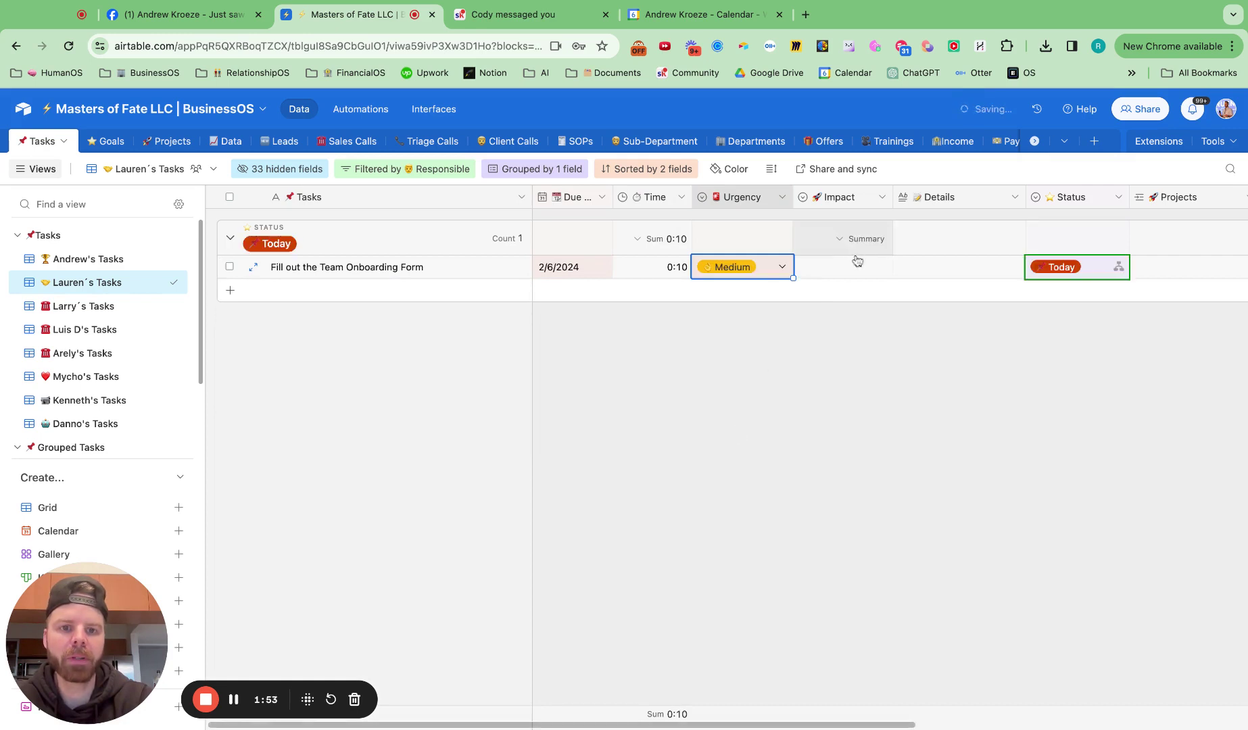
left_click(848, 270)
left_click(849, 270)
left_click(853, 403)
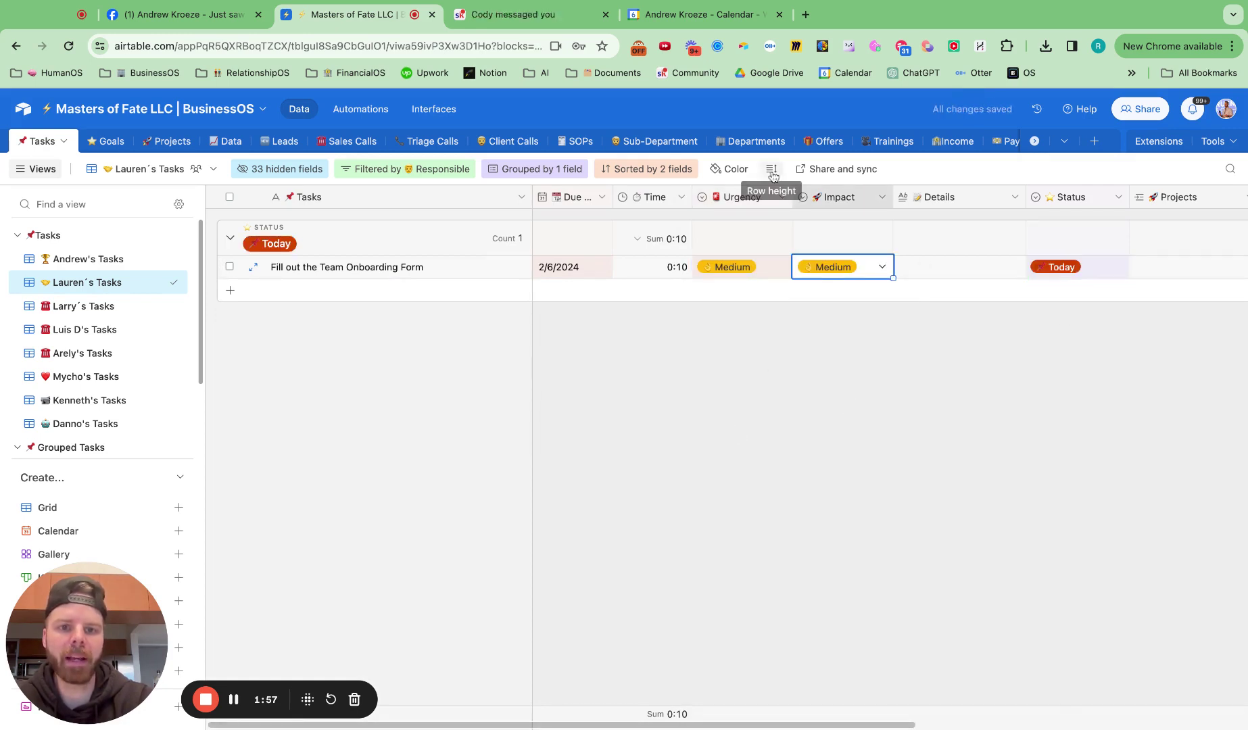
Step: Copy the share link of the Team Onboarding form in the Team table
scroll(864, 141, "right", 10)
scroll(865, 141, "right", 10)
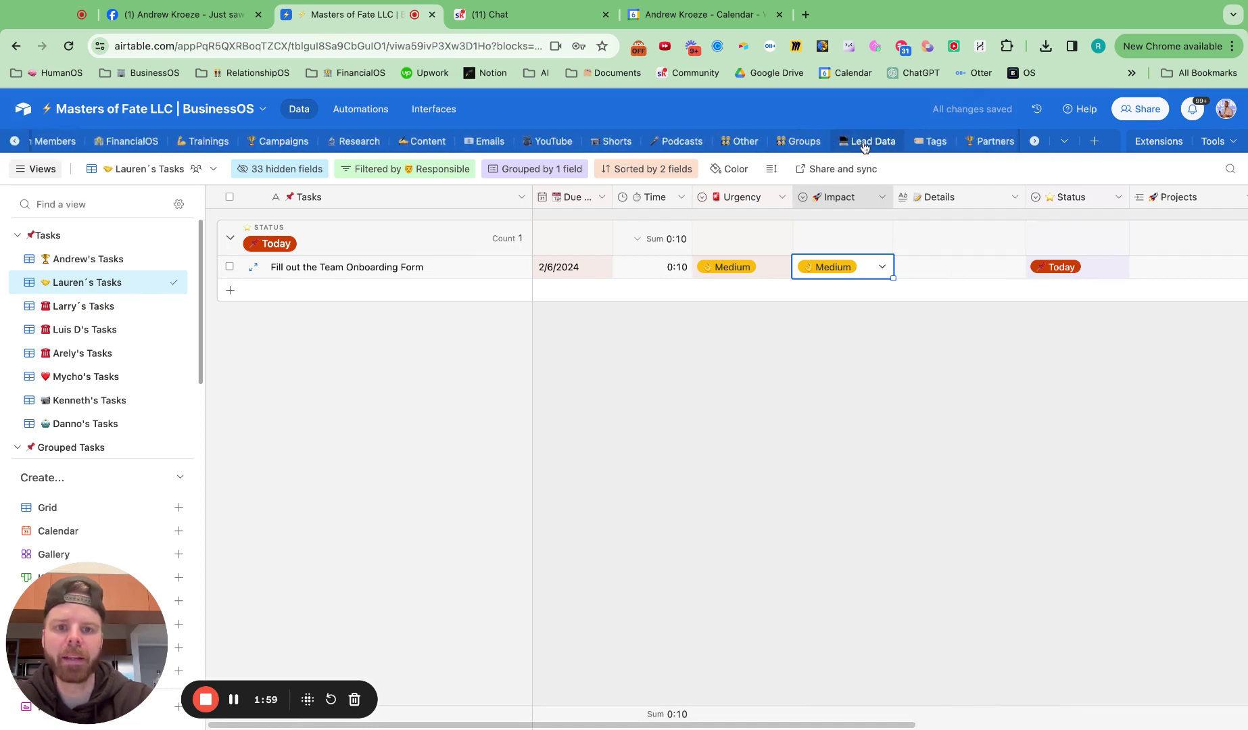
scroll(865, 140, "right", 8)
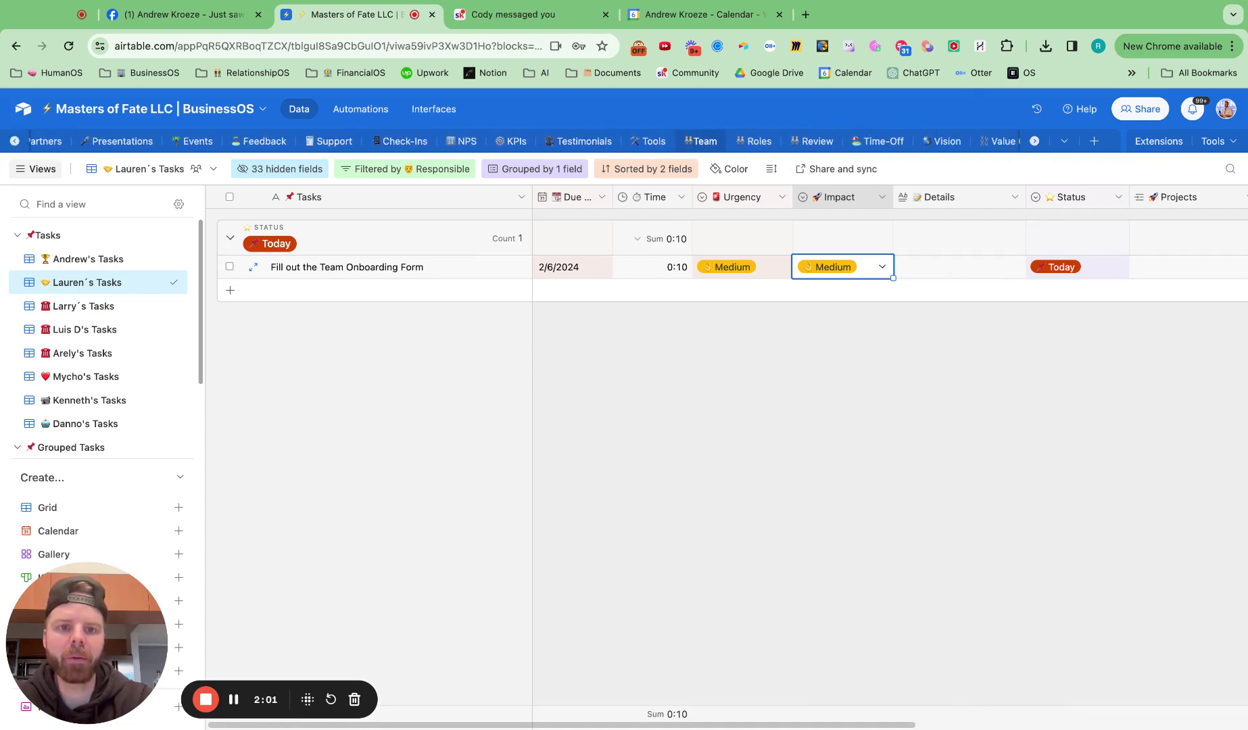
left_click(500, 141)
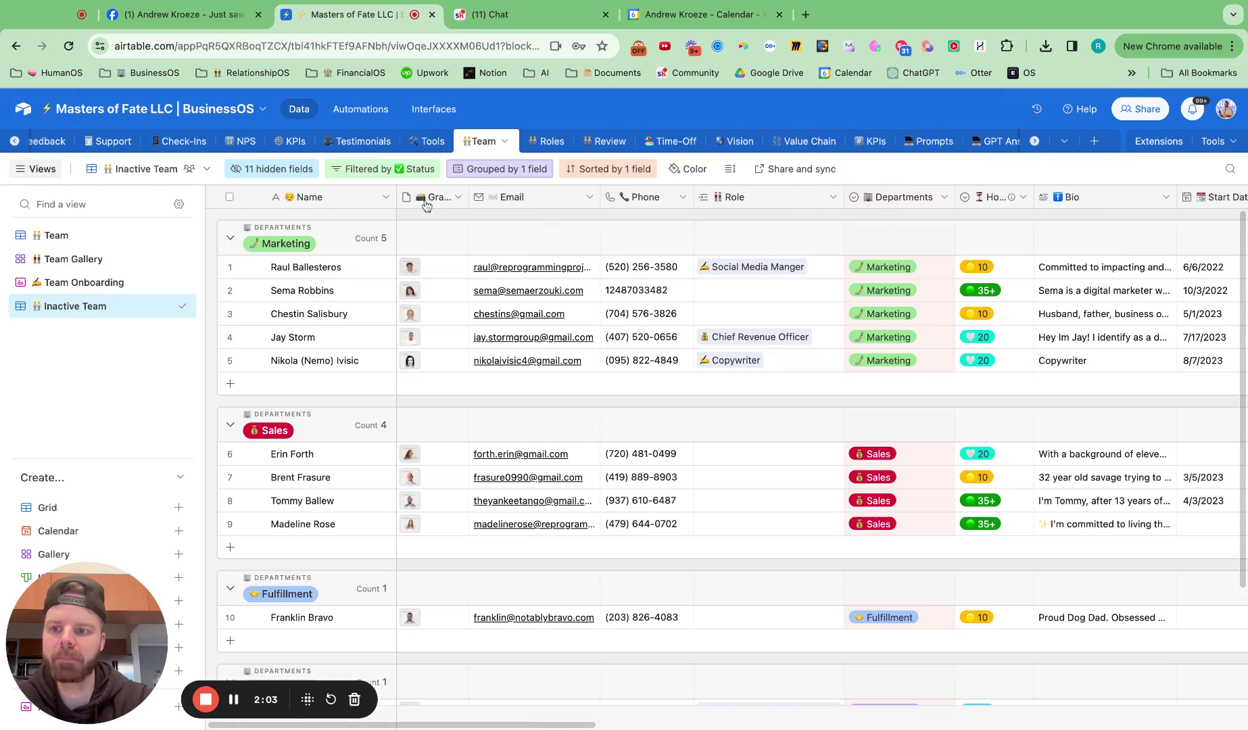
left_click(131, 284)
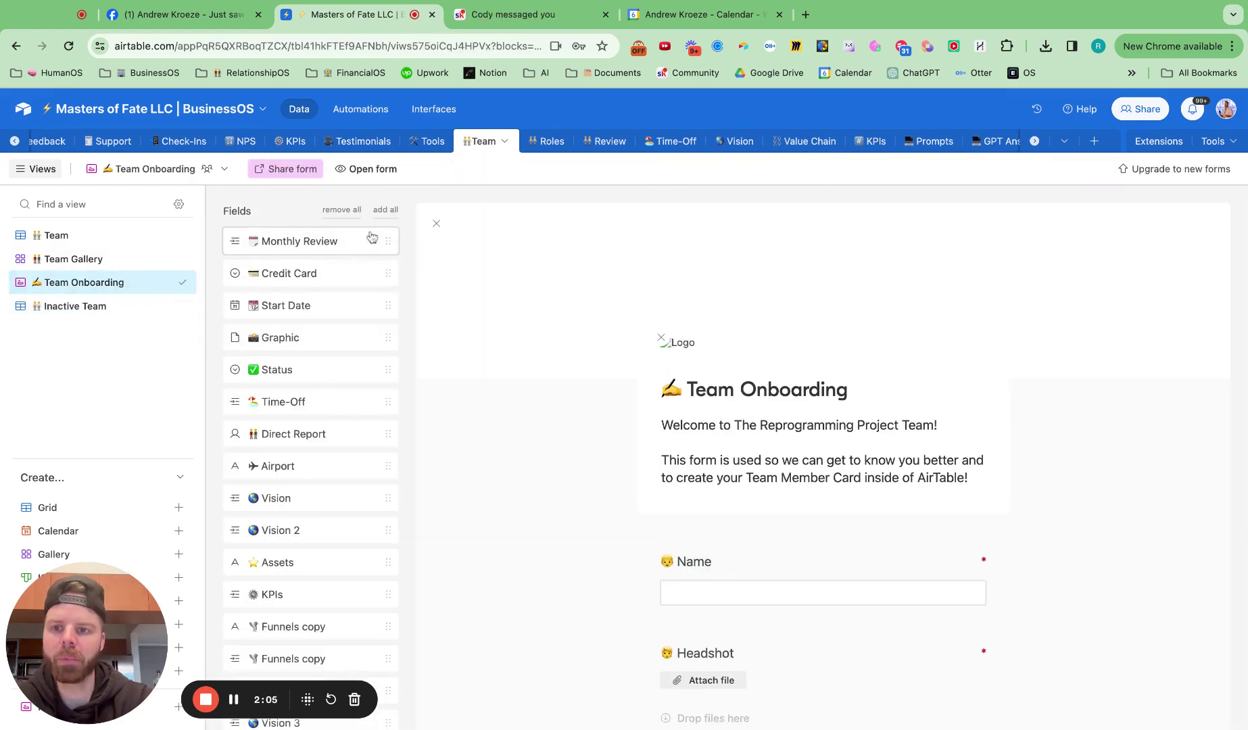
left_click(286, 168)
left_click(516, 227)
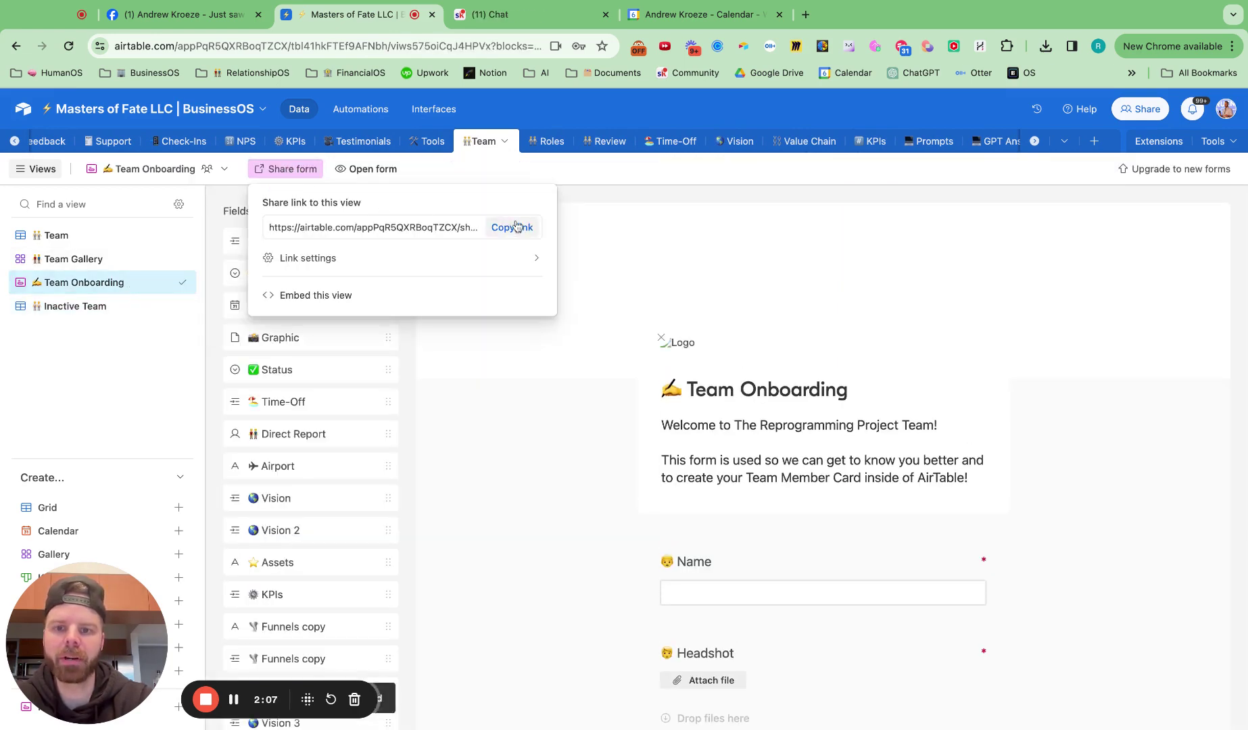
Step: Paste the form link into the onboarding task's Details field in Tasks
scroll(473, 143, "left", 10)
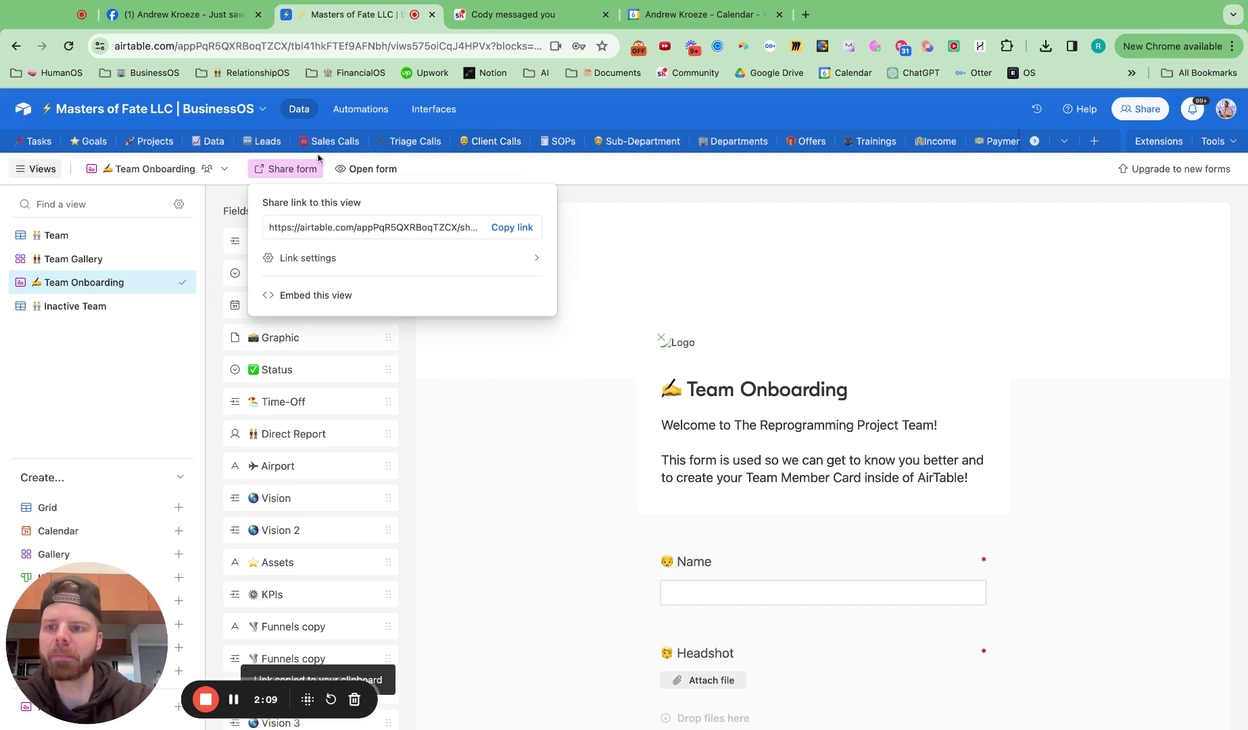
left_click(37, 140)
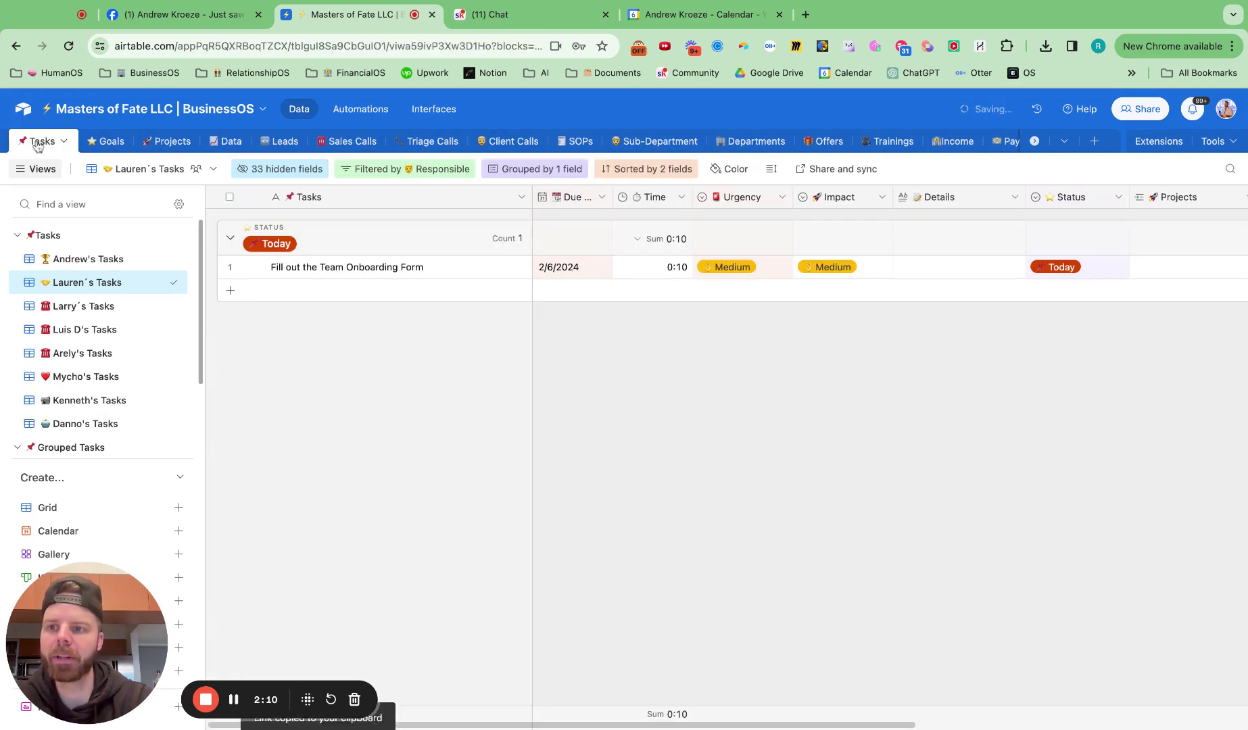
left_click(949, 269)
left_click(941, 269)
key("super+v")
key("Escape")
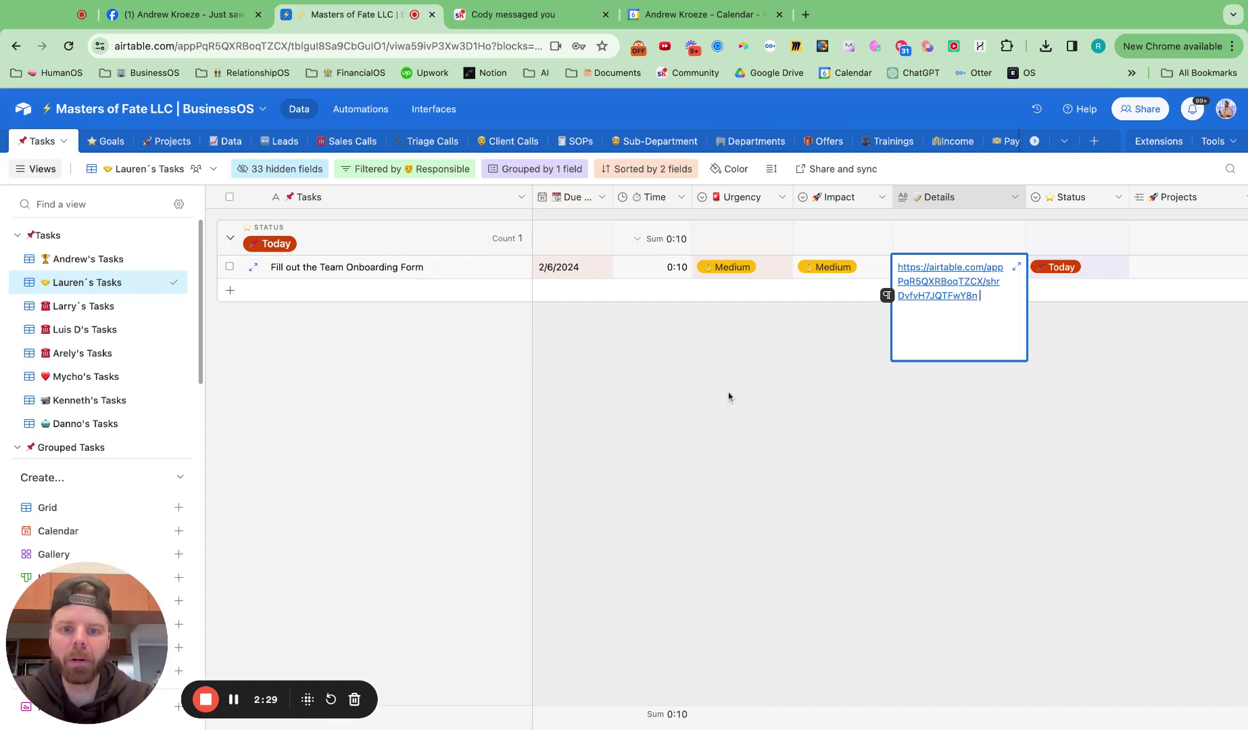
left_click(655, 403)
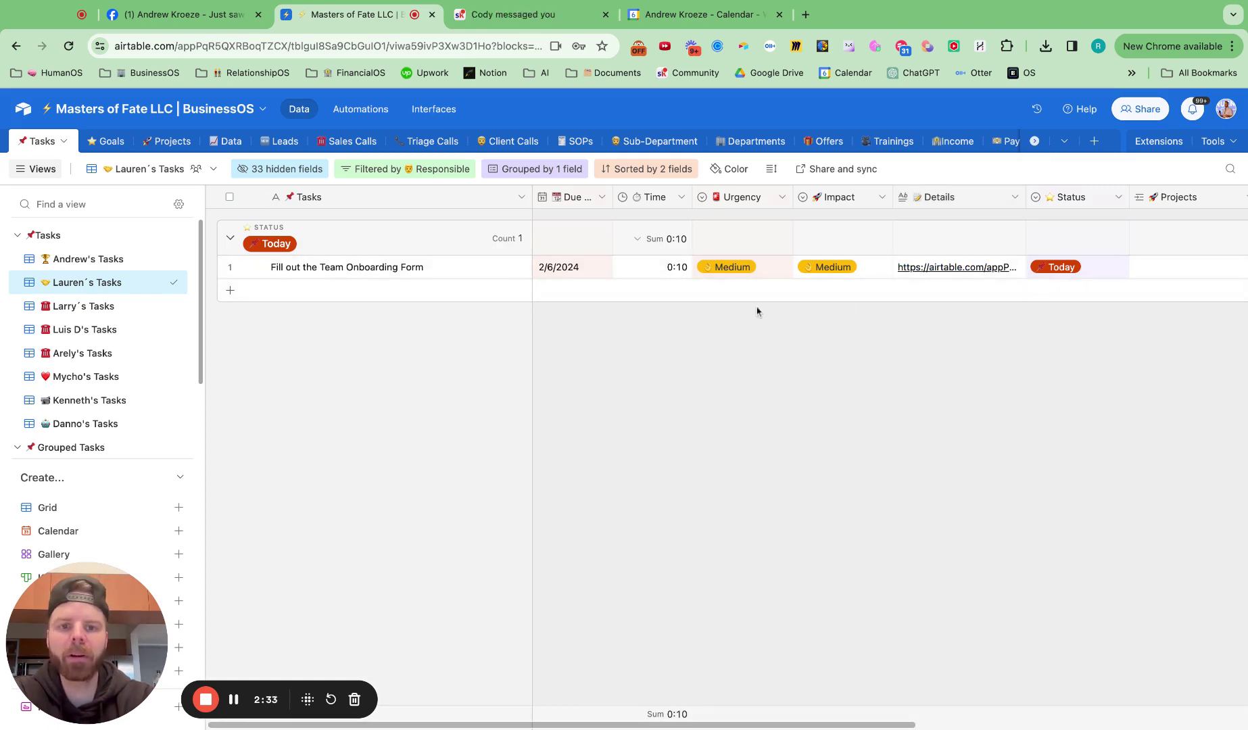
Step: Add an Off-Track project named for onboarding the new teammate 'Up to KPI'
left_click(169, 144)
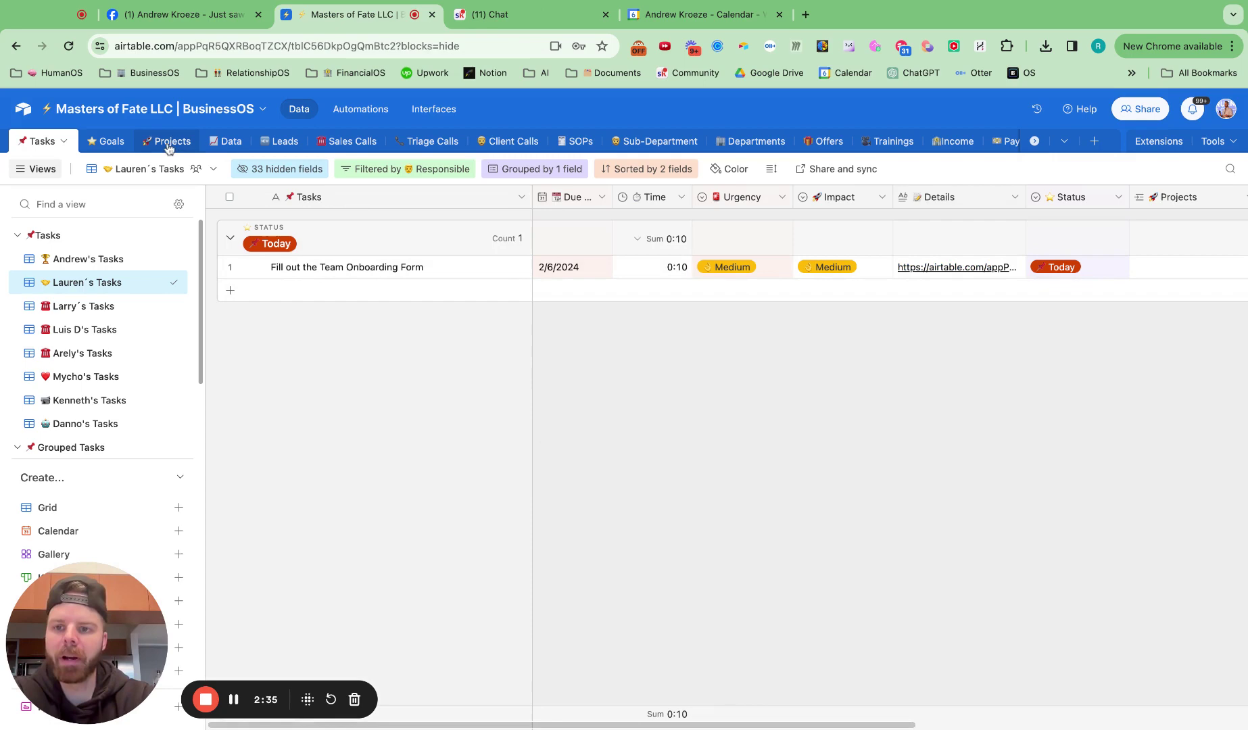
left_click(233, 453)
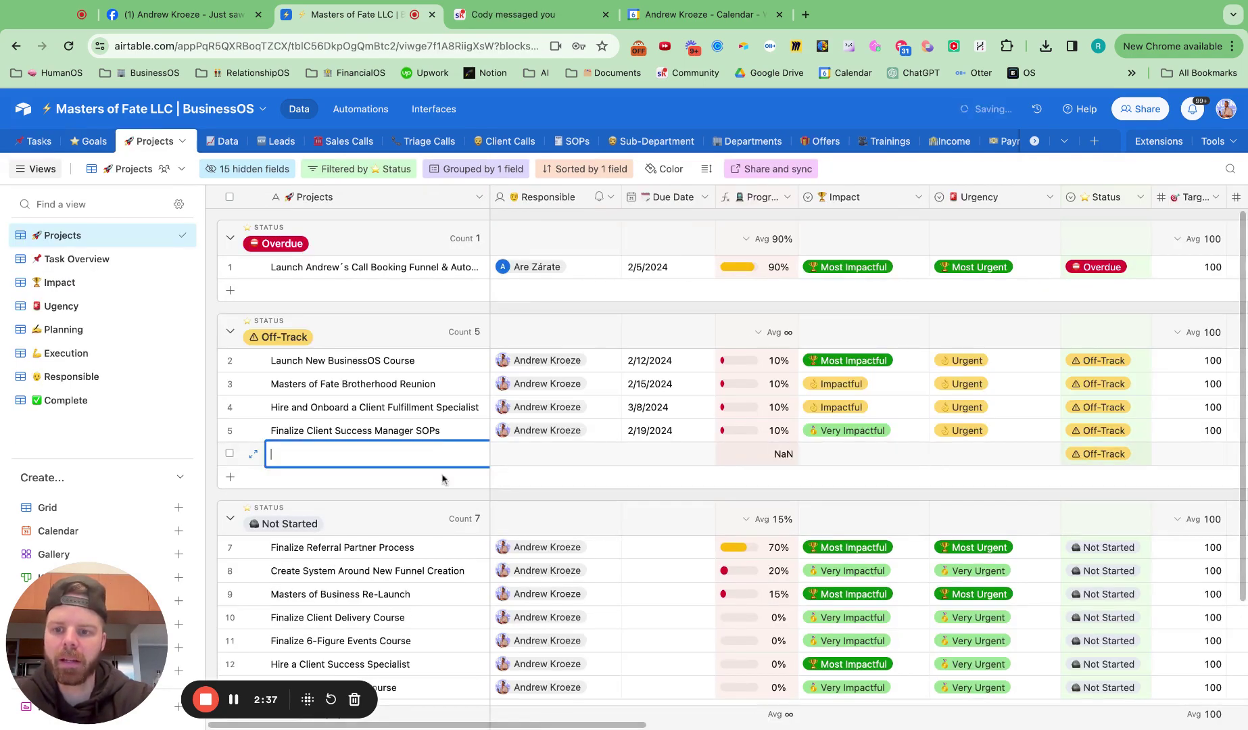
type("On")
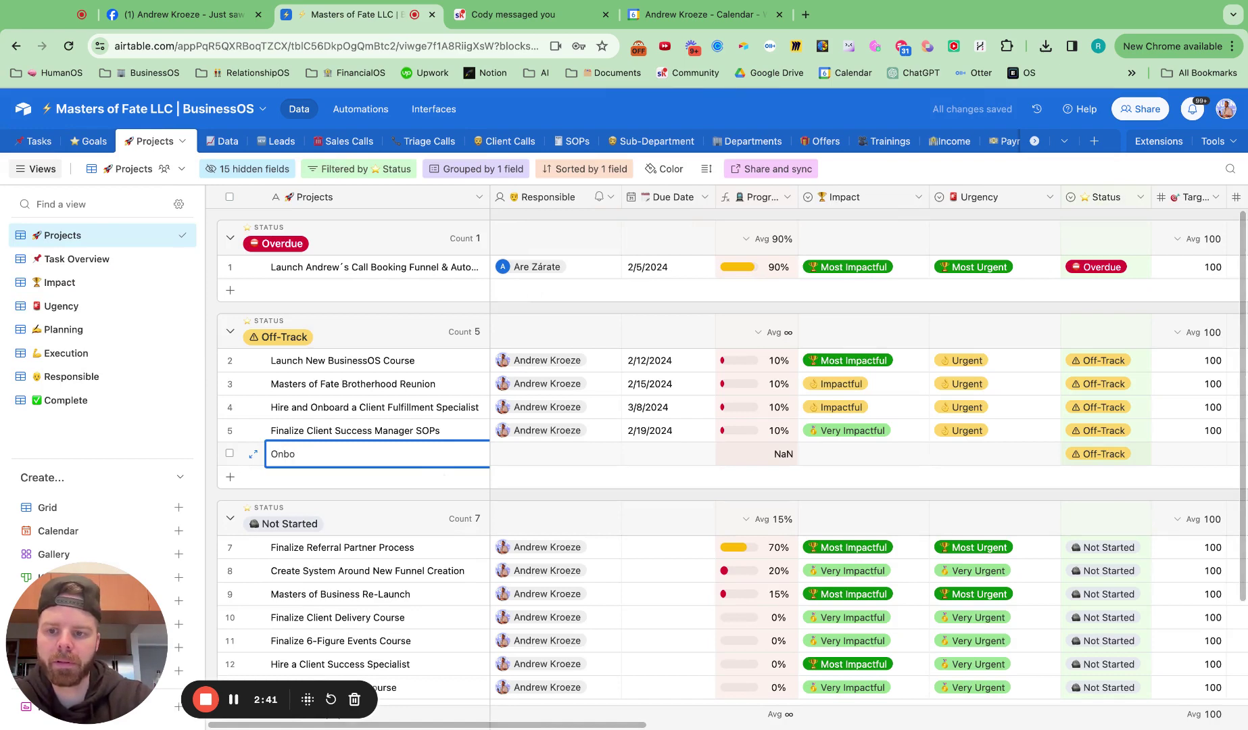
type("bo")
key("BackSpace")
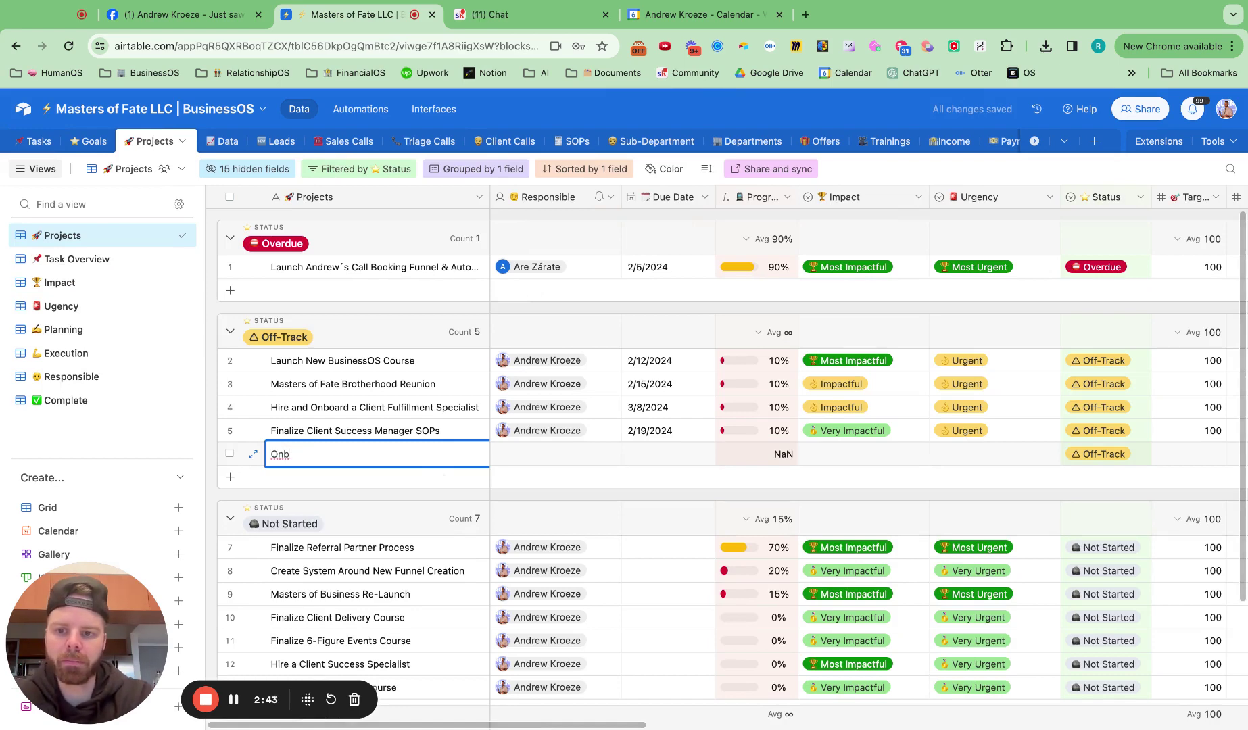
type("oard")
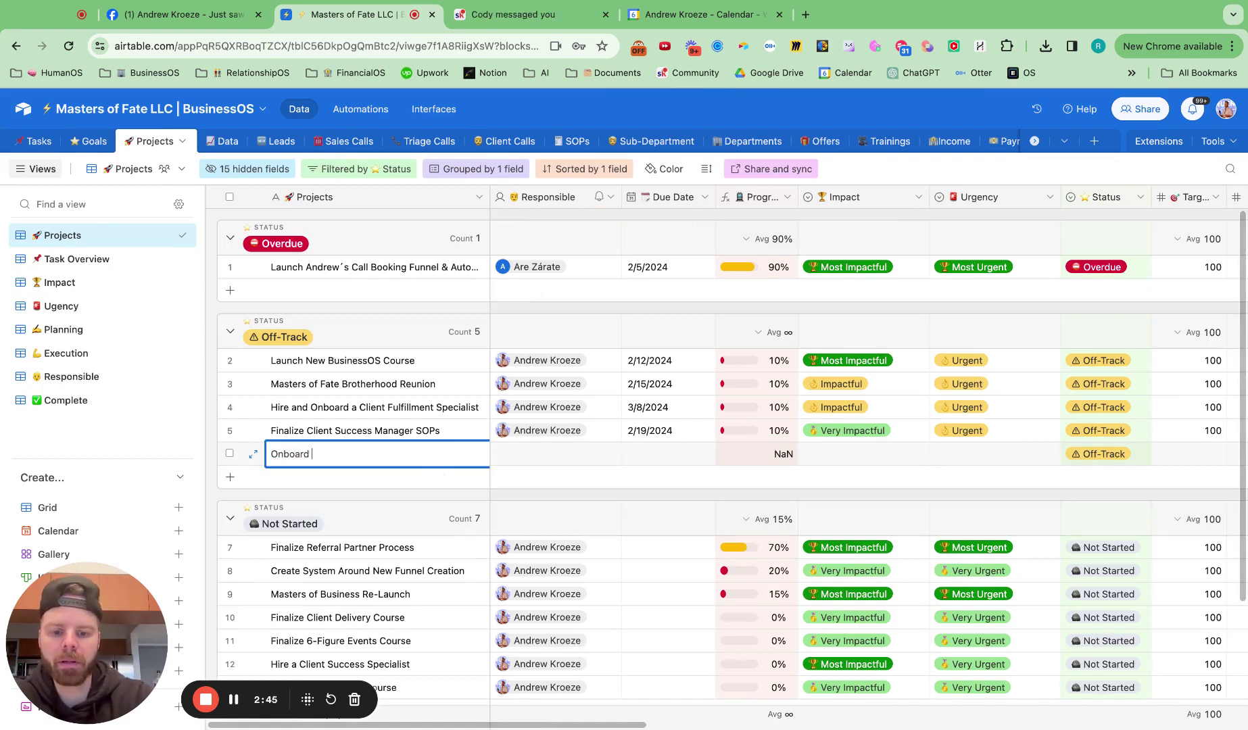
type(" Lauren Up to ")
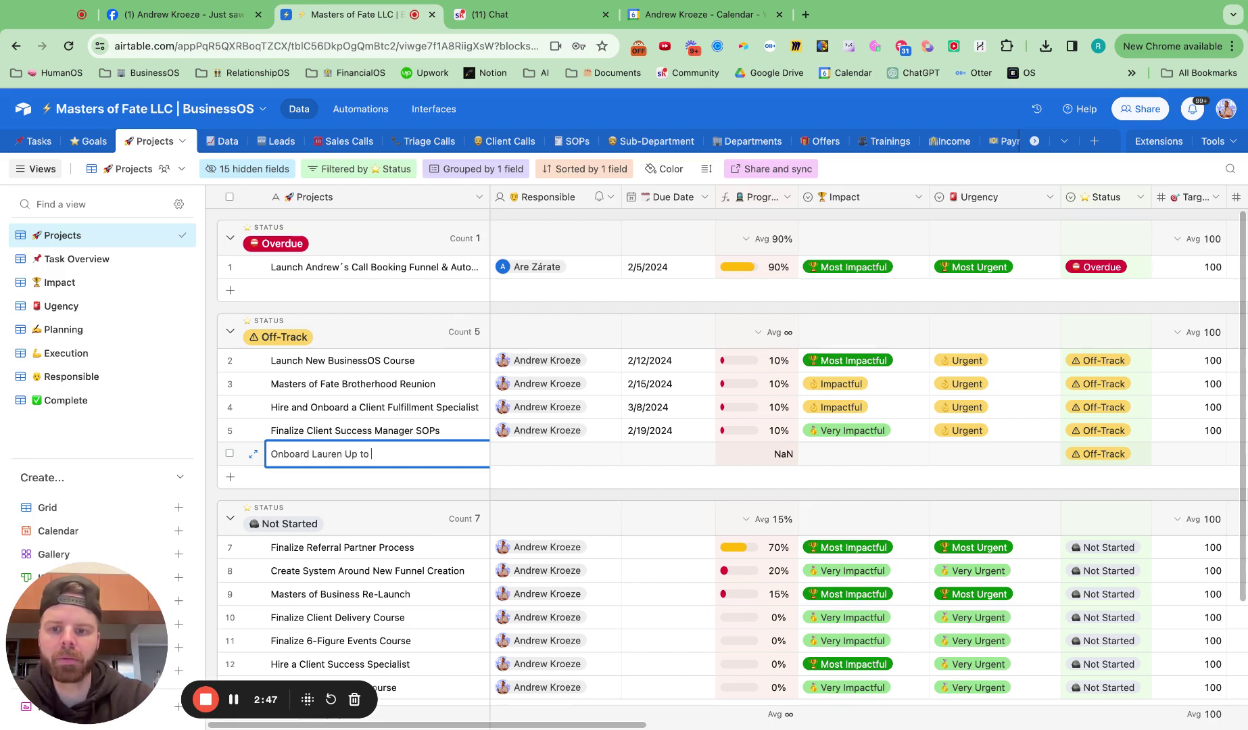
type("KPI")
Step: Assign the project's responsible person, due date 2/29/2024, Very Impactful and Very Urgent
left_click(552, 455)
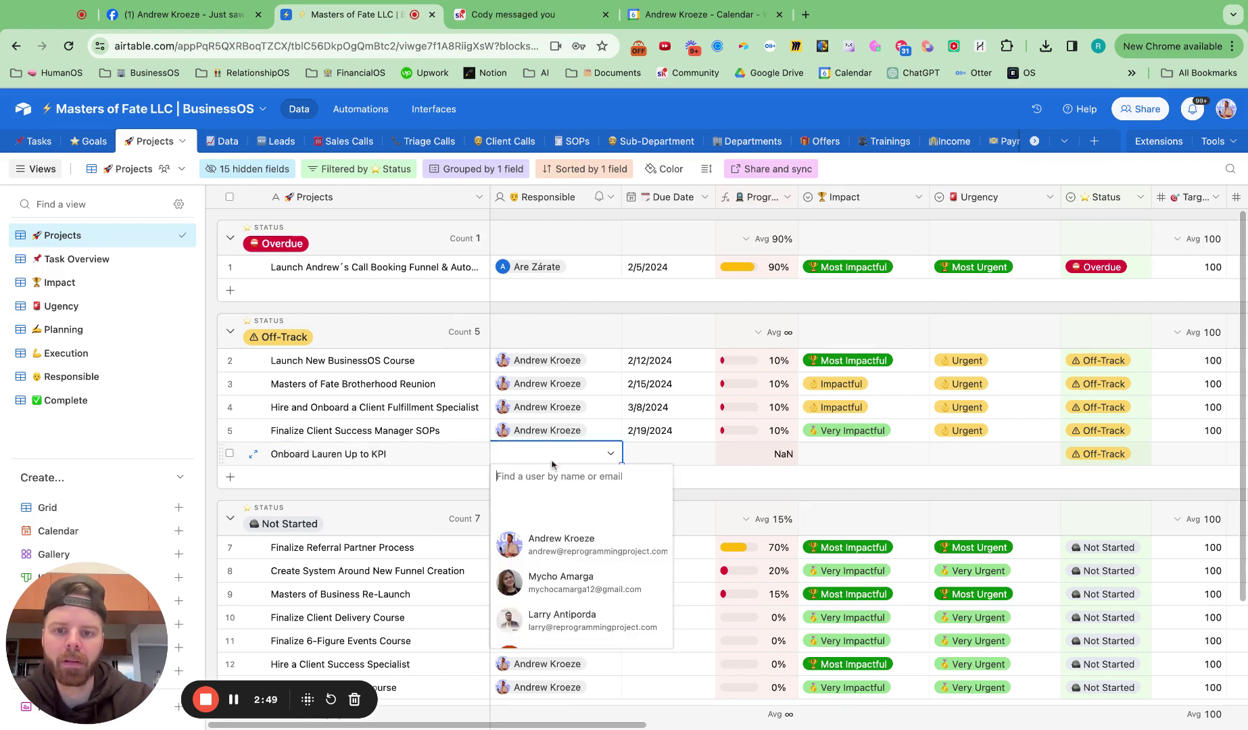
left_click(556, 538)
double_click(652, 454)
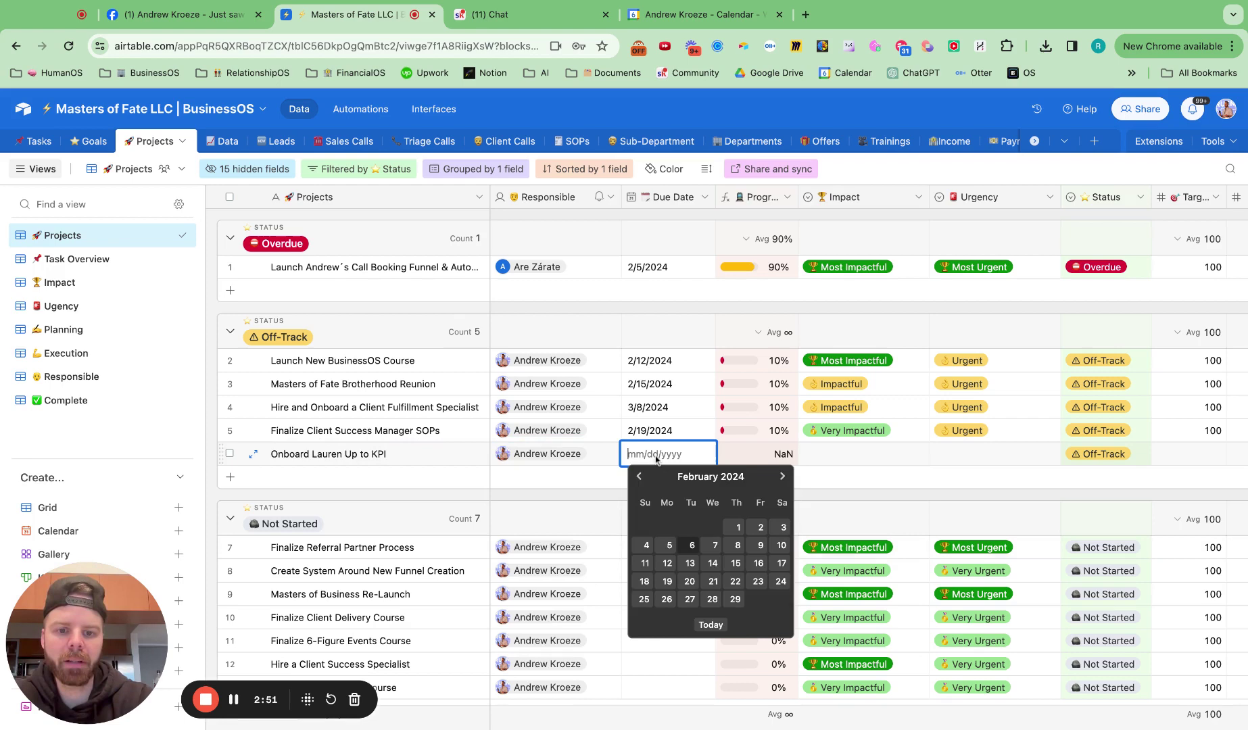
left_click(736, 600)
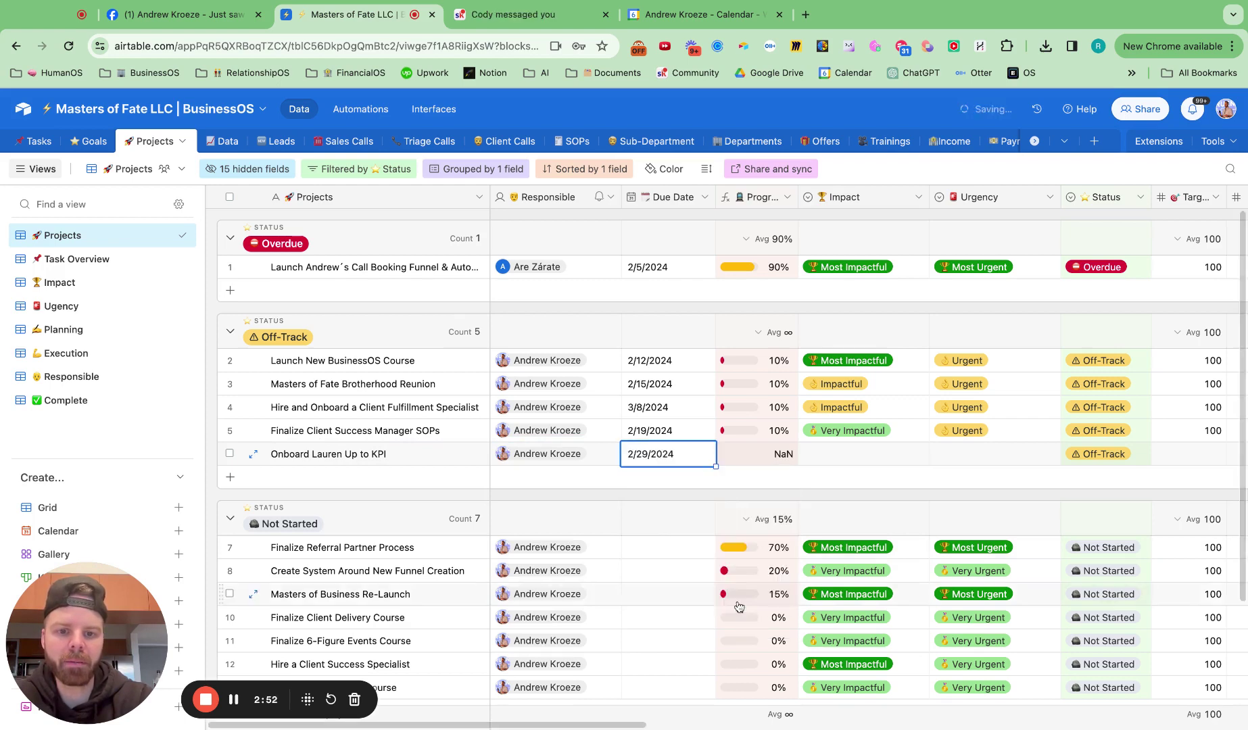
left_click(875, 454)
left_click(874, 459)
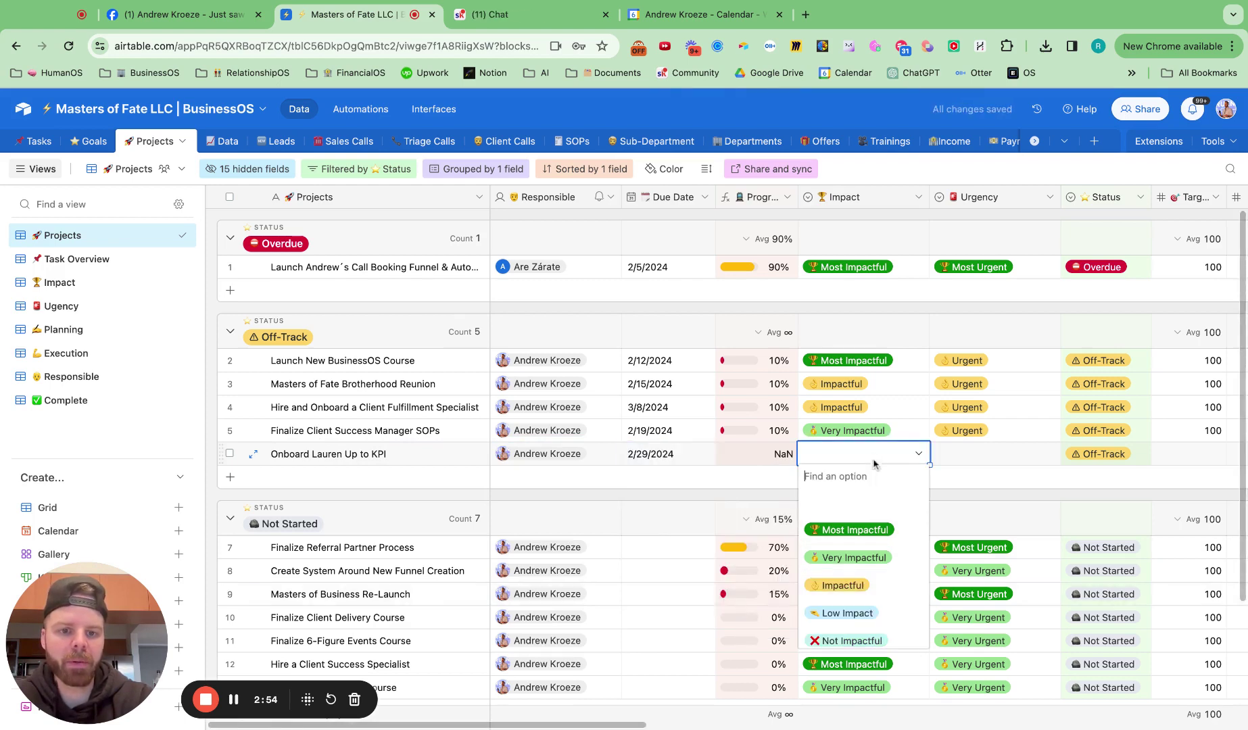
left_click(857, 558)
double_click(965, 460)
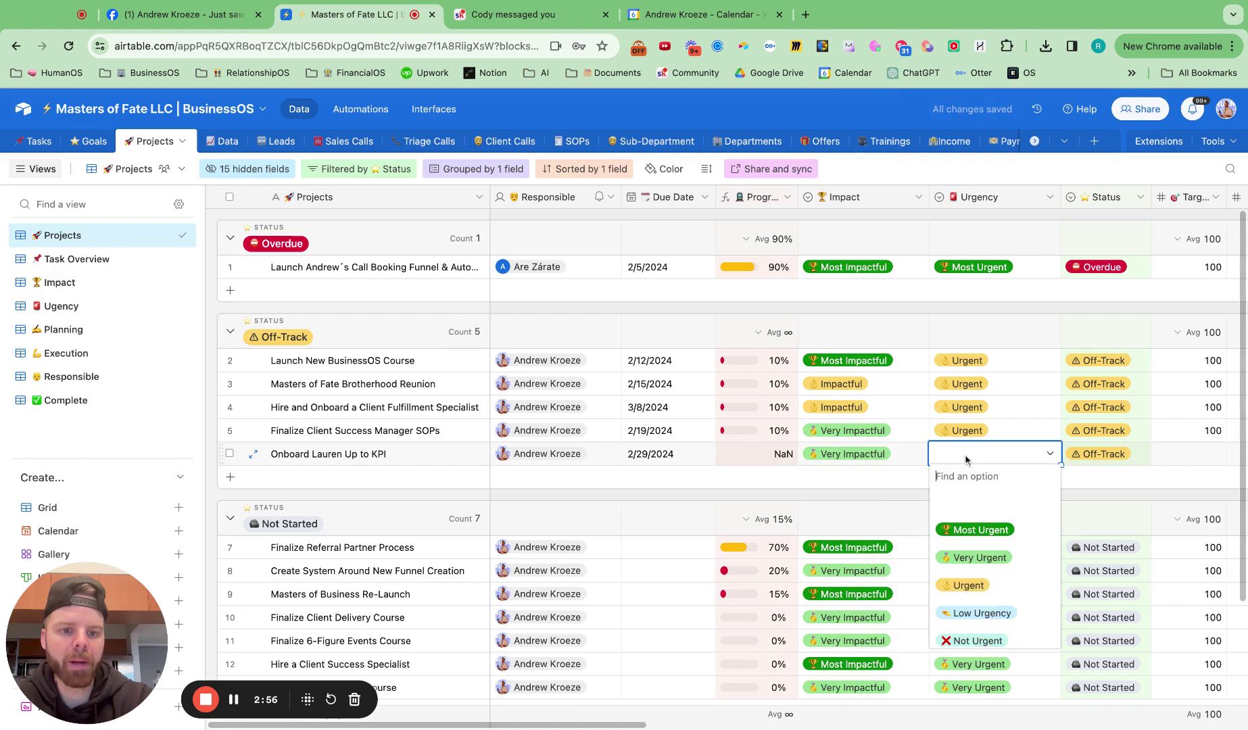
left_click(973, 531)
Step: Set the project's Target to 100 and Actual to 0
scroll(977, 560, "right", 3)
scroll(977, 559, "right", 5)
left_click(831, 459)
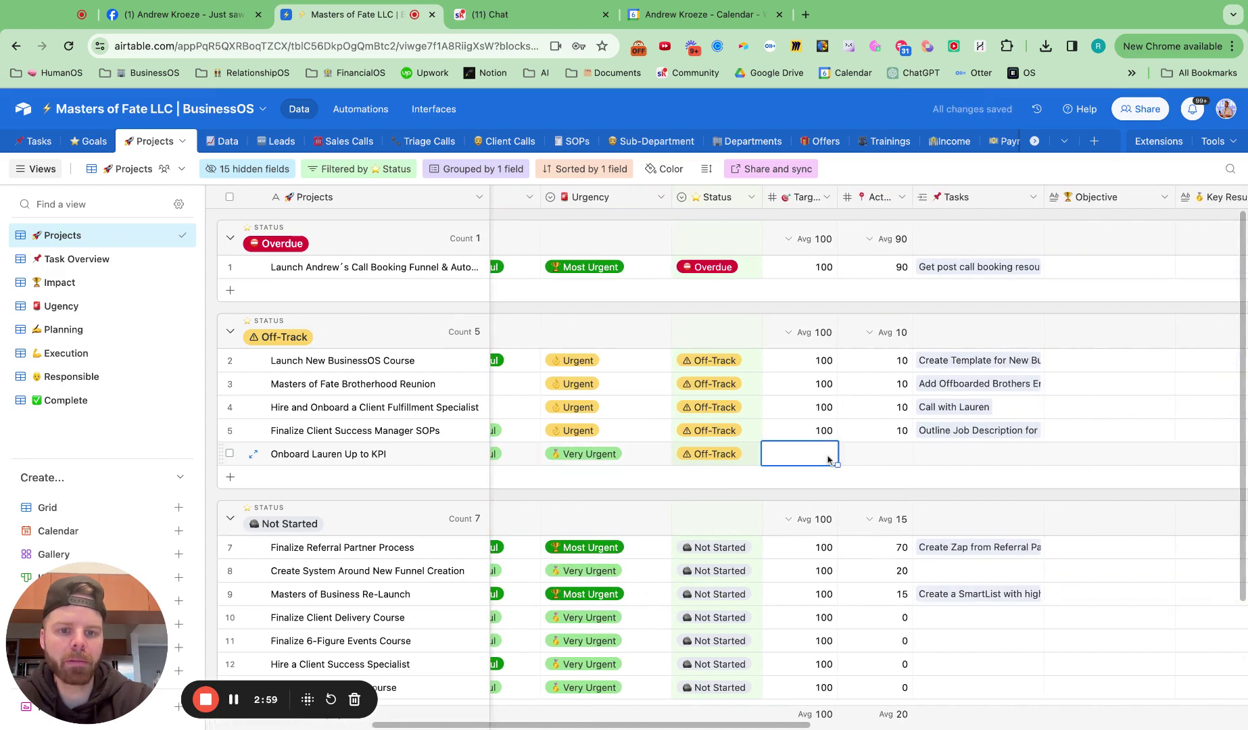
type("100")
left_click(882, 458)
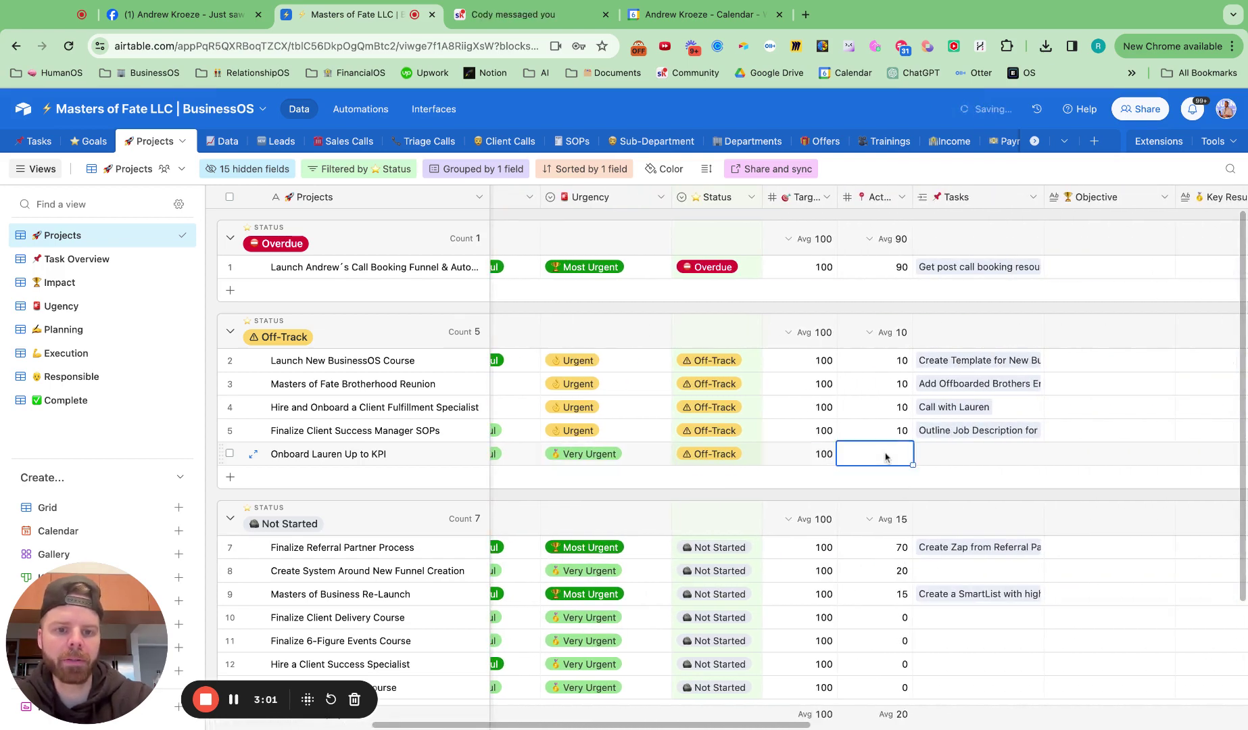
type("0")
scroll(922, 459, "left", 8)
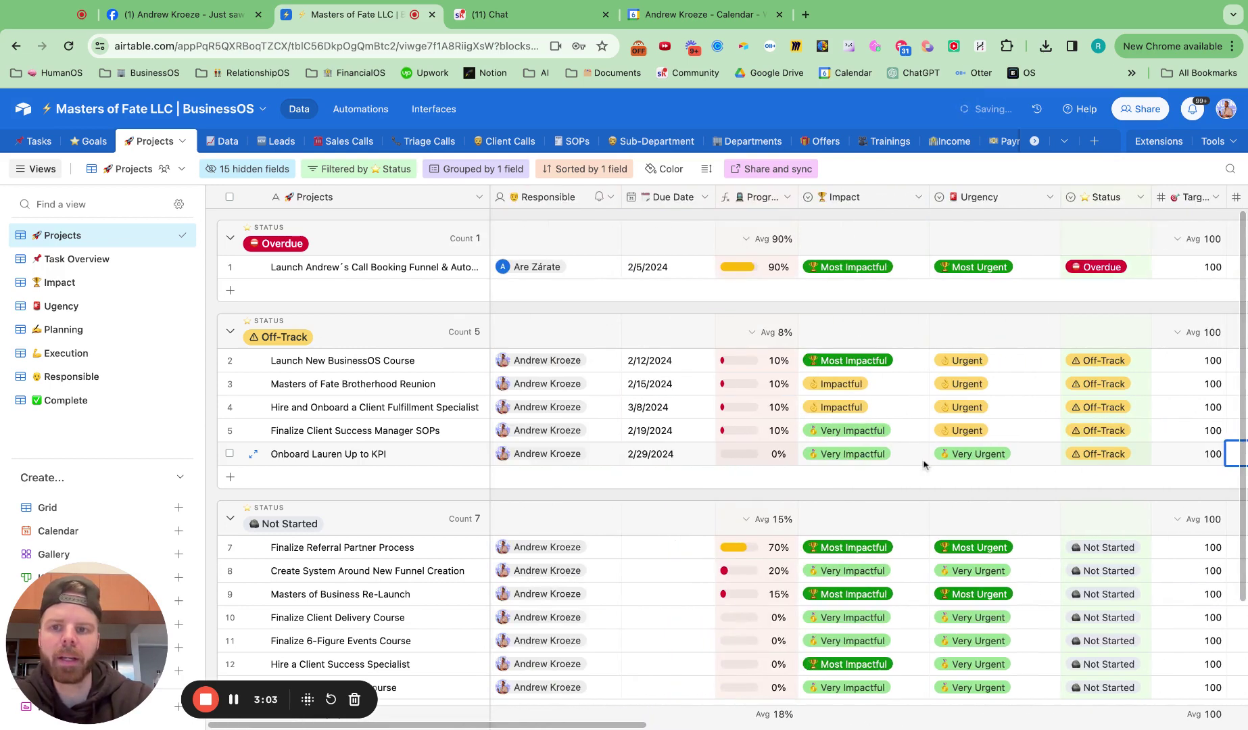
Step: Link the onboarding-form task to the new teammate's onboarding project
left_click(42, 141)
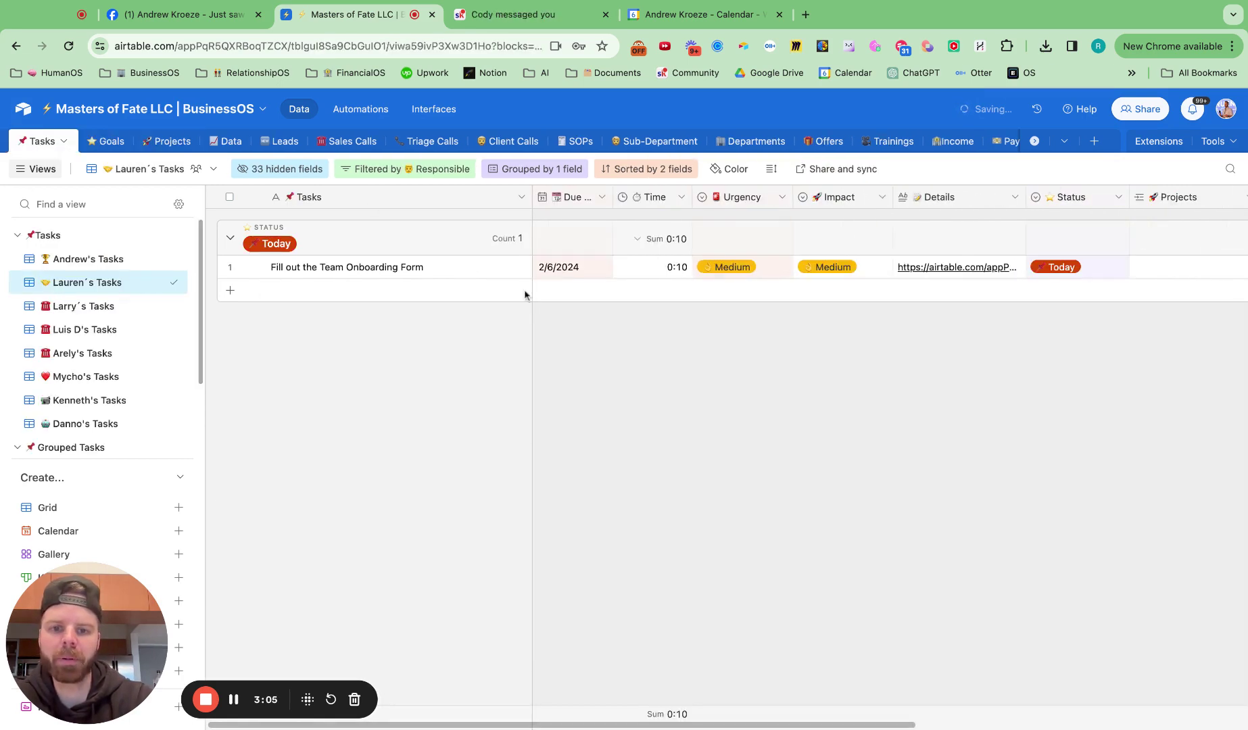
scroll(1106, 274, "right", 5)
left_click(917, 265)
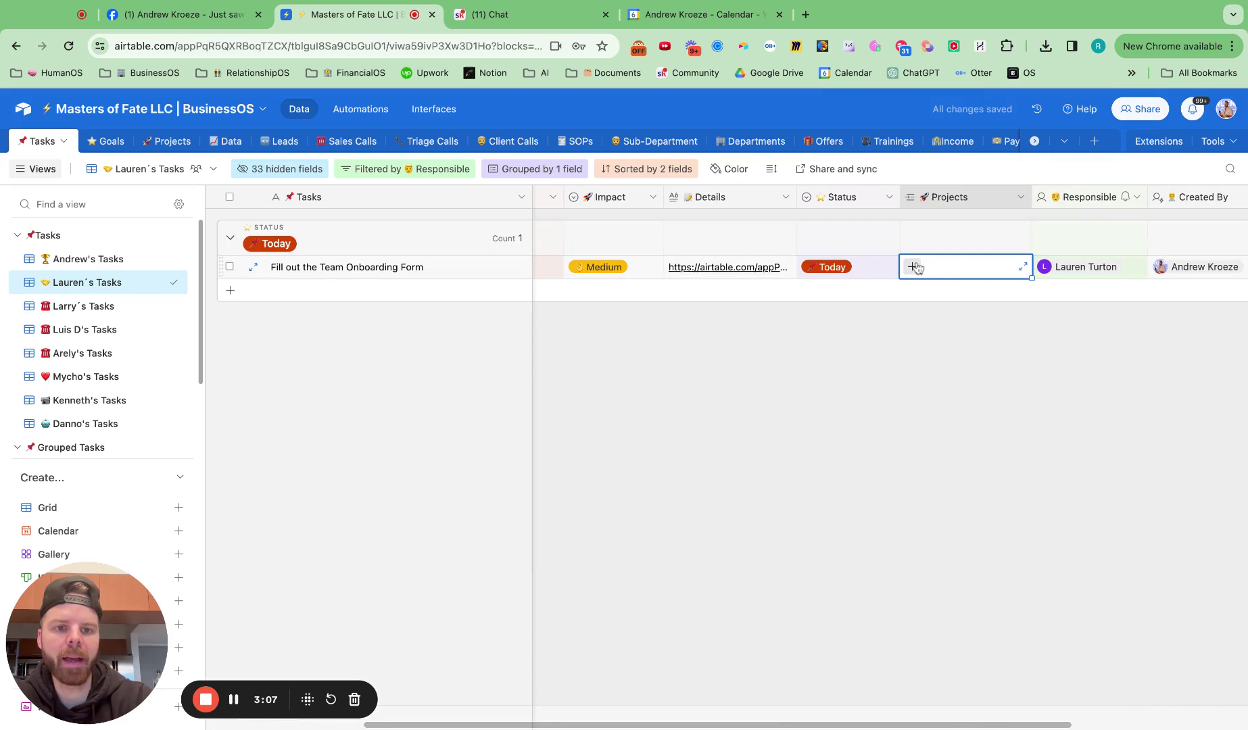
left_click(913, 265)
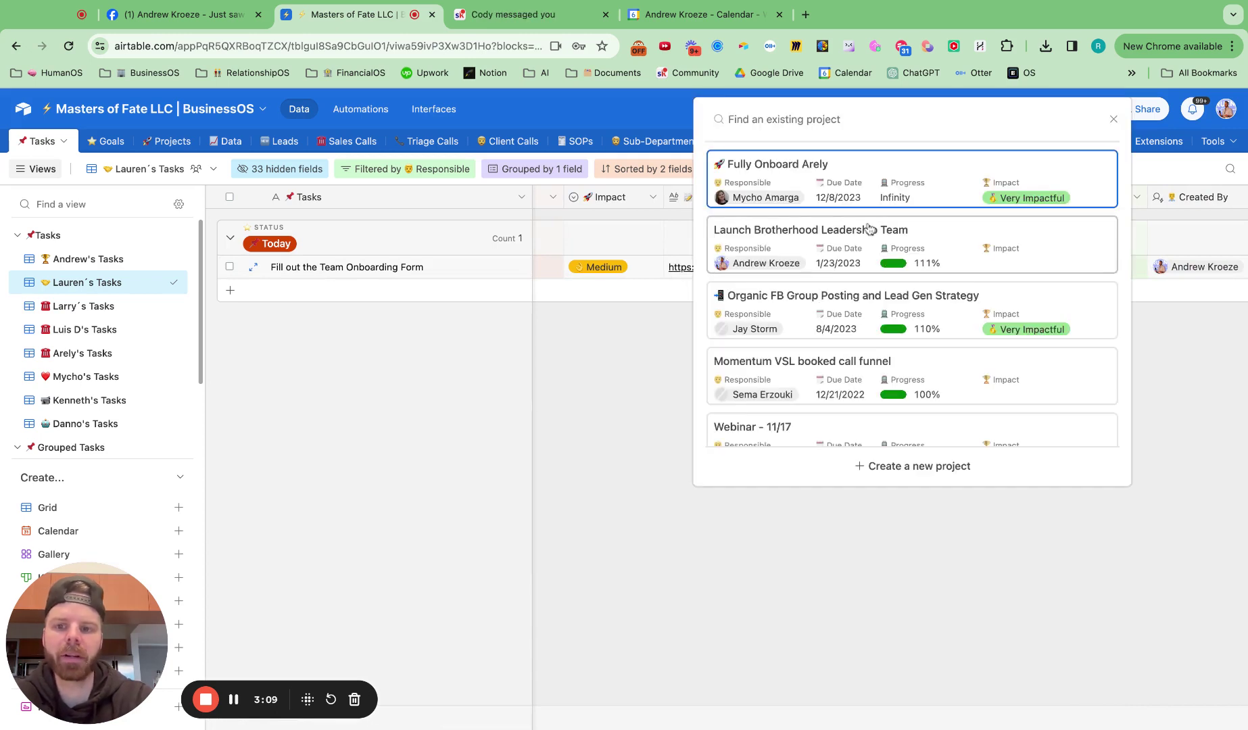
type("lau")
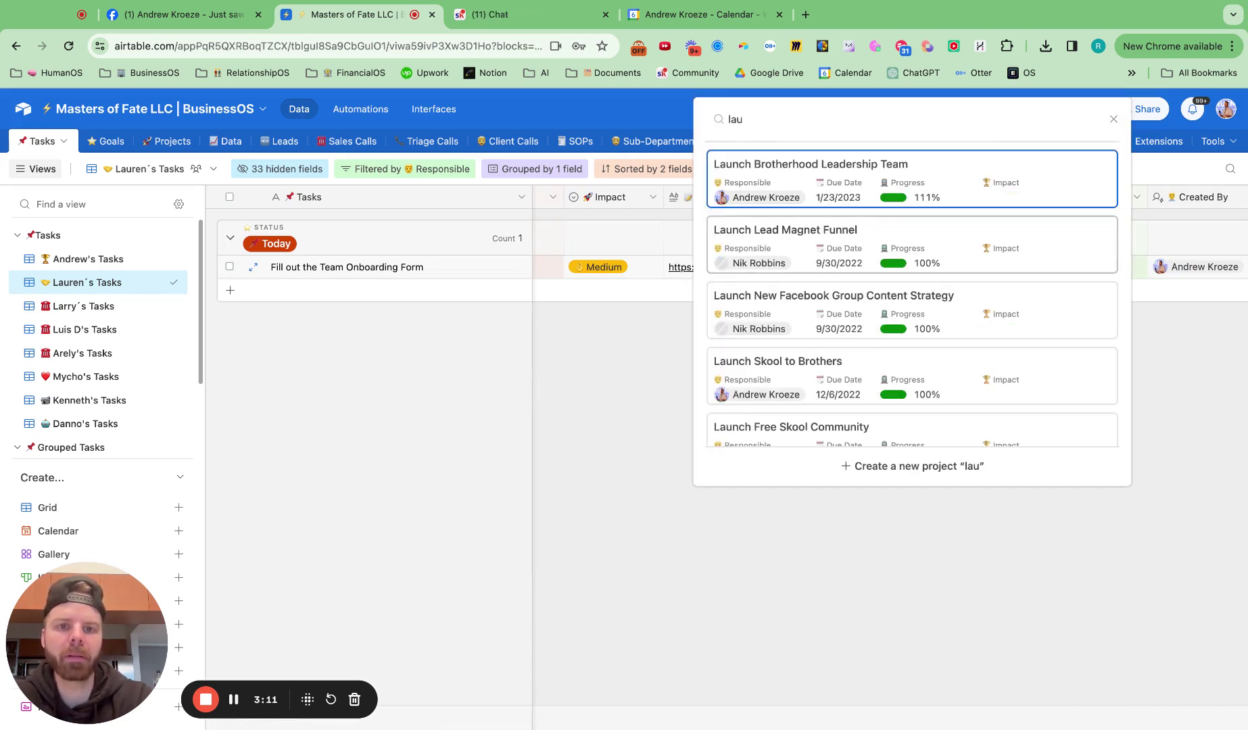
type("ren")
left_click(842, 172)
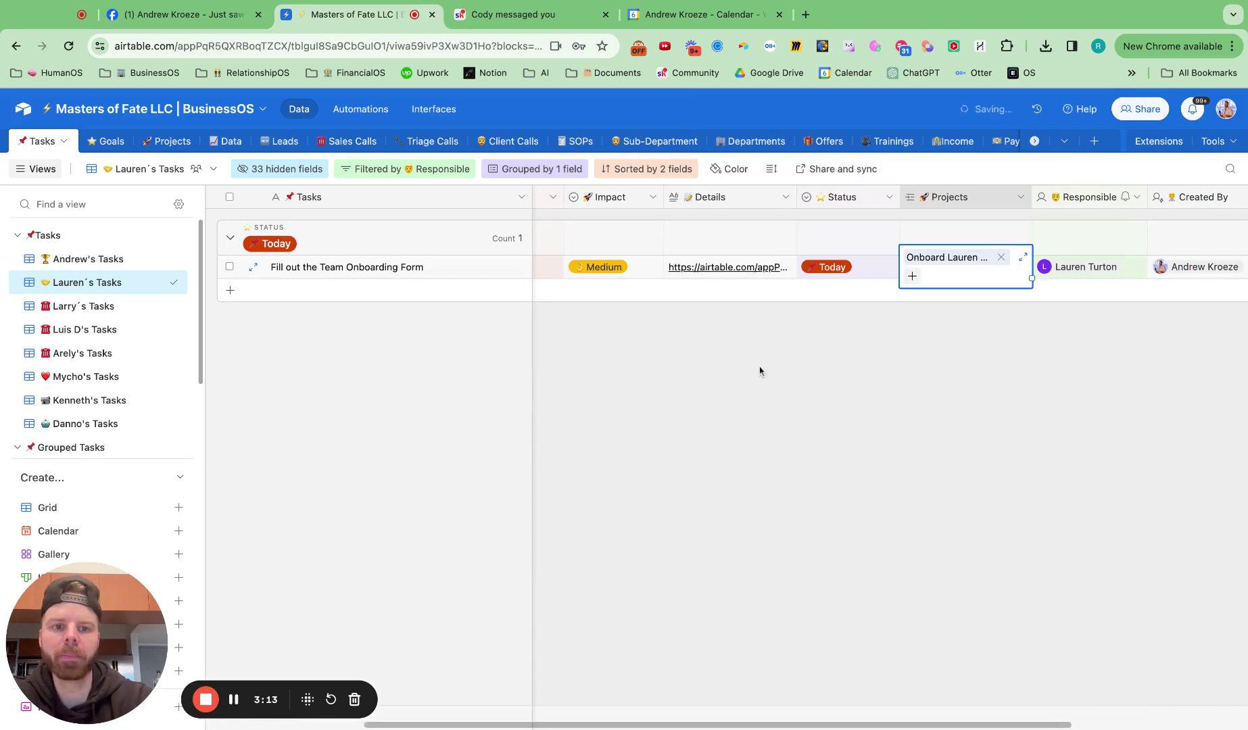
Step: Check the task under its project group in the tasks-by-project view
scroll(753, 370, "left", 5)
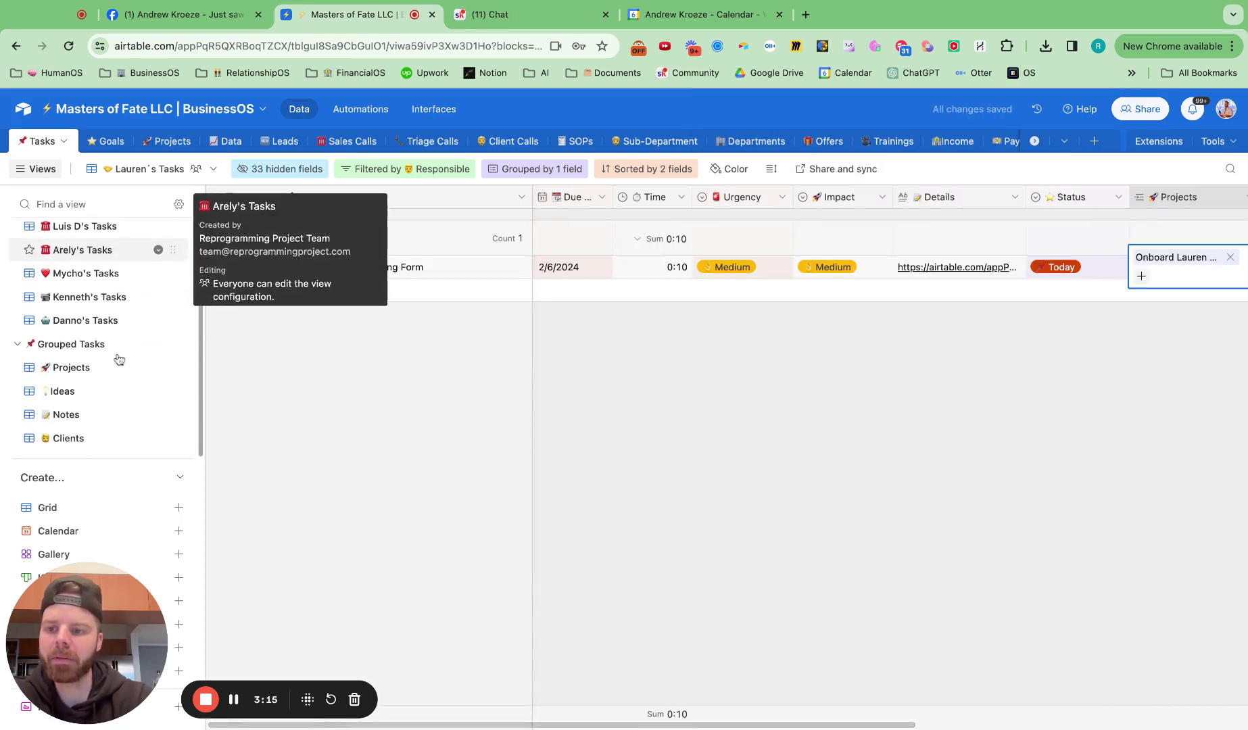
left_click(89, 367)
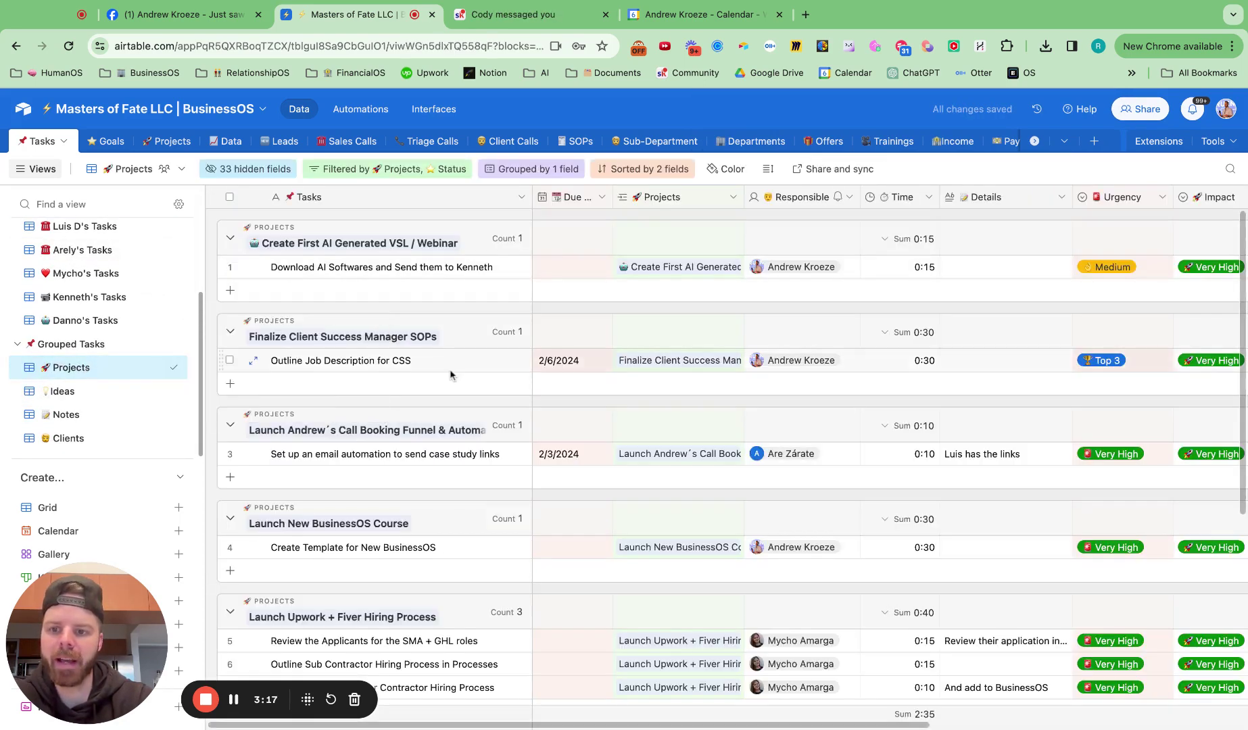
scroll(451, 375, "down", 5)
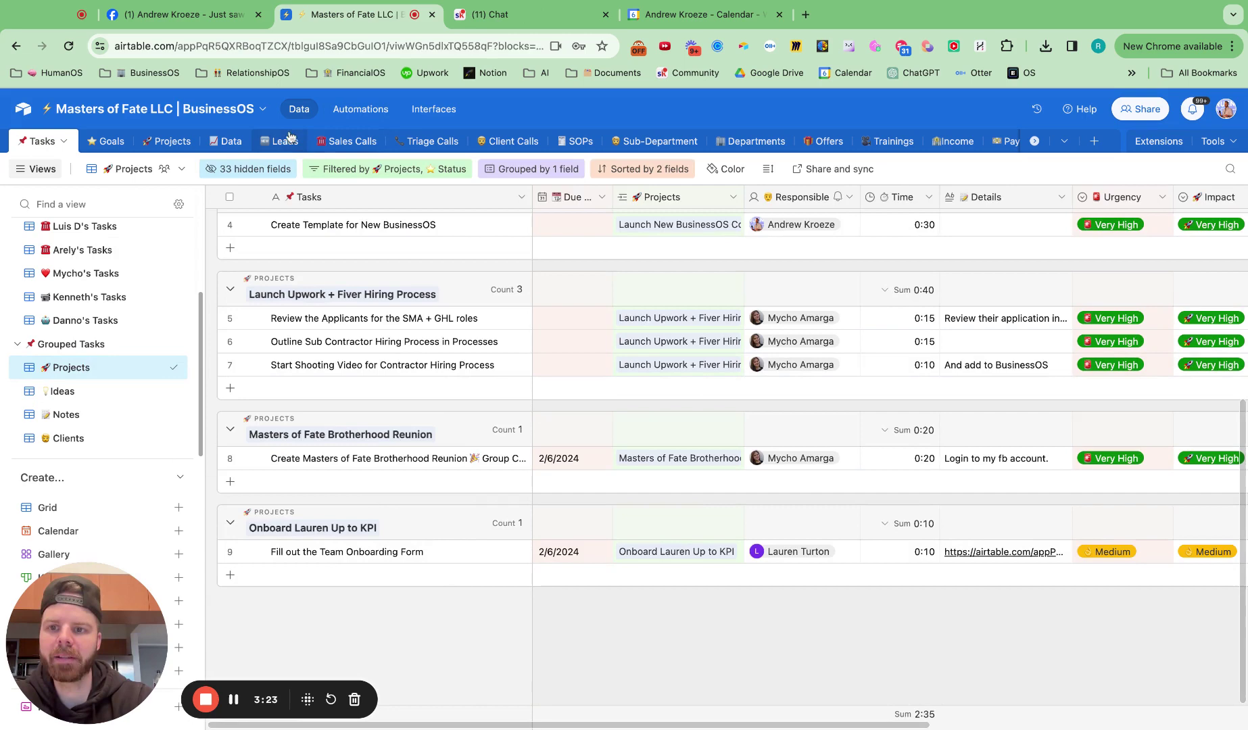
Step: Review per-project task counts and completion in the Projects Task Overview view
left_click(166, 140)
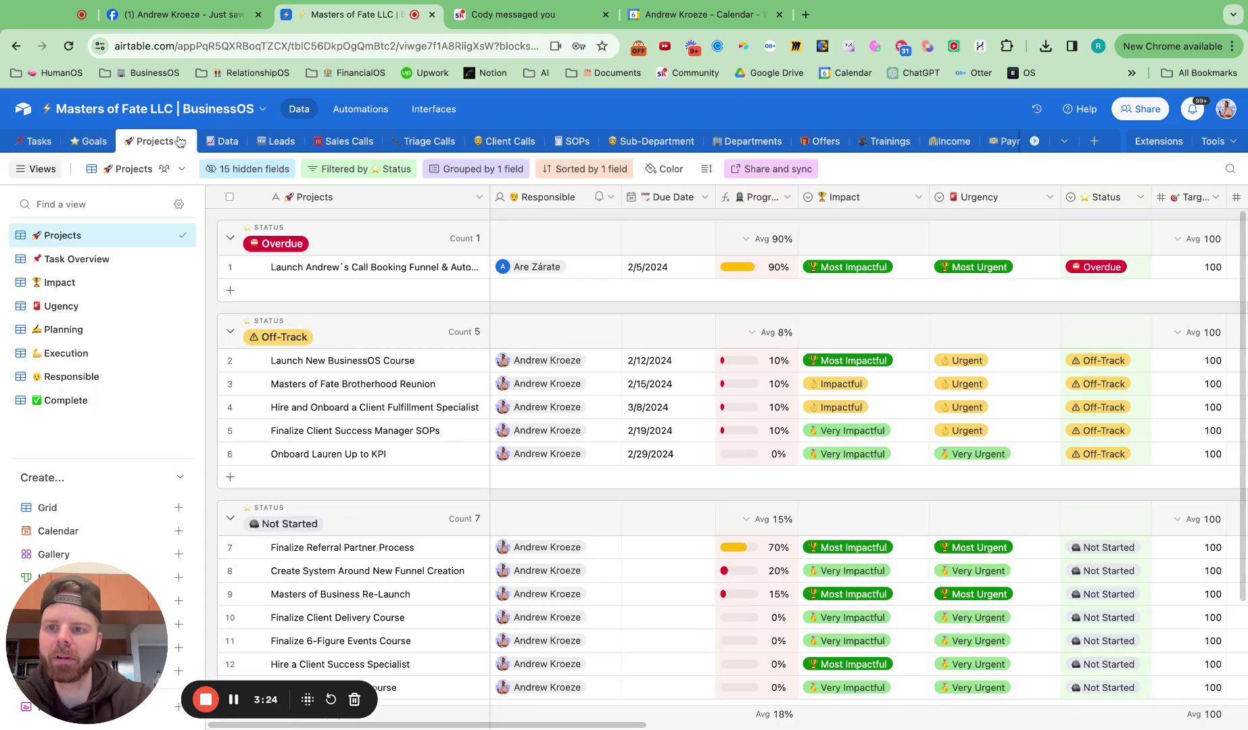
left_click(104, 260)
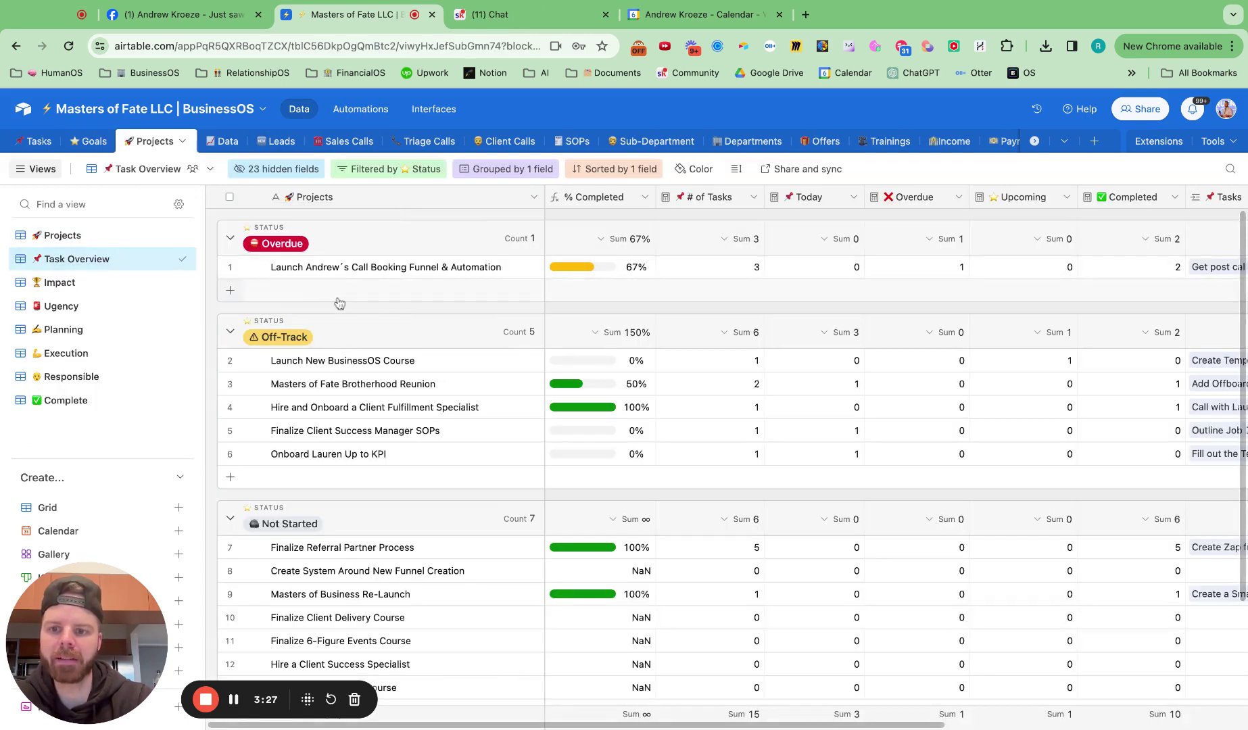
scroll(379, 297, "down", 2)
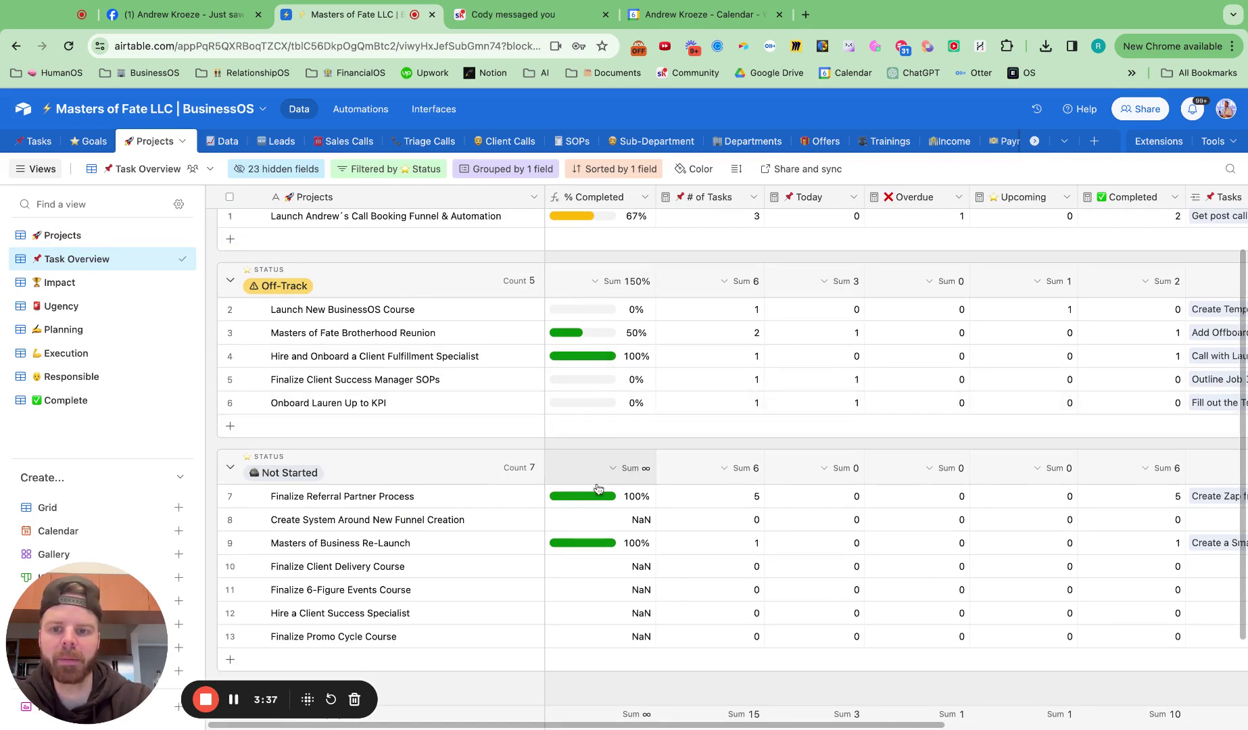
scroll(587, 443, "up", 2)
Step: Open the first team member's personal task view in the Tasks table
left_click(38, 142)
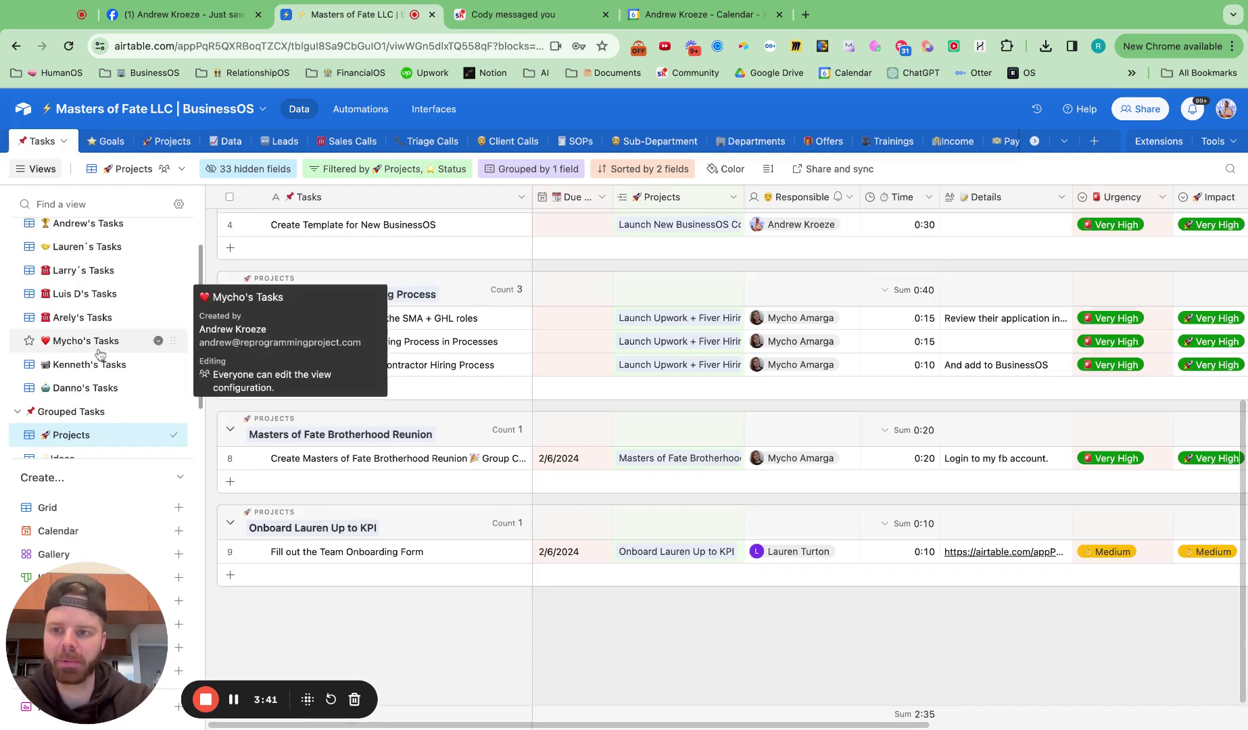
scroll(98, 354, "up", 1)
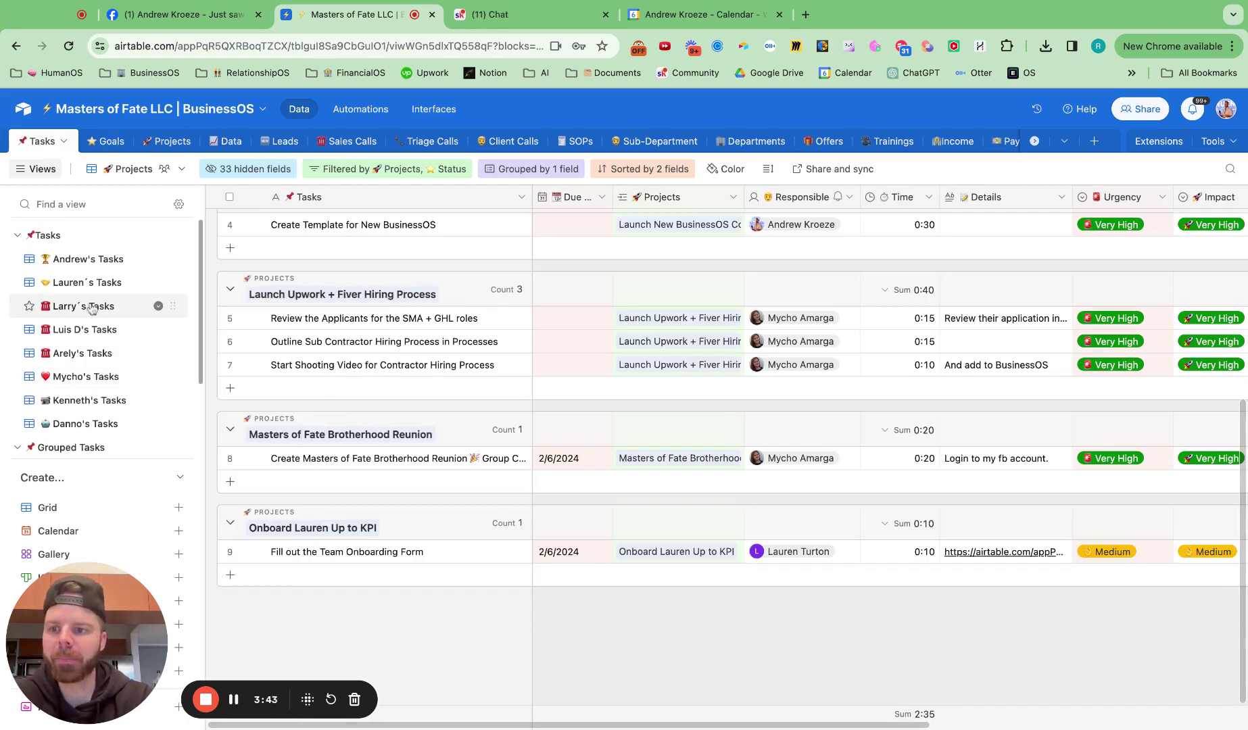
left_click(95, 266)
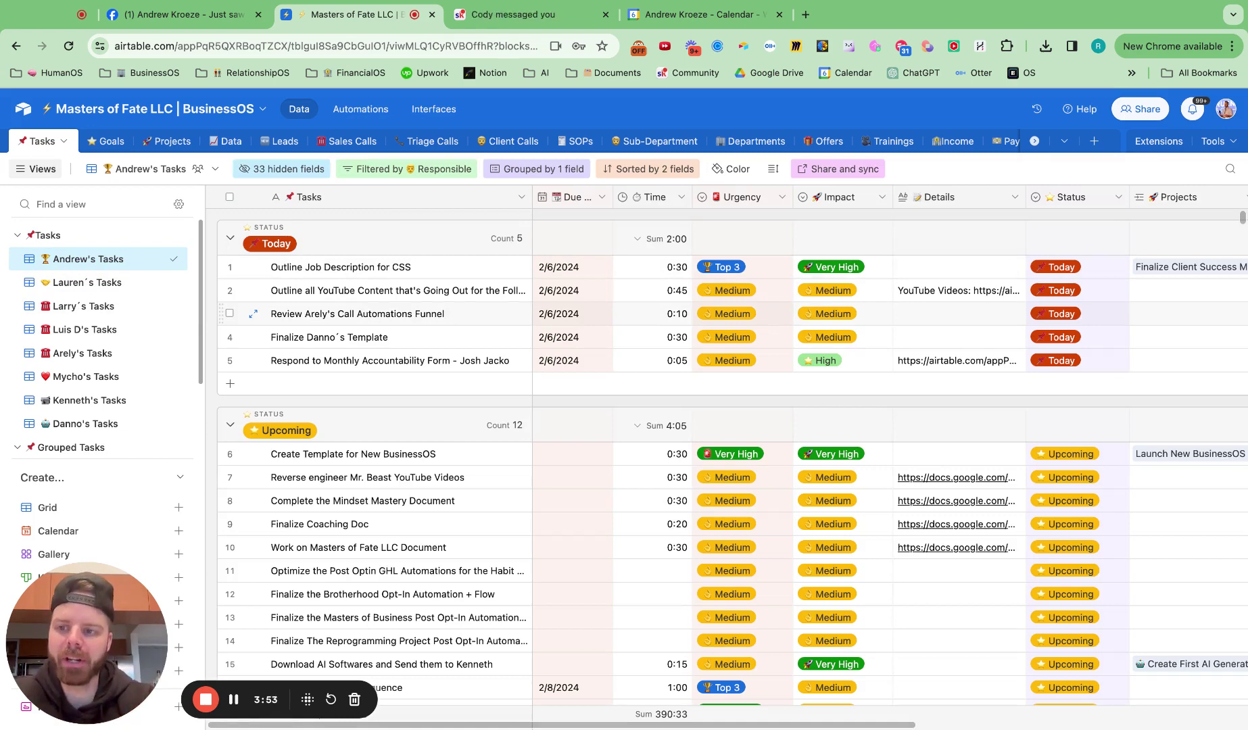
mouse_move(105, 350)
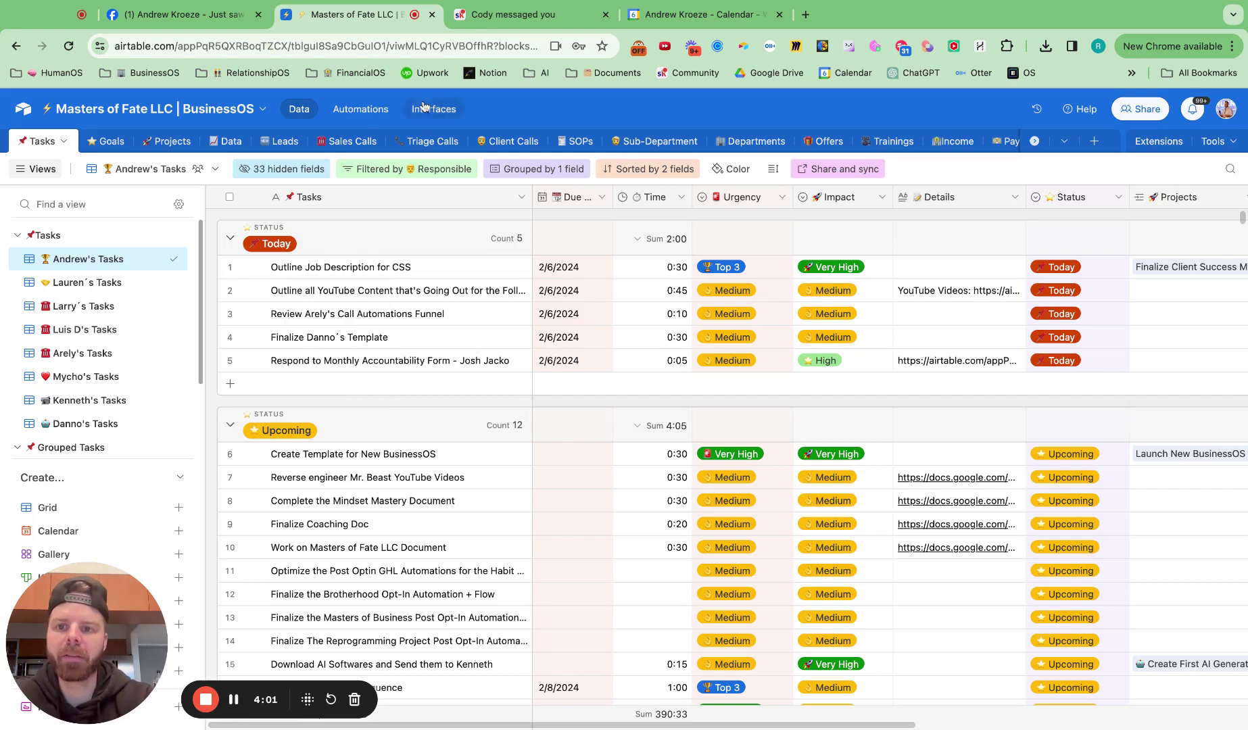
Step: Open the Daily automation and inspect its weekday schedule trigger
left_click(374, 112)
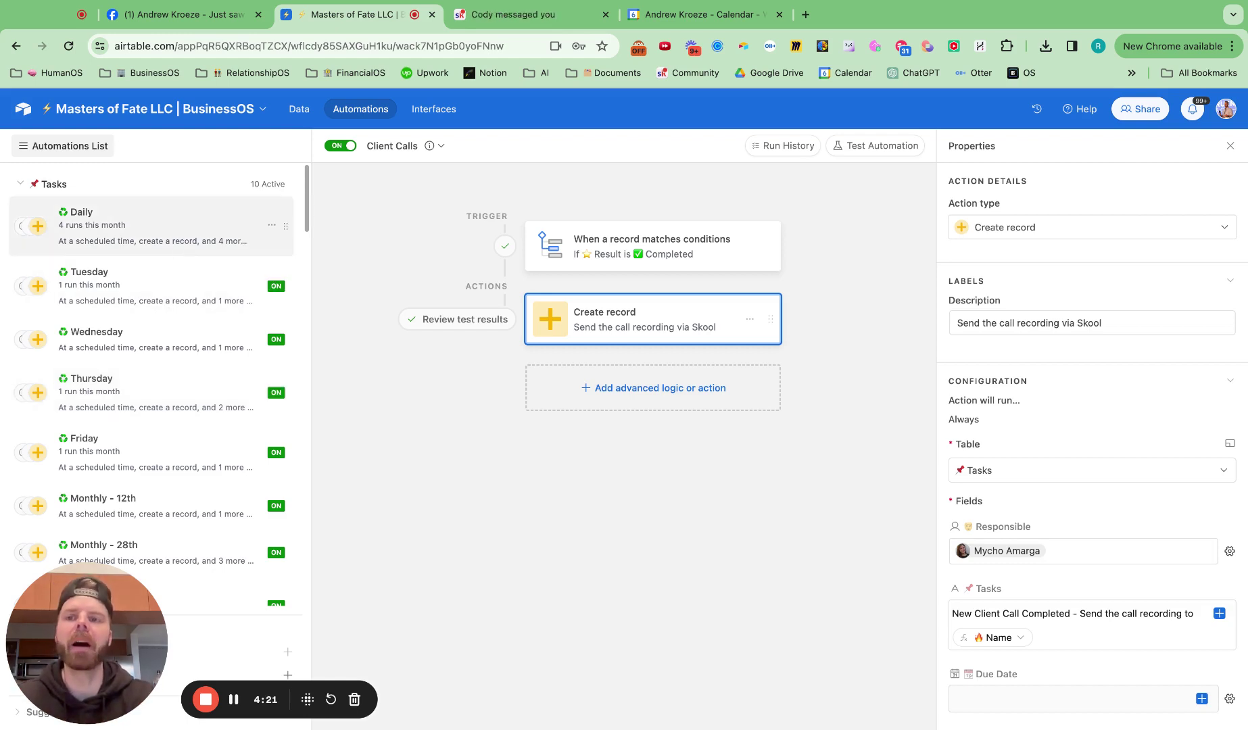
left_click(186, 243)
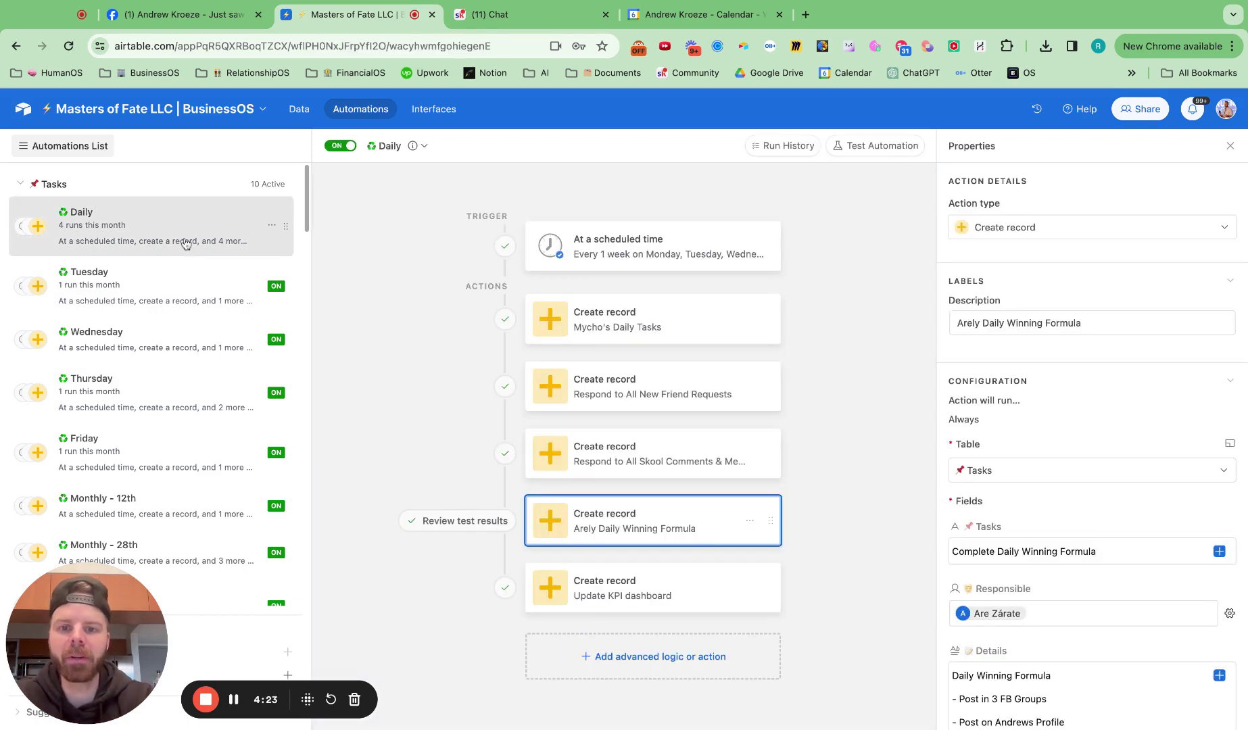
left_click(643, 253)
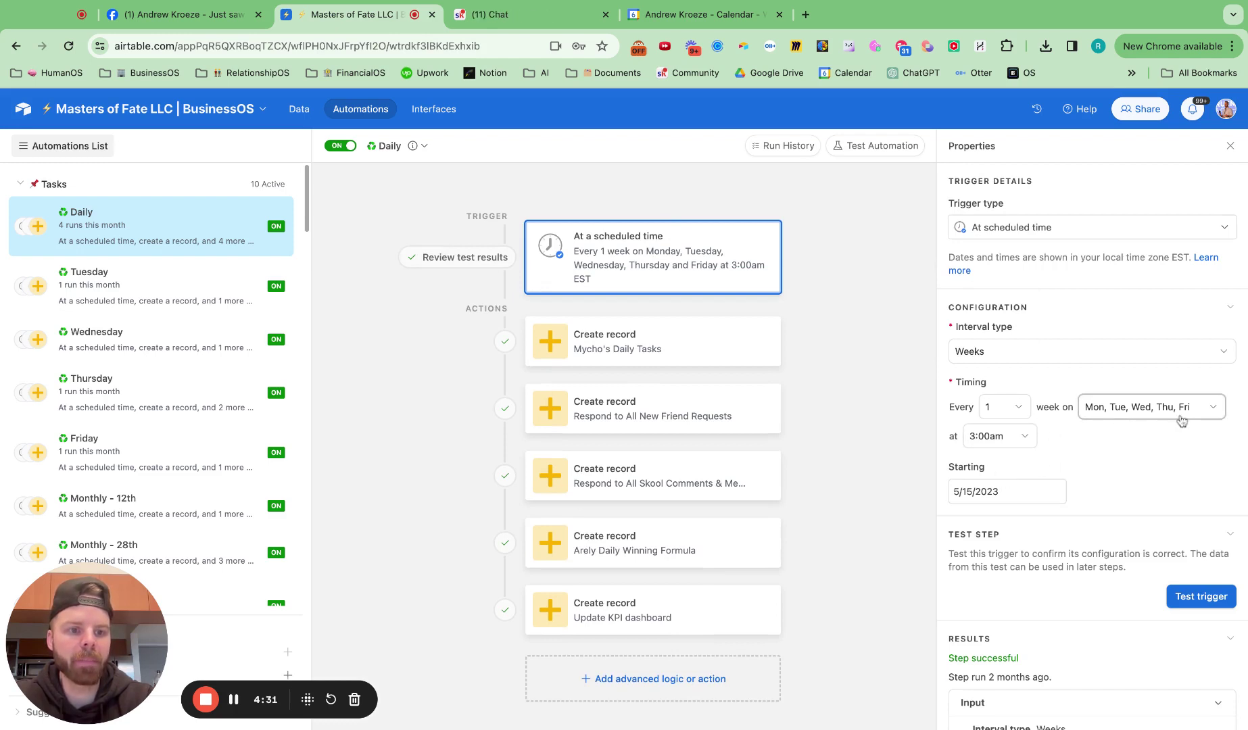
Step: Inspect the first Create record action's field settings in its Properties panel
left_click(651, 346)
scroll(988, 314, "down", 5)
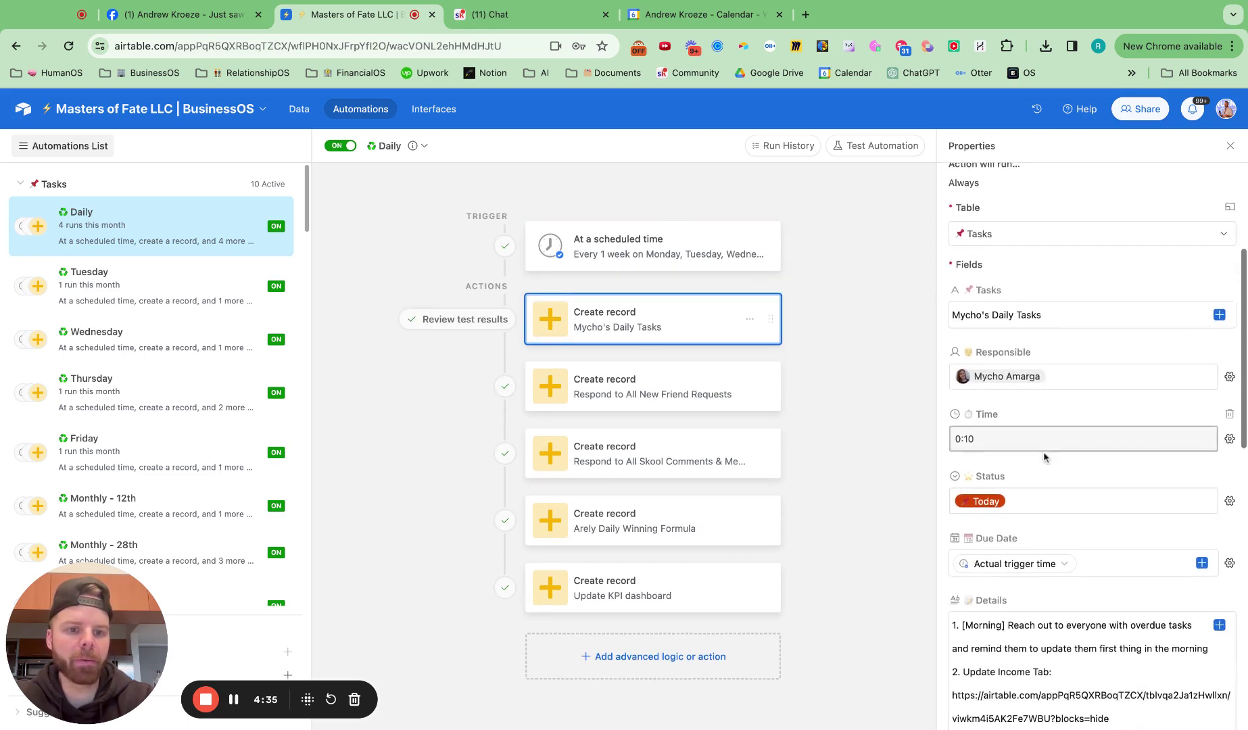
scroll(1010, 412, "down", 4)
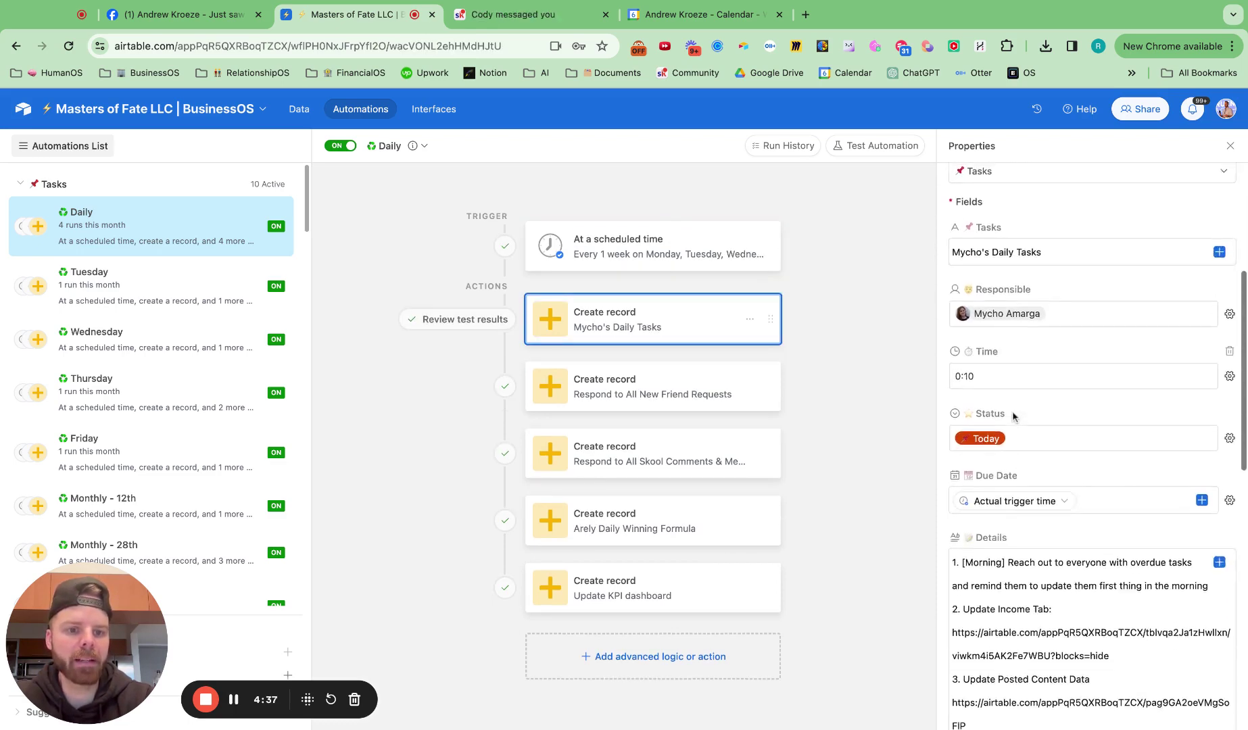
scroll(991, 461, "down", 3)
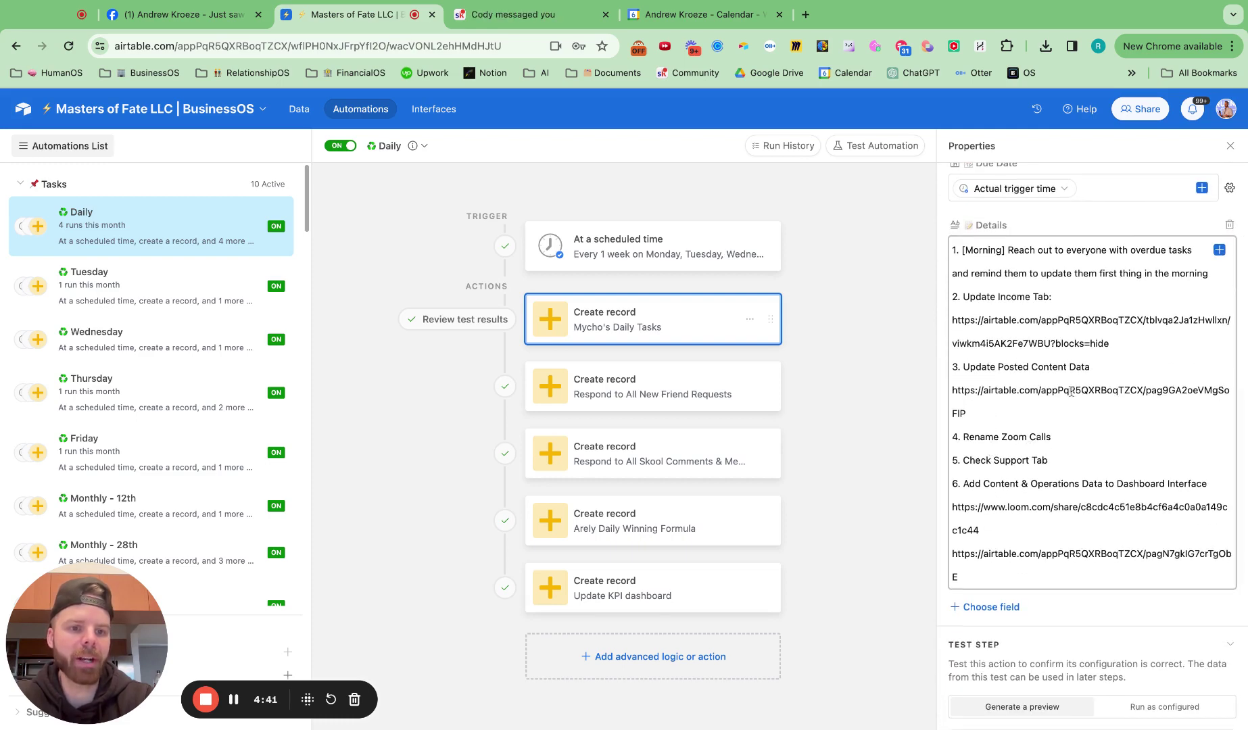
scroll(1001, 414, "down", 4)
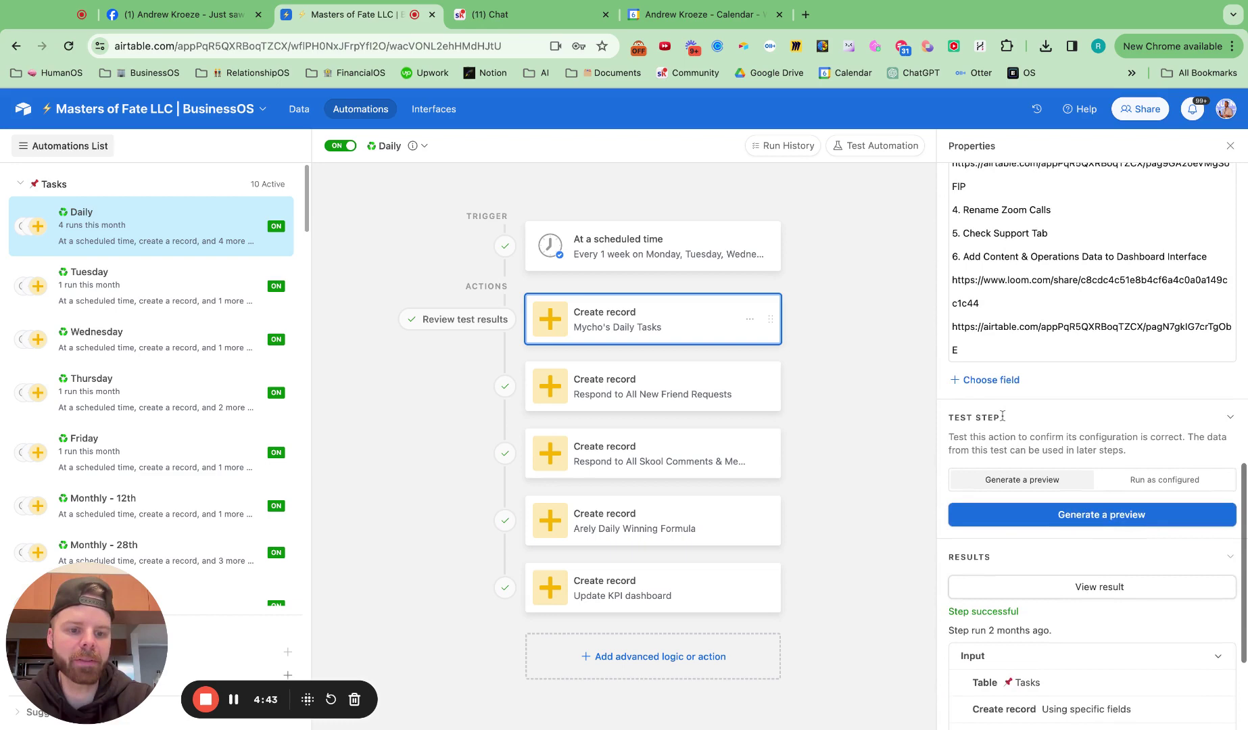
scroll(1002, 415, "down", 3)
scroll(1002, 415, "up", 10)
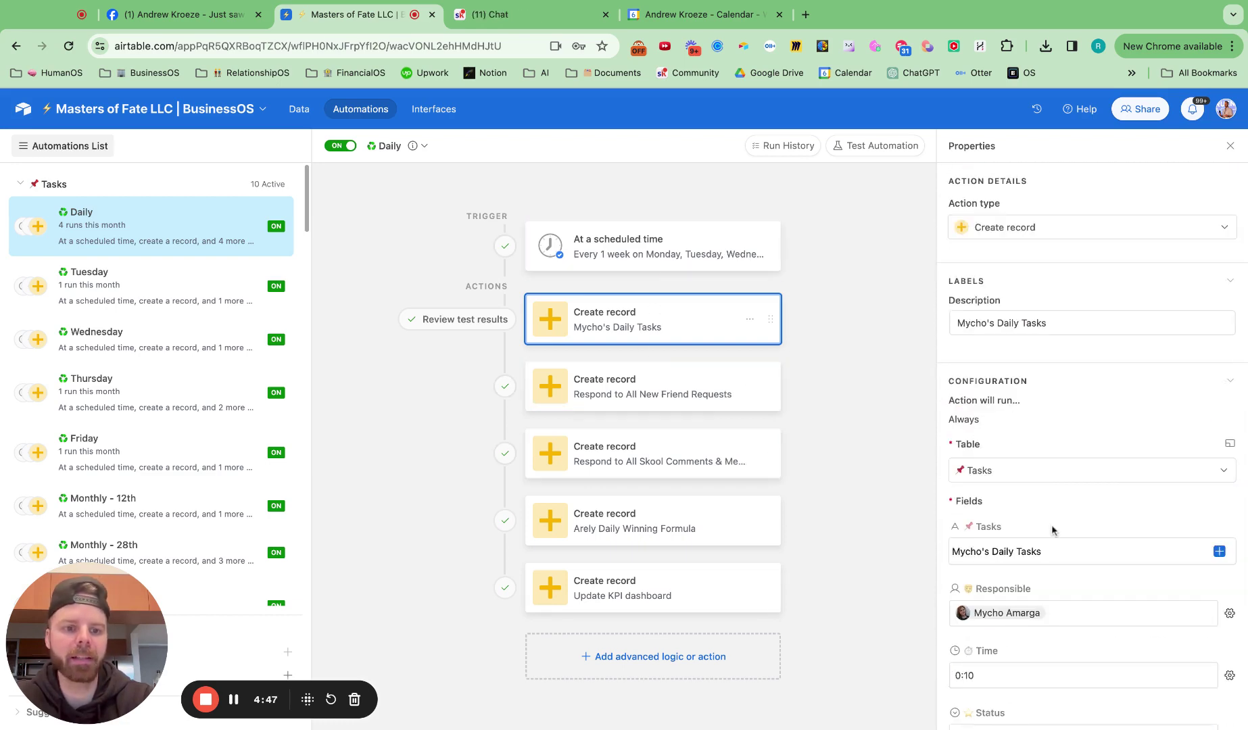
scroll(1052, 529, "down", 7)
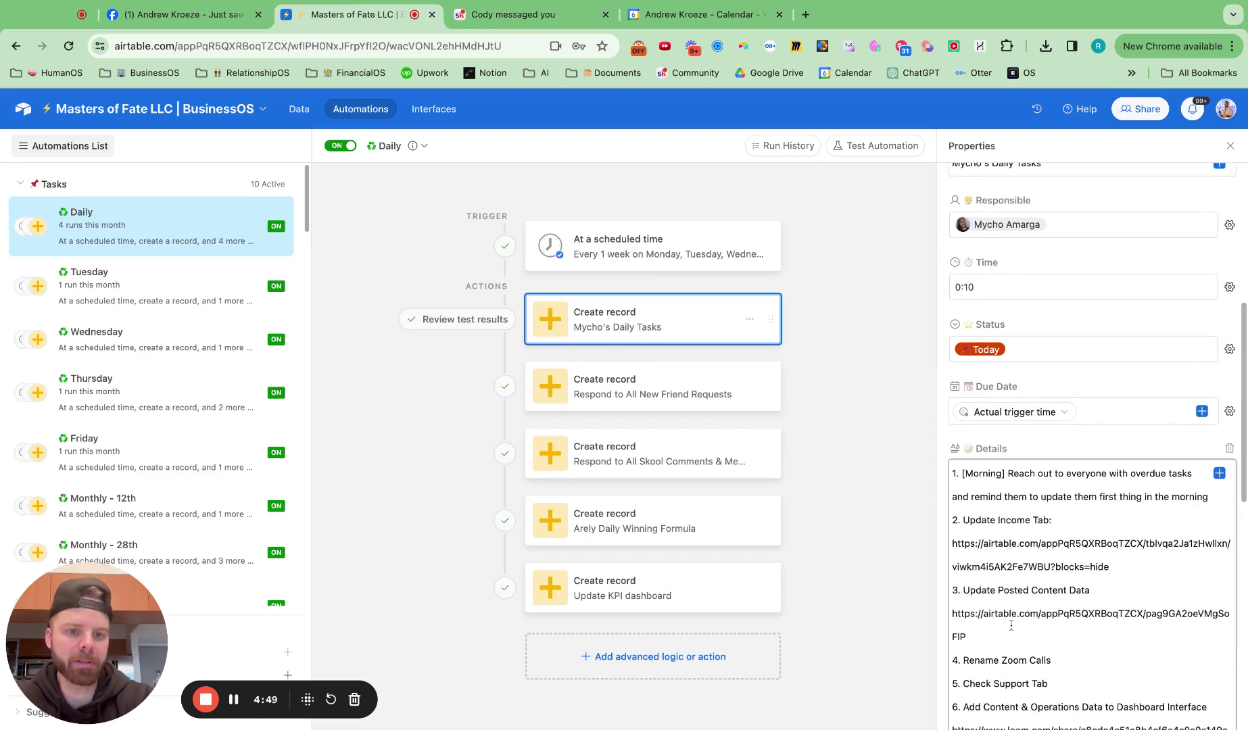
scroll(999, 515, "up", 7)
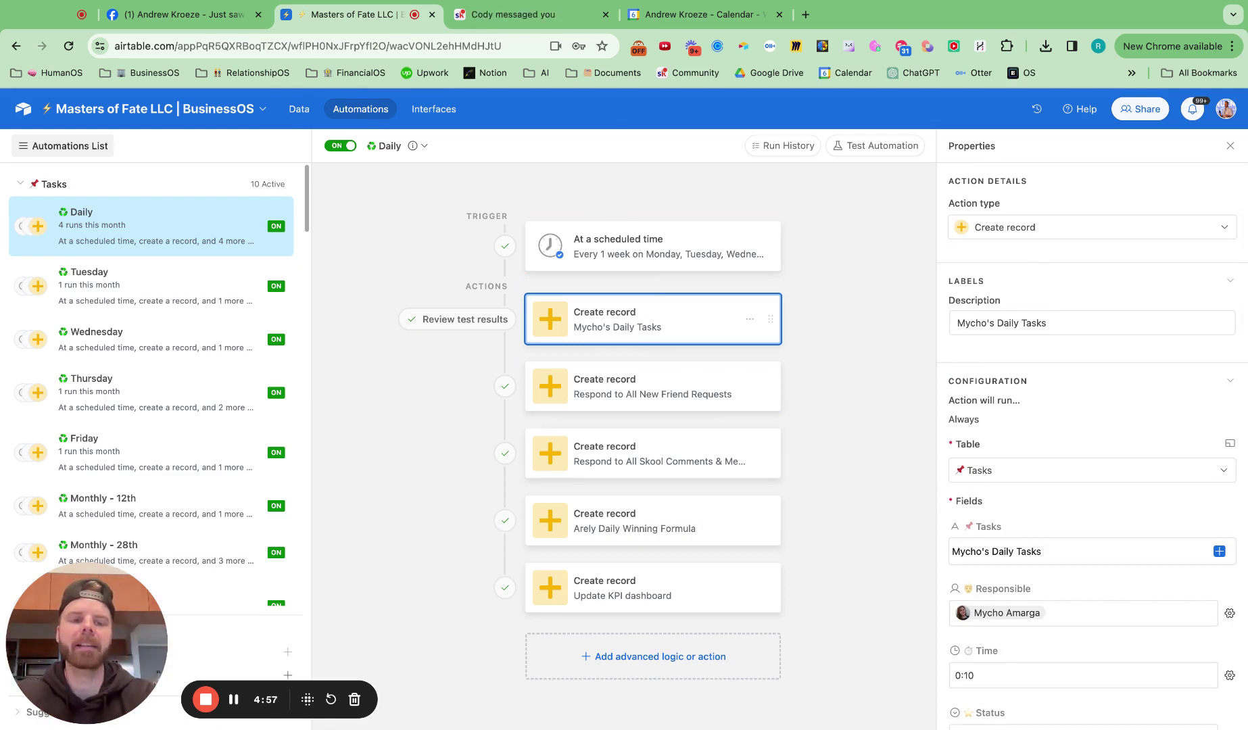
Step: Return to the tasks data grid and scroll across its fields
left_click(297, 110)
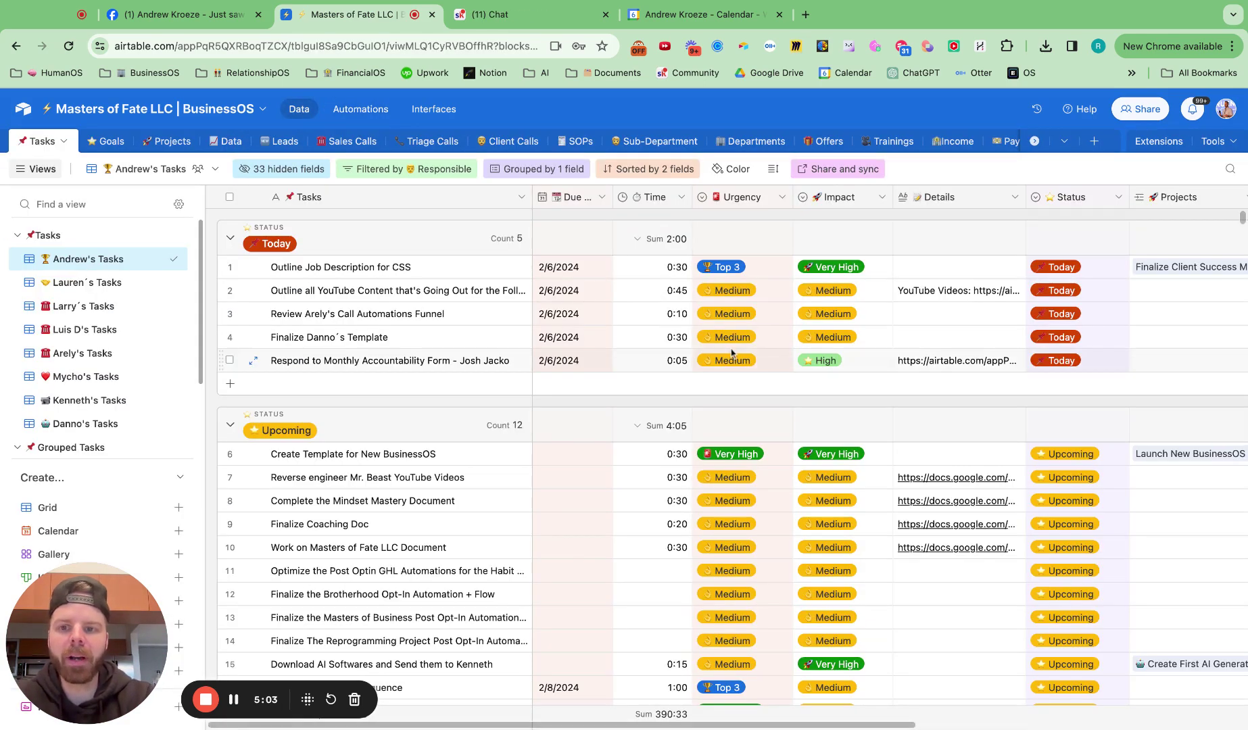
scroll(730, 351, "right", 10)
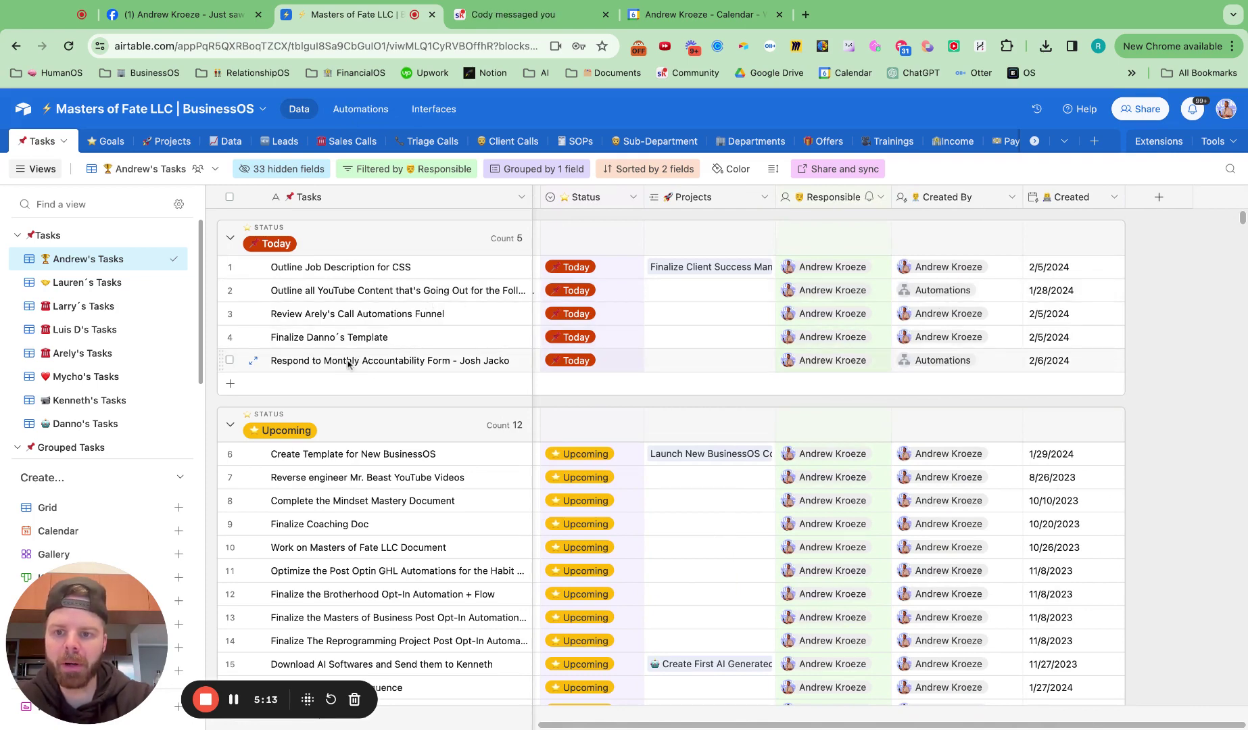
scroll(633, 358, "left", 10)
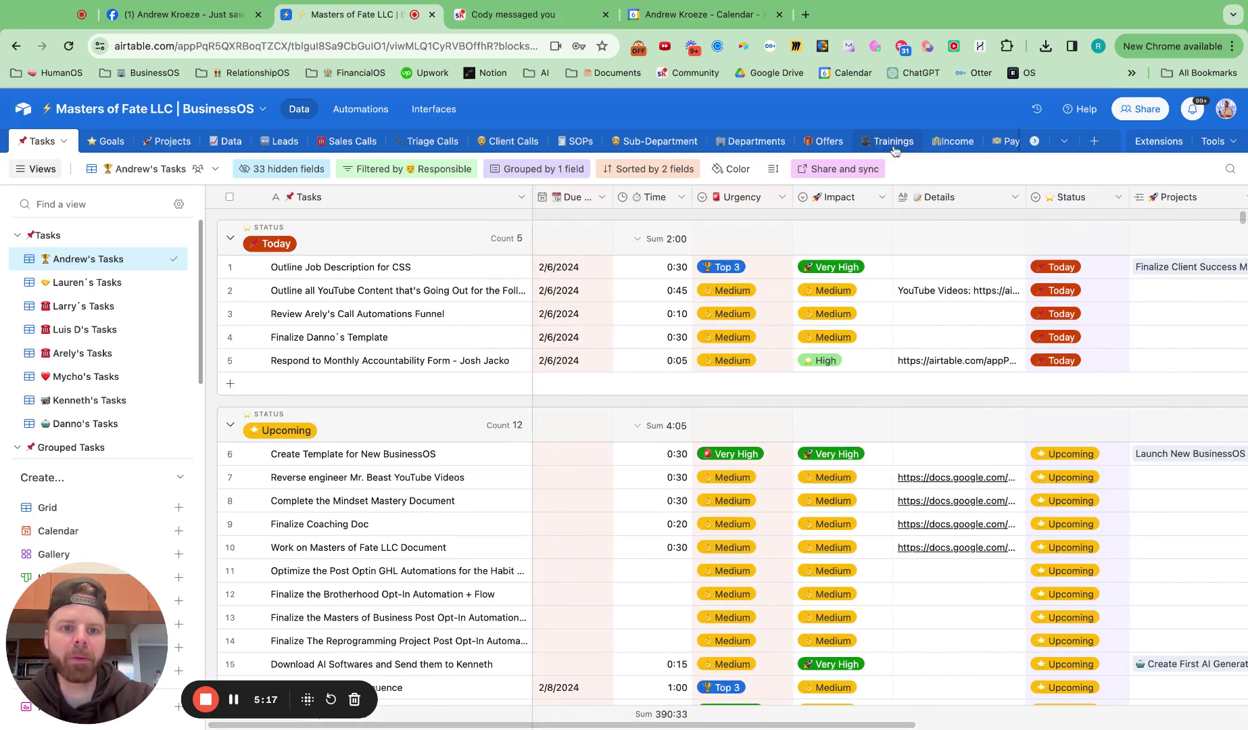
scroll(894, 142, "right", 10)
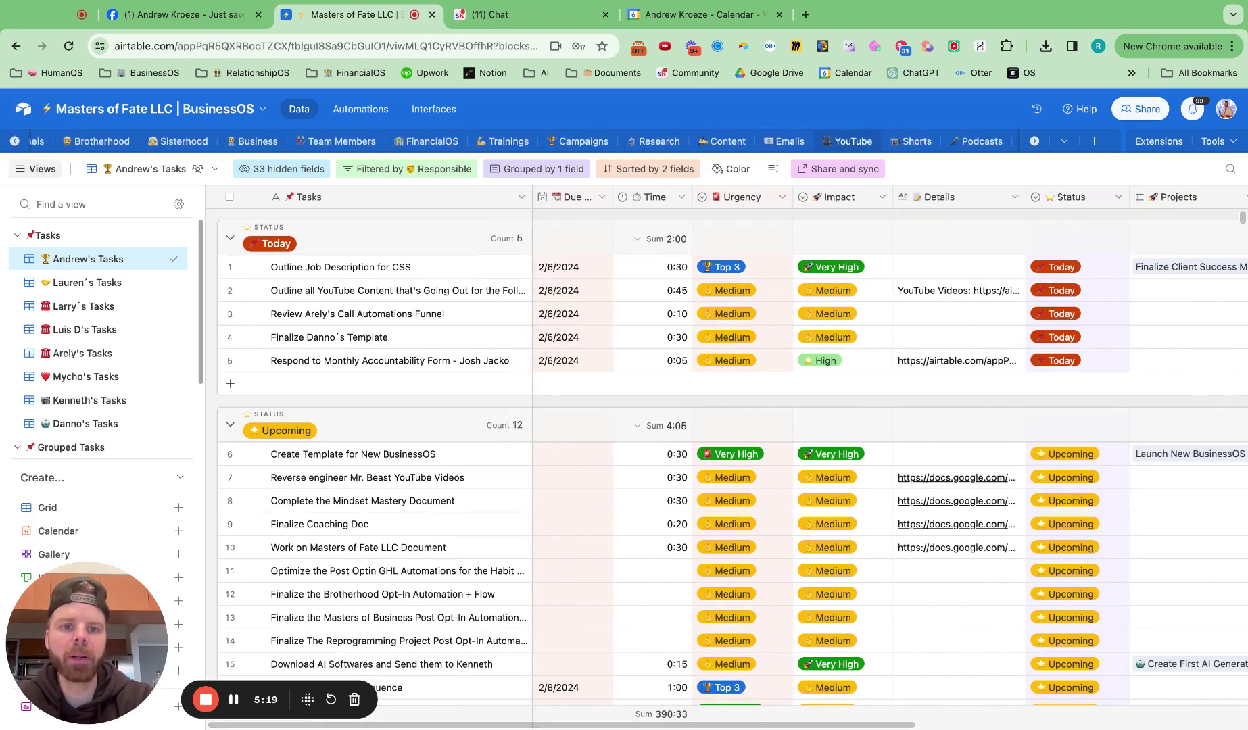
scroll(629, 141, "right", 10)
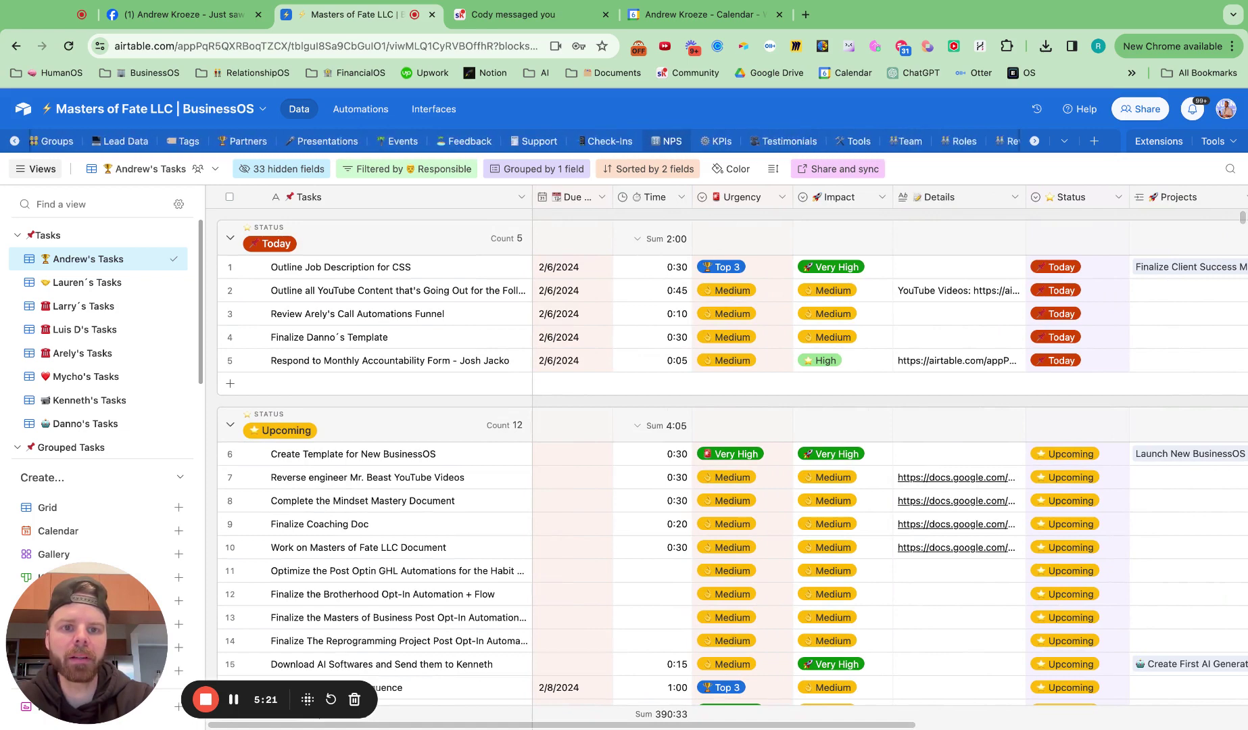
scroll(629, 140, "right", 10)
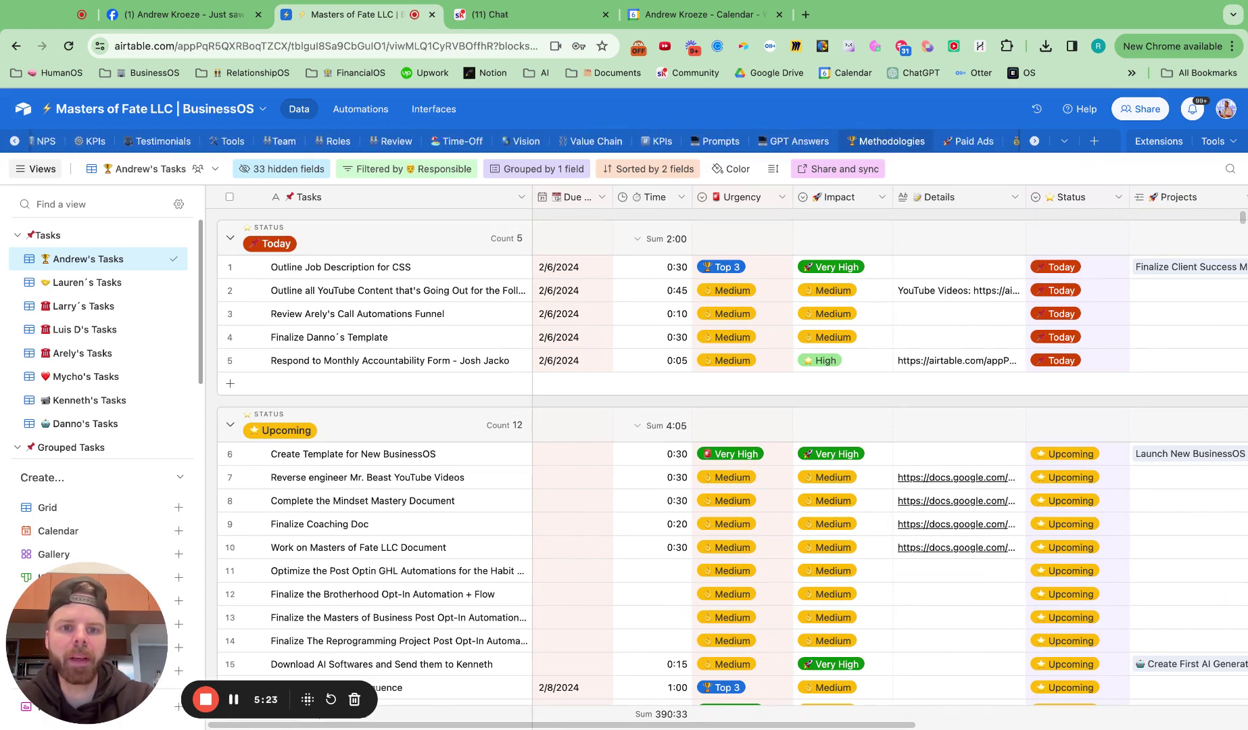
scroll(628, 141, "left", 10)
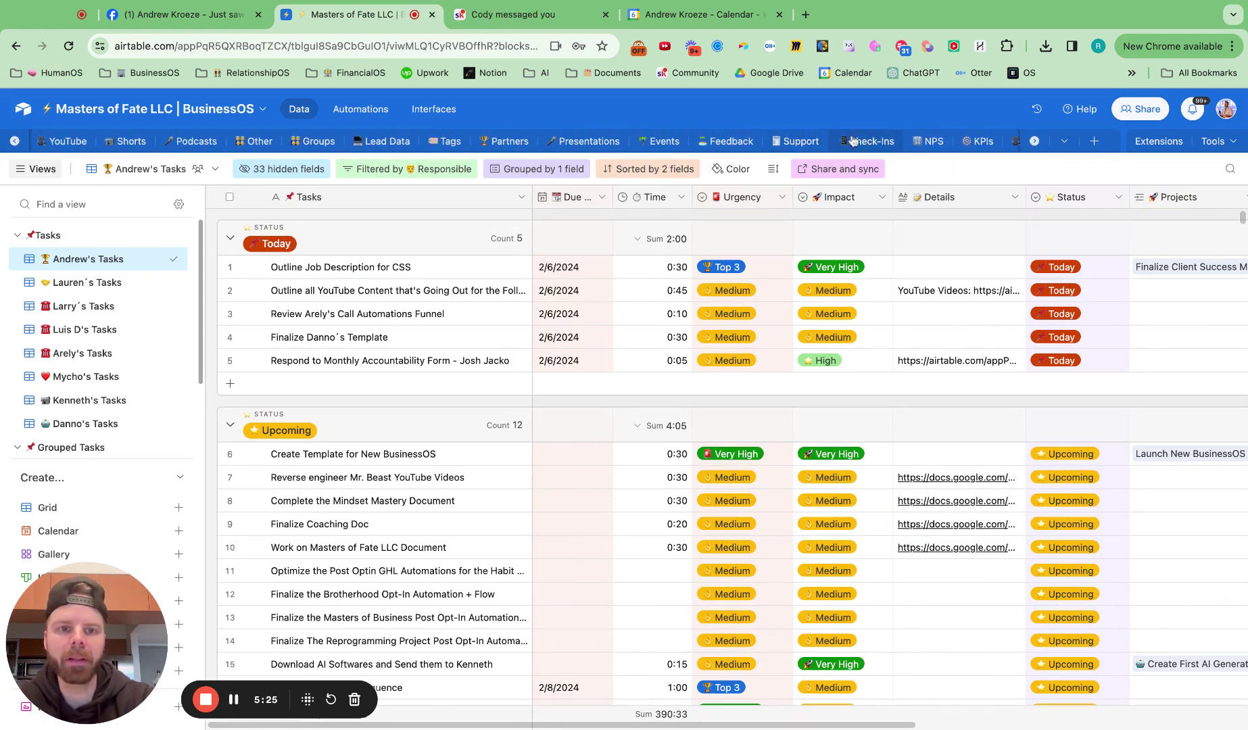
Step: In the NPS table, preview the monthly accountability form, then open the Response grid
left_click(927, 140)
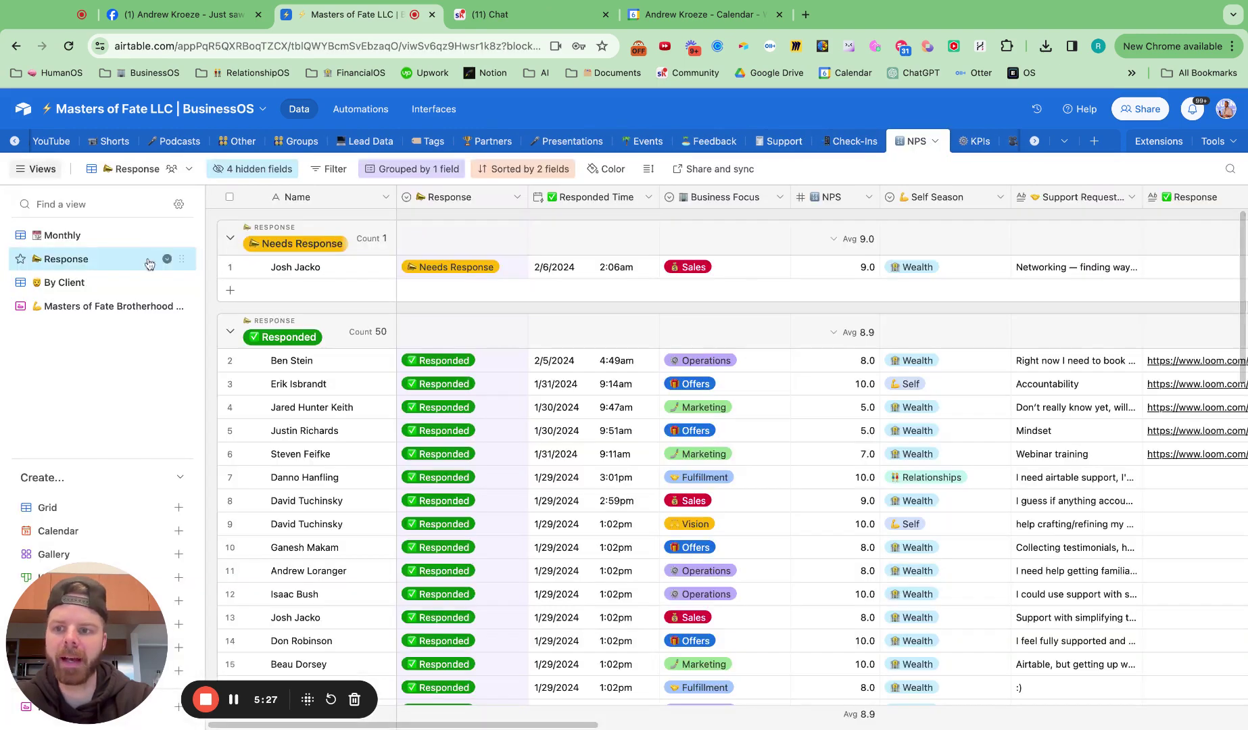
left_click(98, 305)
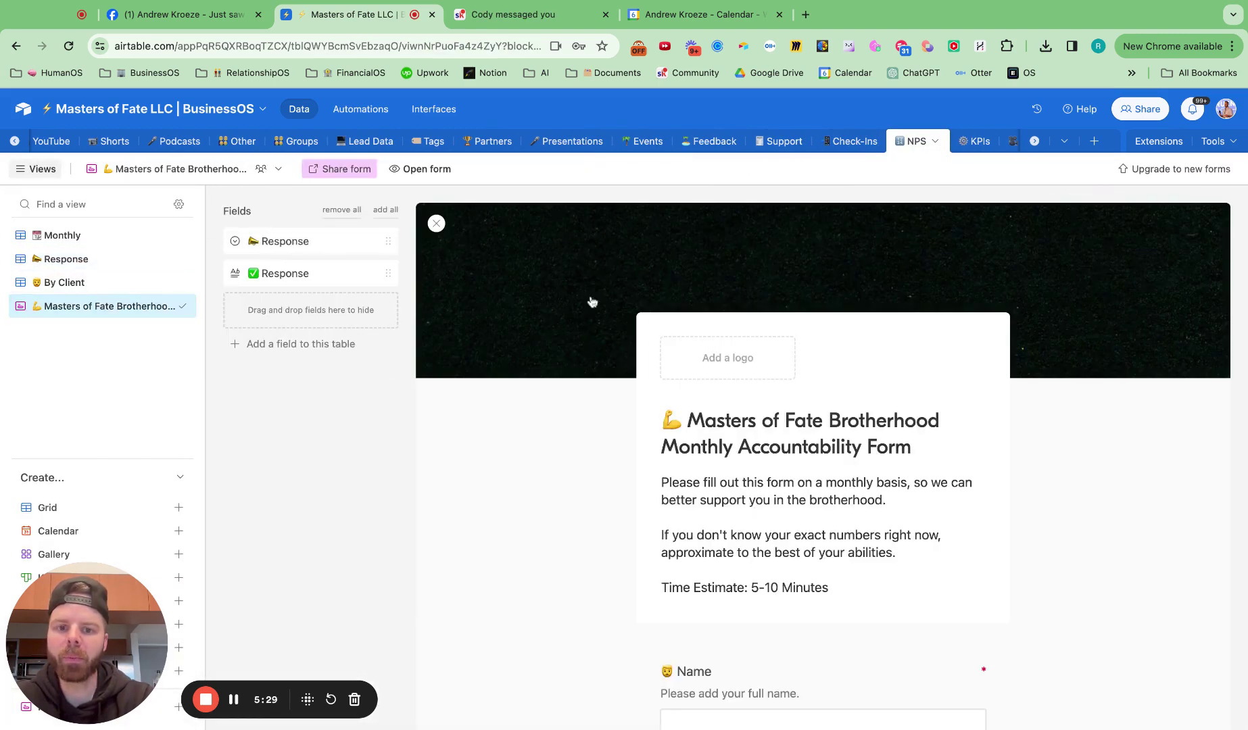
scroll(794, 515, "down", 10)
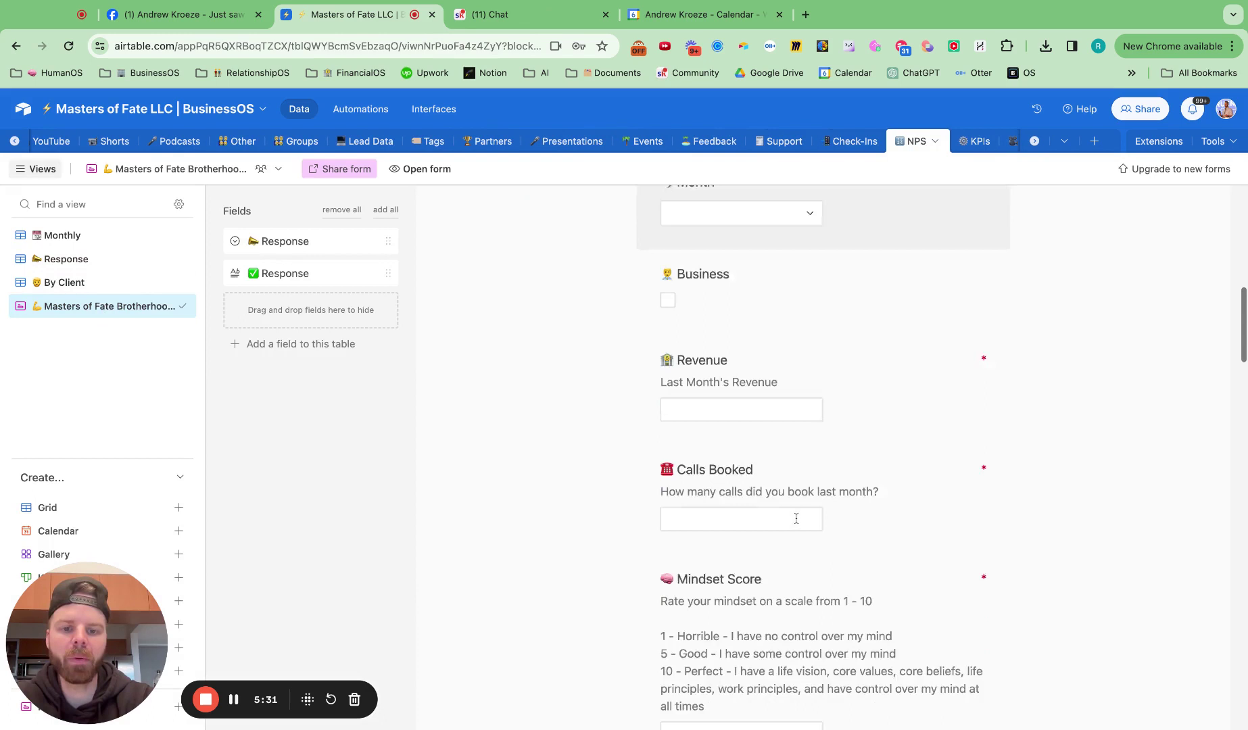
scroll(795, 518, "down", 13)
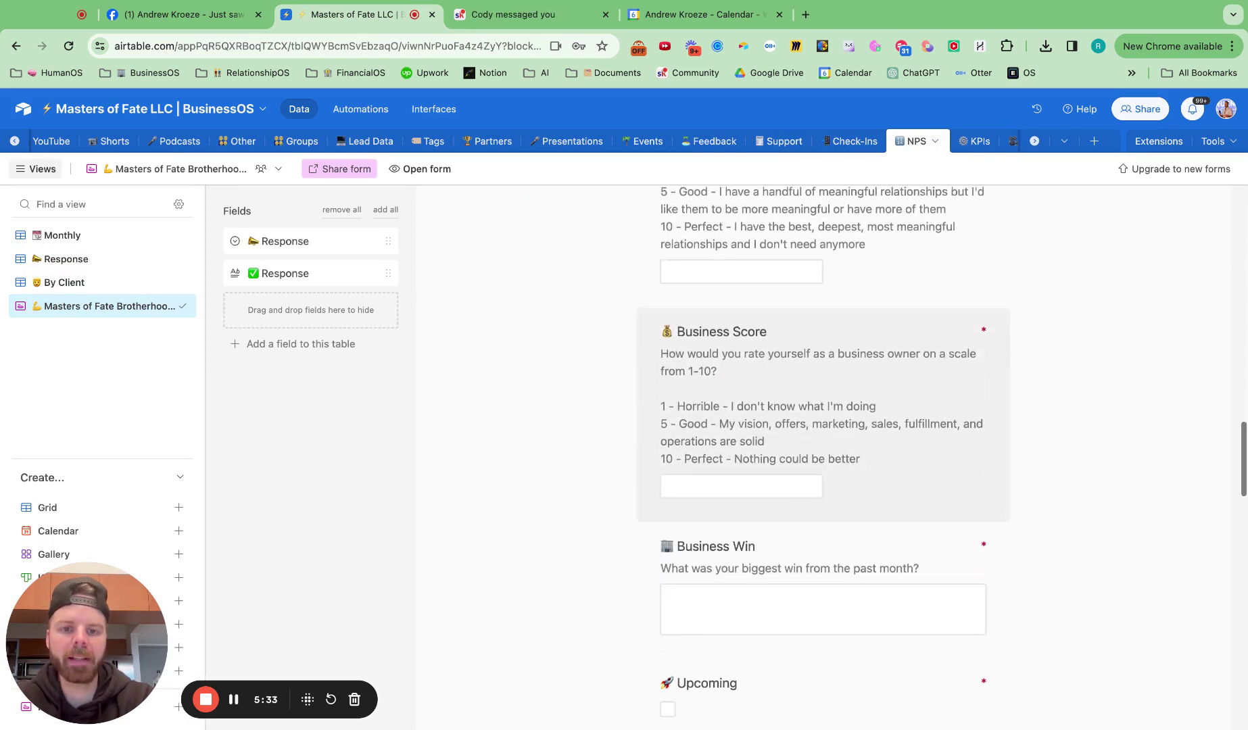
scroll(823, 466, "down", 8)
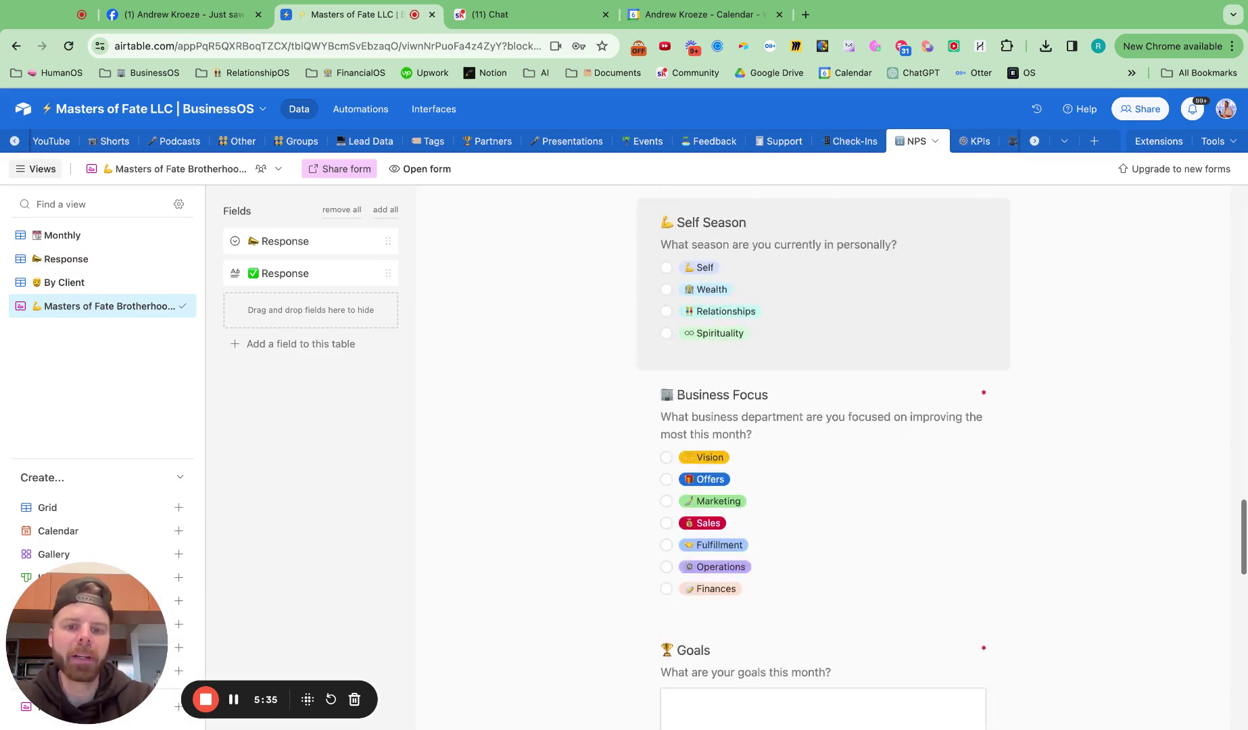
scroll(823, 466, "down", 7)
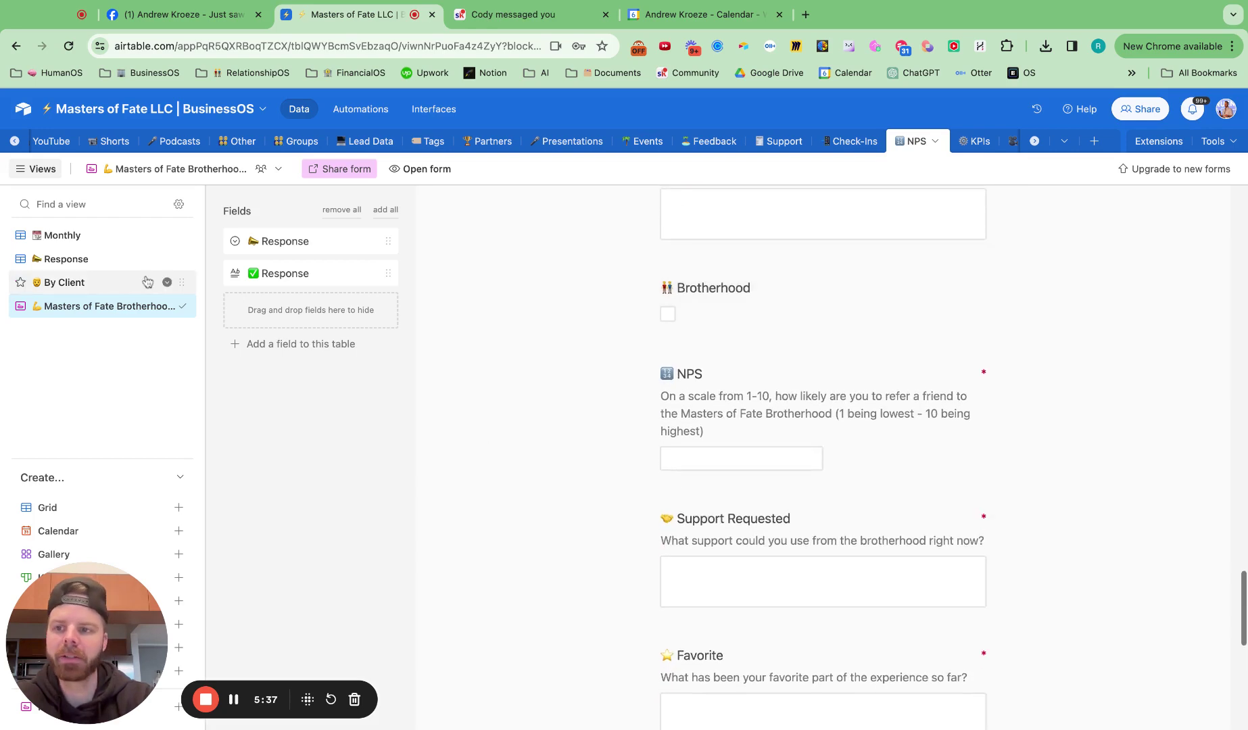
left_click(106, 261)
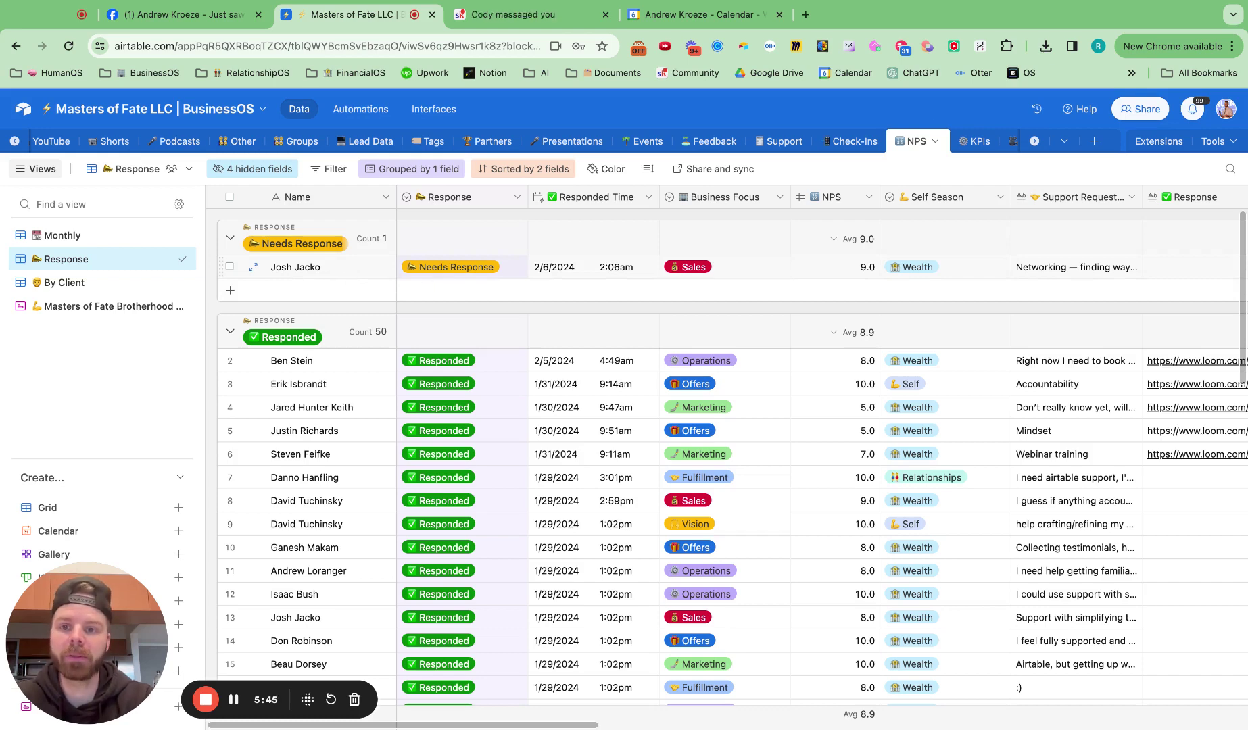
Step: Browse the automations list, reviewing the Sales, Fulfillment, Client Phase and Human Resources automations
left_click(369, 110)
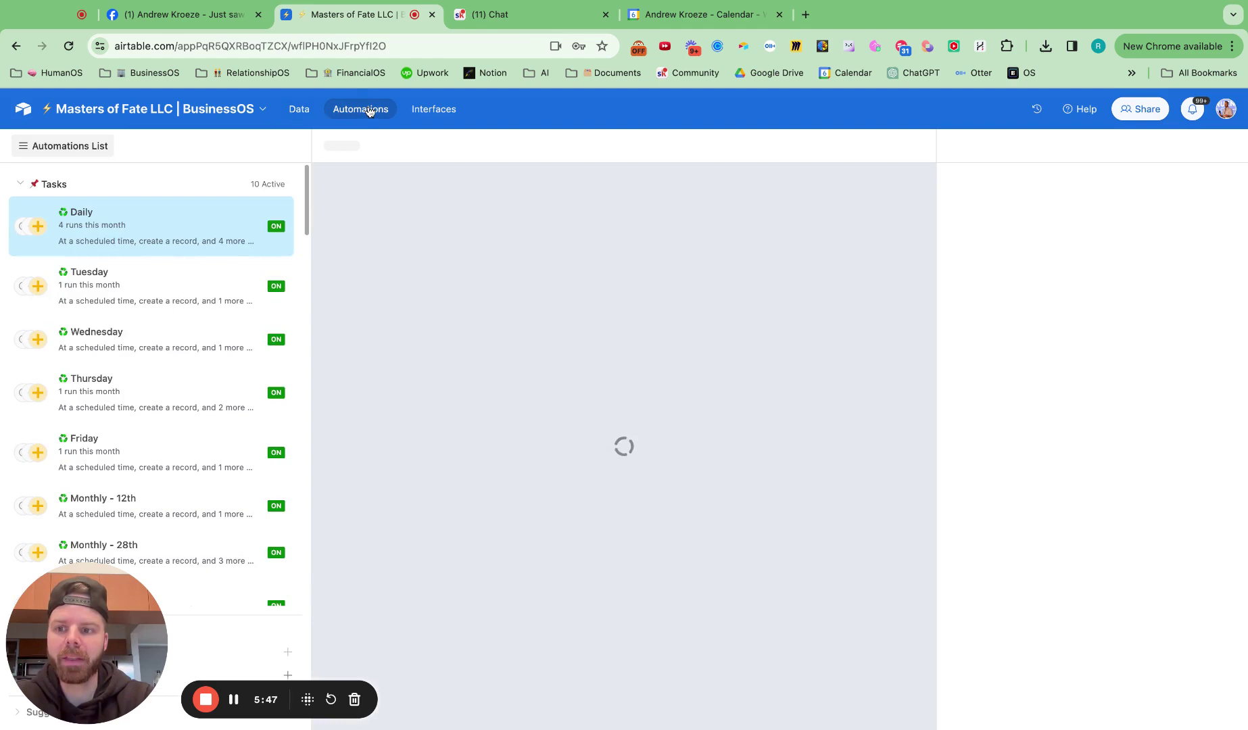
scroll(156, 325, "down", 20)
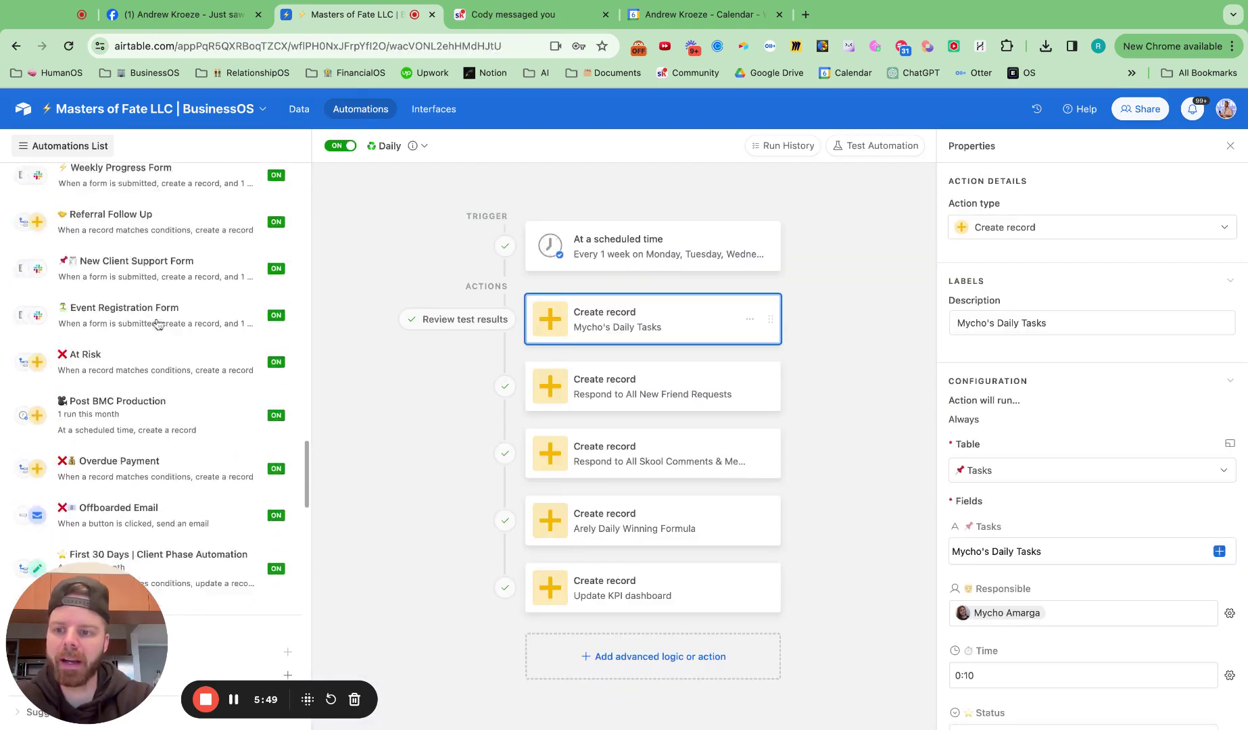
scroll(157, 324, "down", 10)
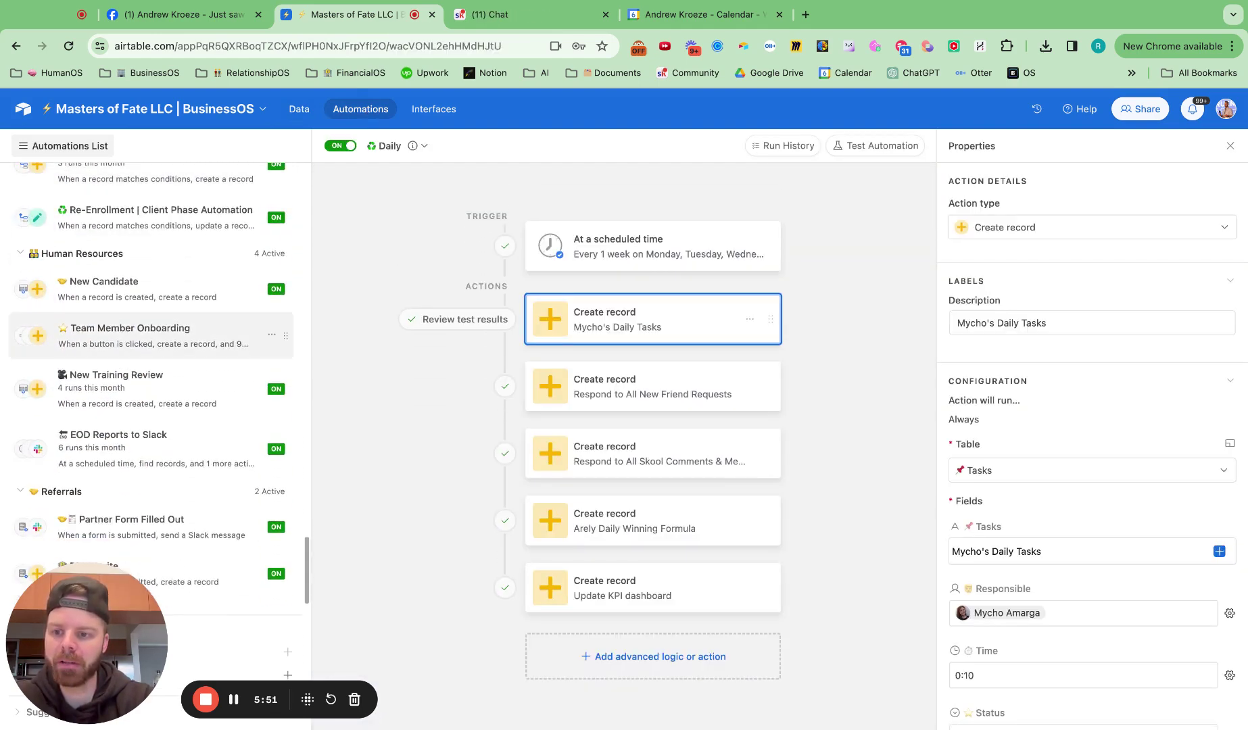
left_click_drag(86, 654, 1059, 655)
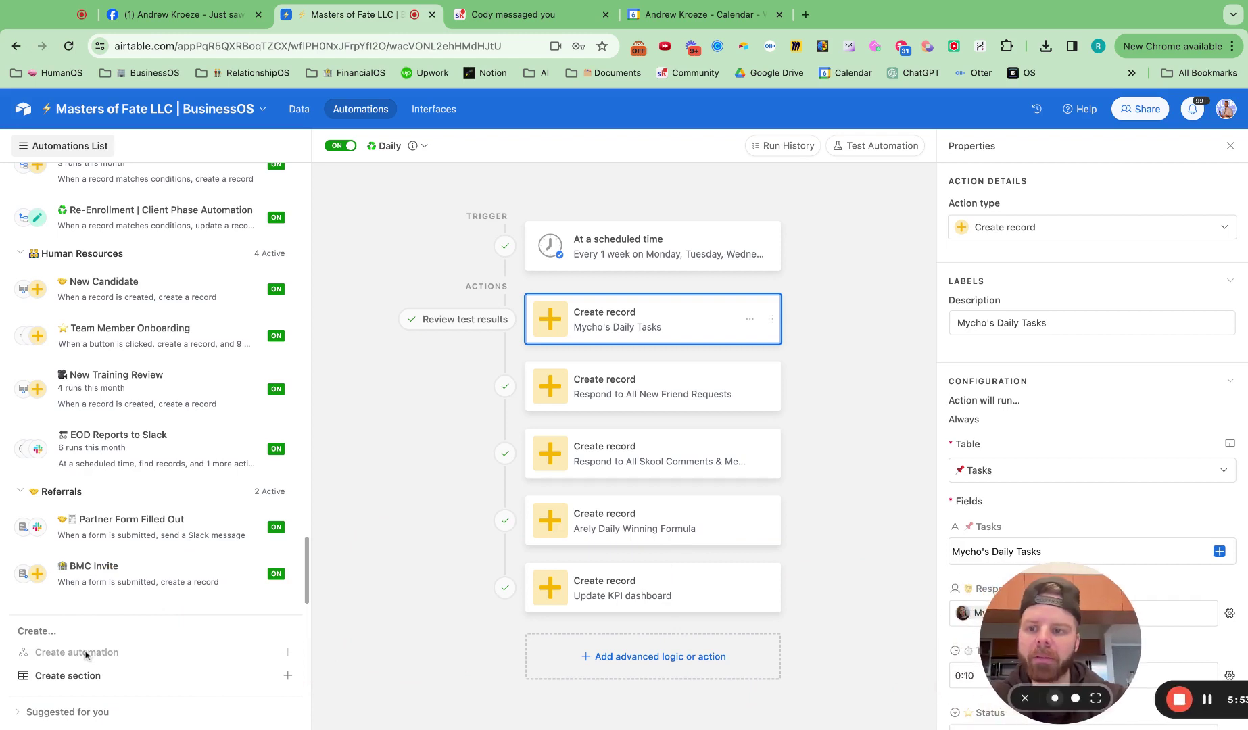
scroll(141, 473, "up", 3)
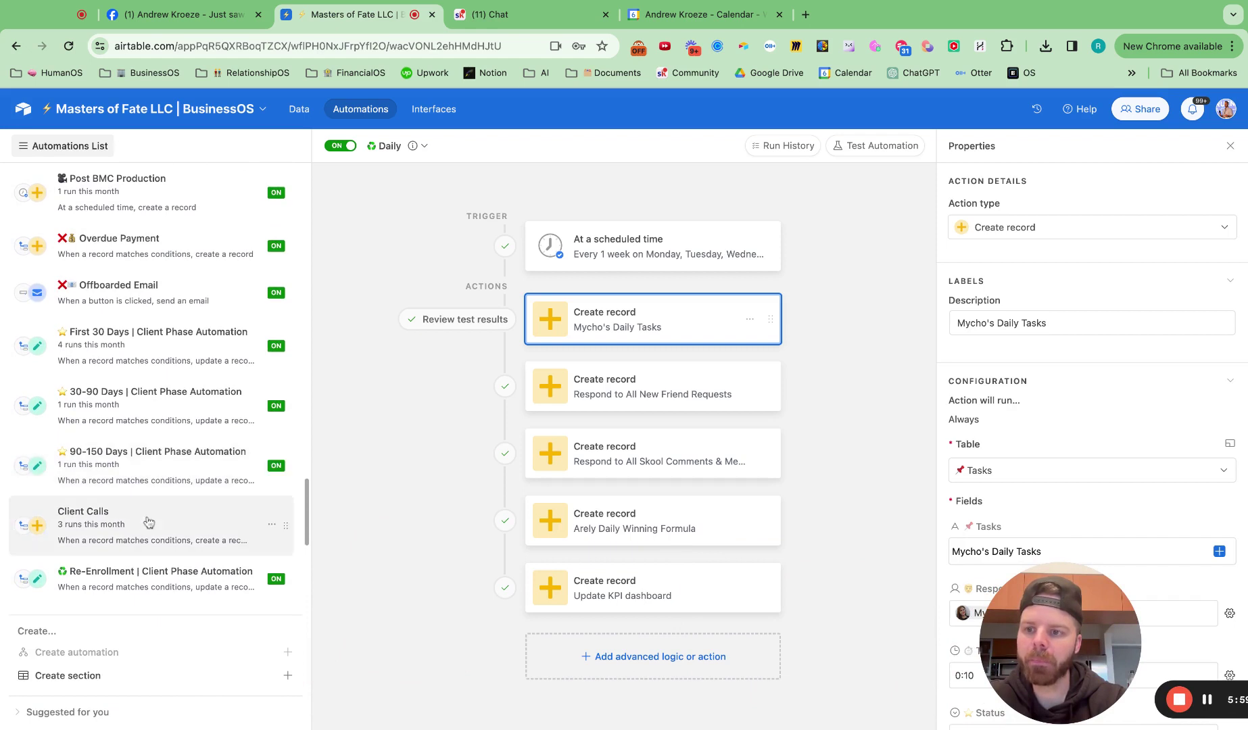
scroll(149, 522, "up", 2)
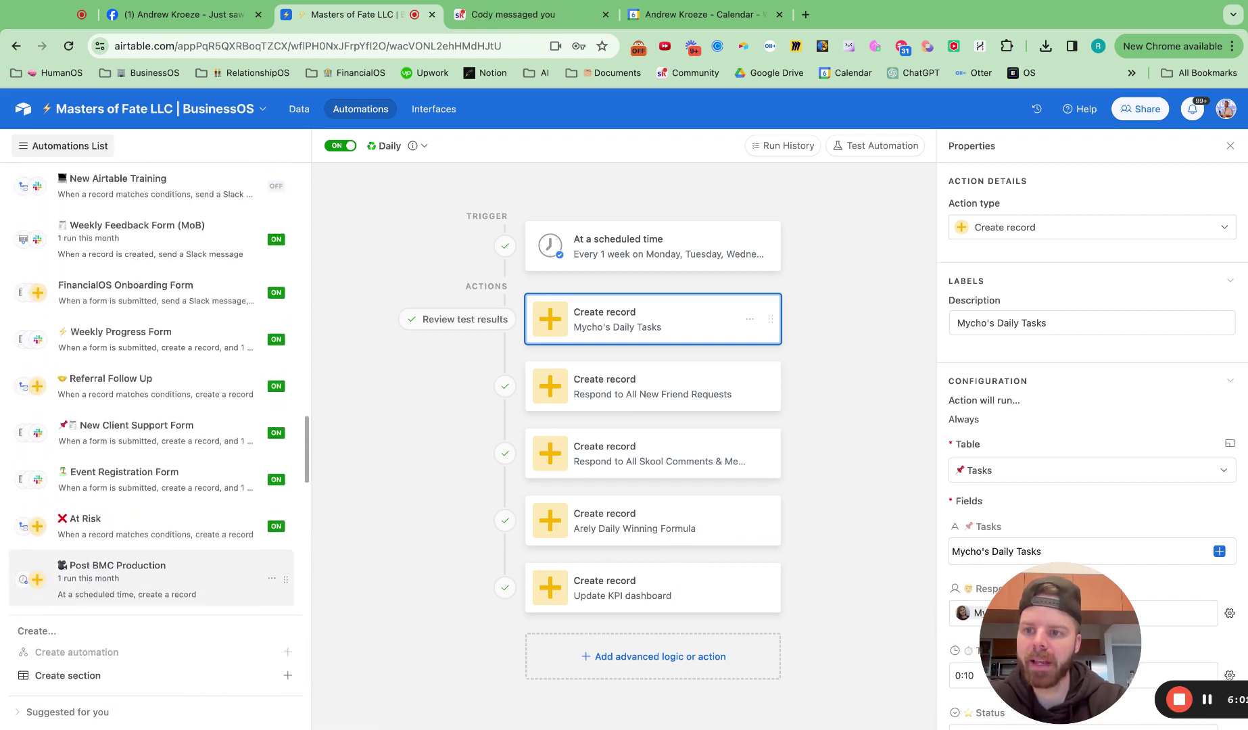
scroll(148, 581, "up", 2)
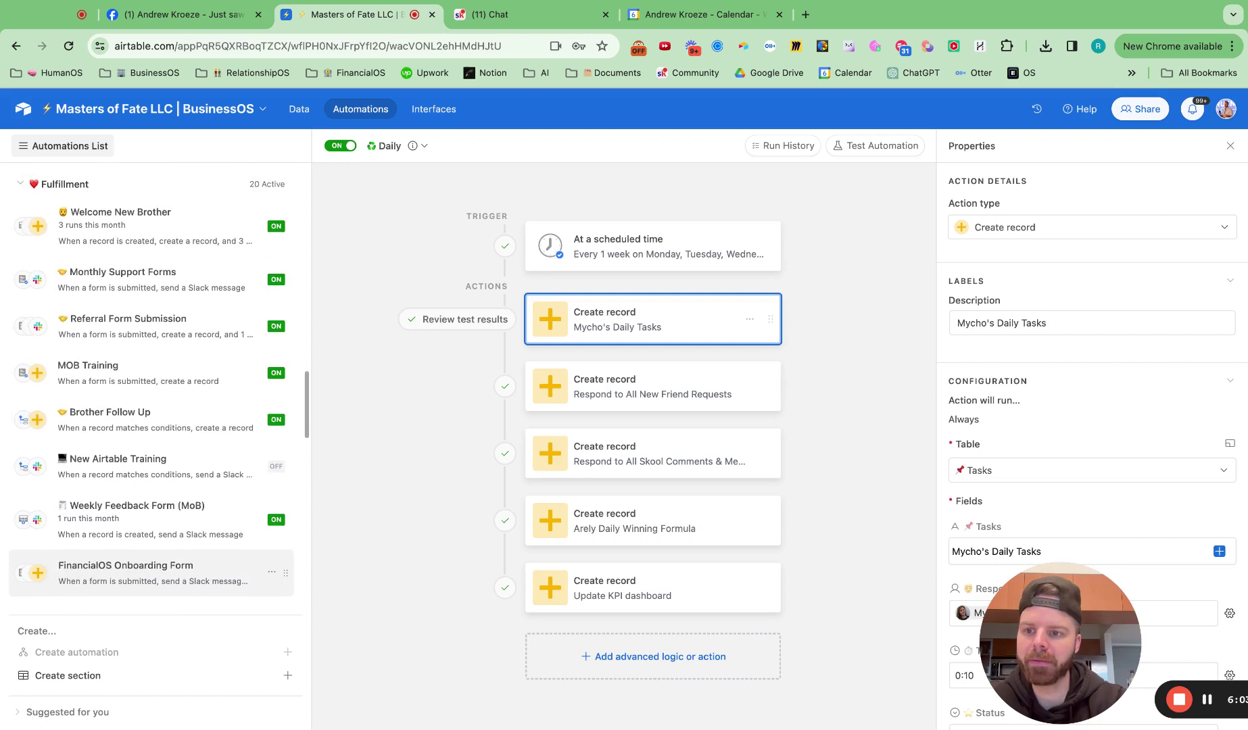
scroll(149, 581, "up", 1)
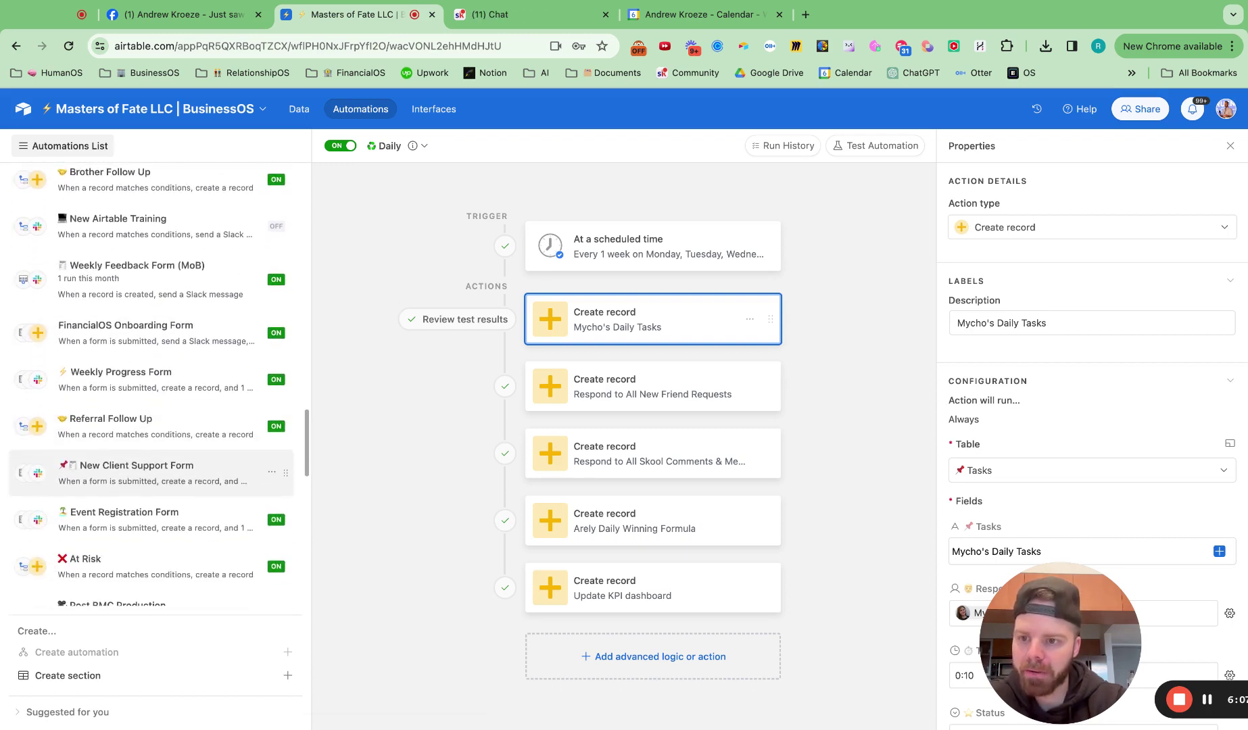
scroll(148, 484, "down", 1)
scroll(149, 514, "down", 3)
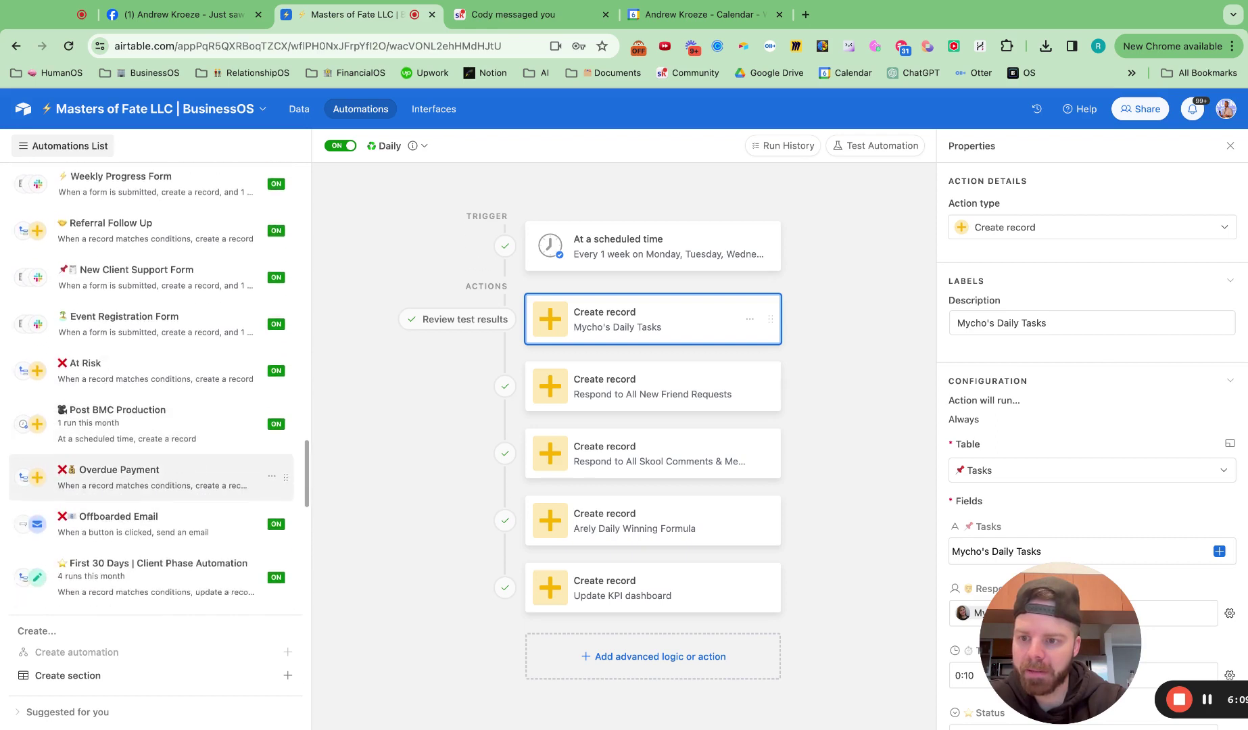
scroll(148, 524, "down", 3)
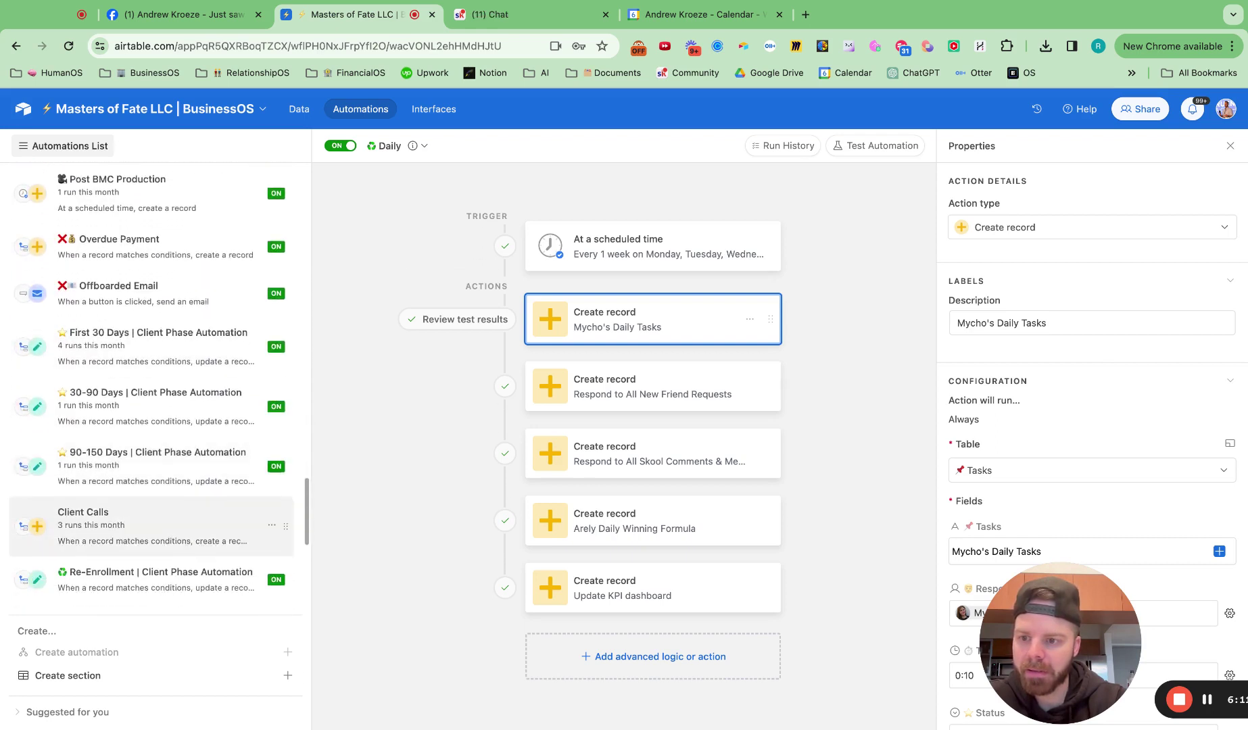
scroll(166, 528, "down", 8)
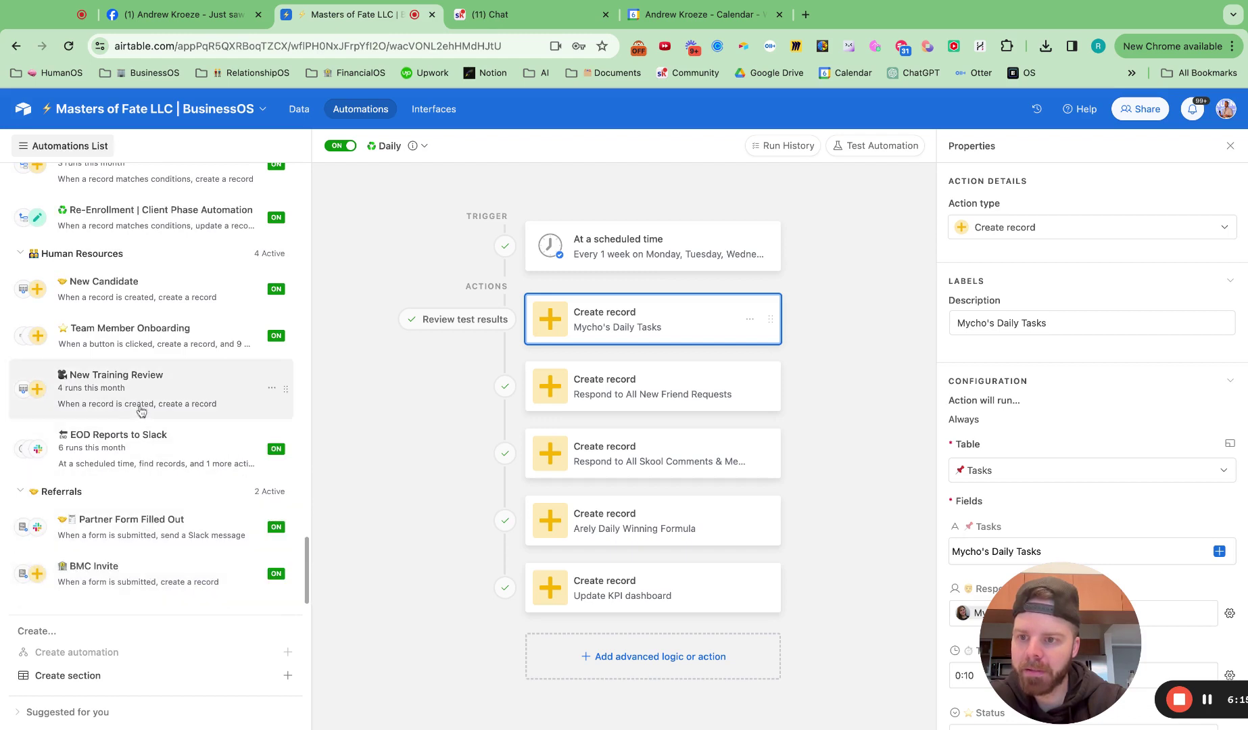
scroll(141, 410, "up", 2)
scroll(142, 410, "up", 4)
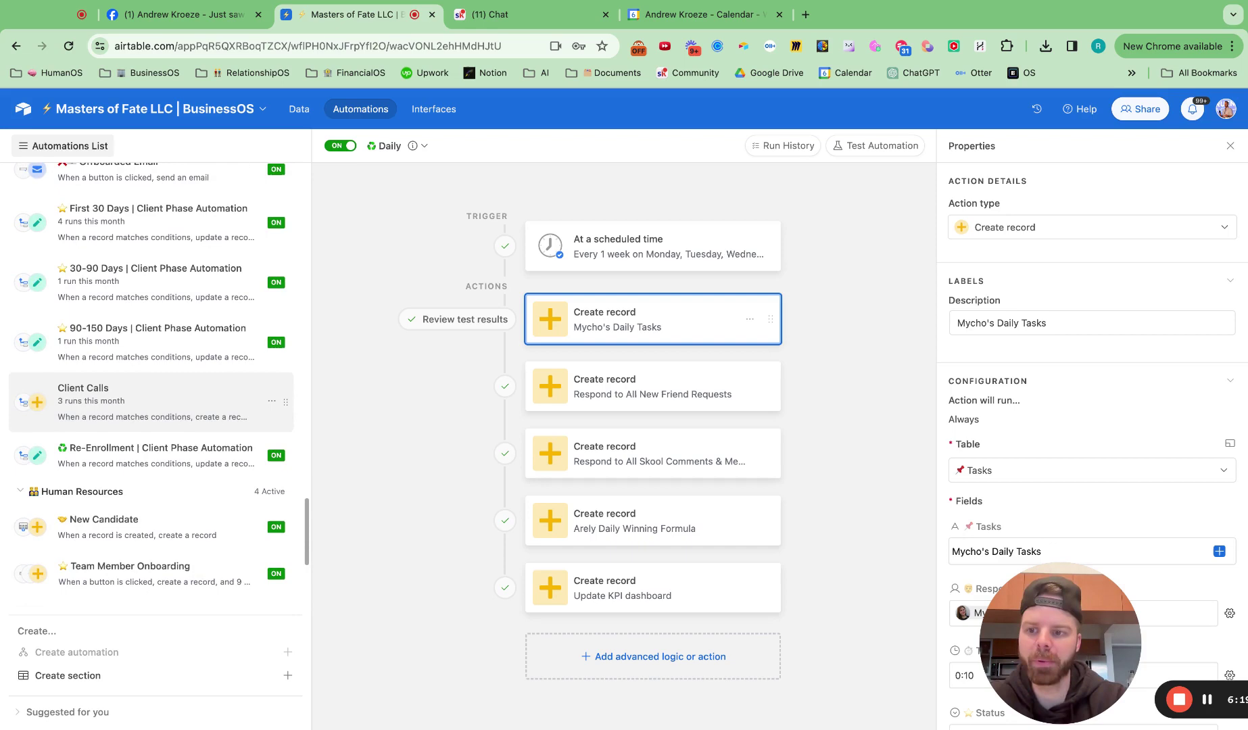
Step: Inspect the Client Calls automation: Result Completed triggers a task to send the recording via Skool
left_click(142, 405)
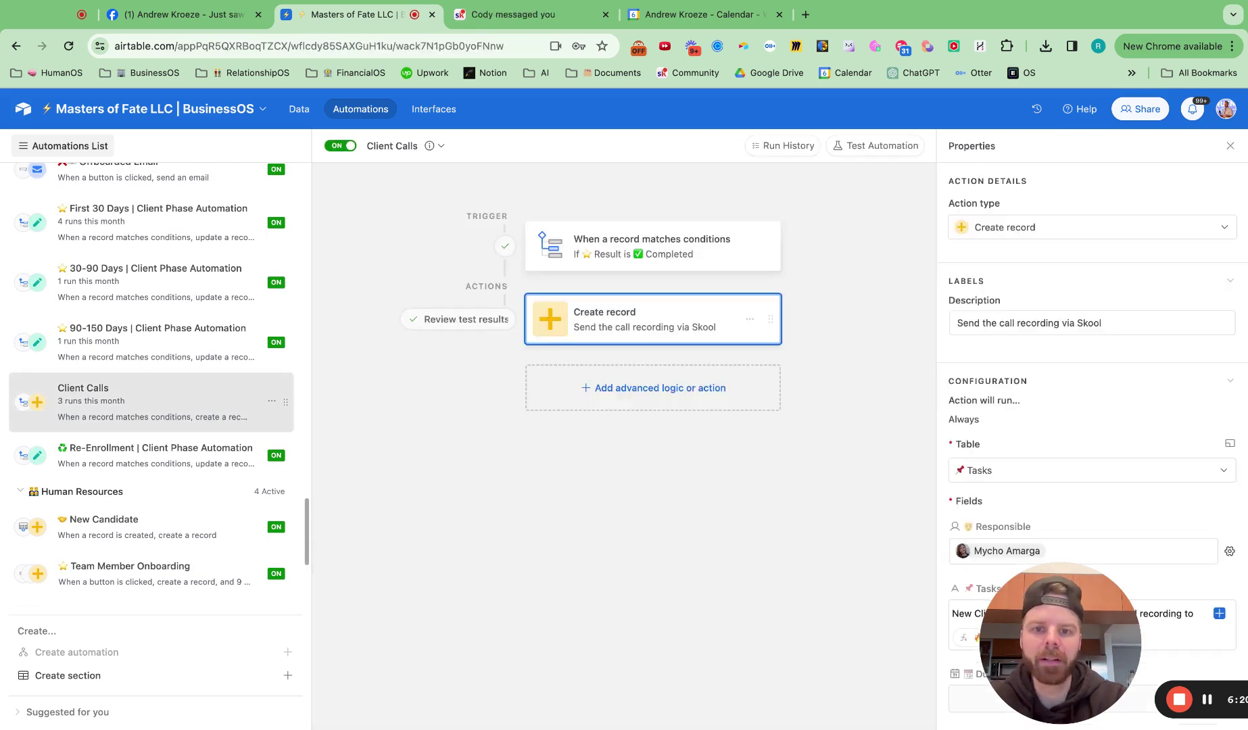
left_click(640, 254)
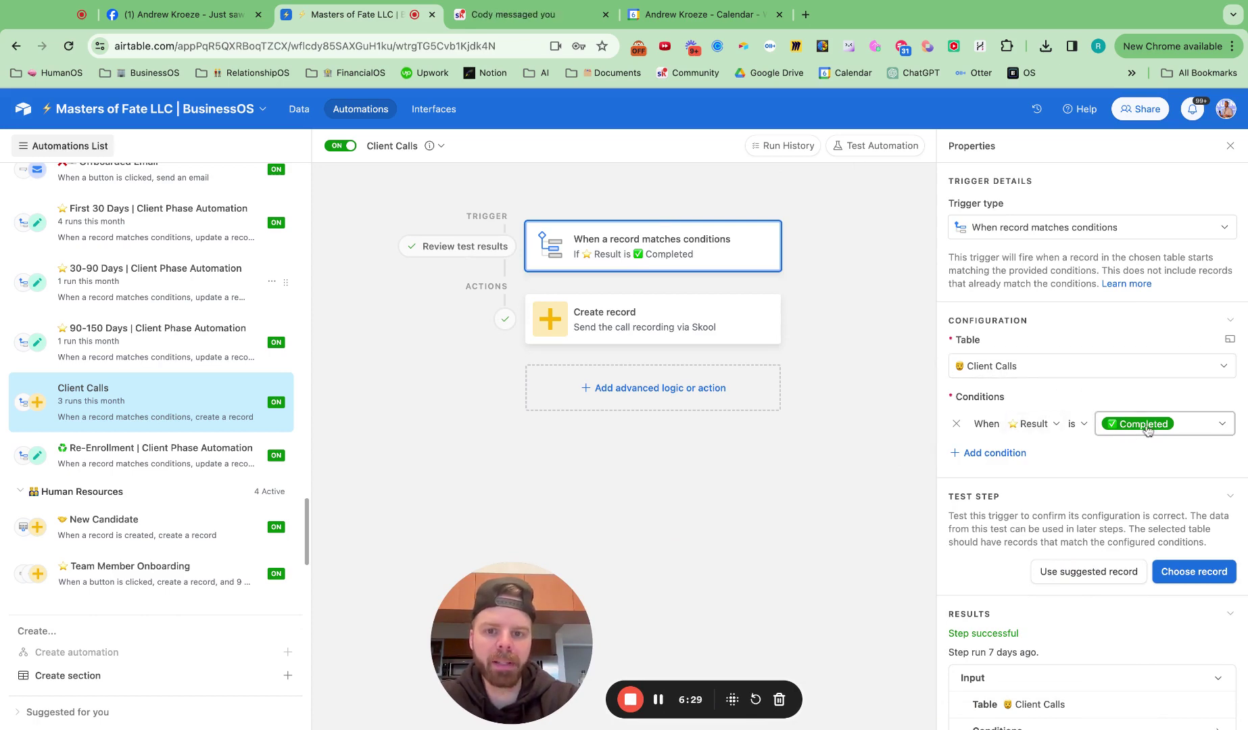
left_click(656, 320)
scroll(1075, 487, "down", 5)
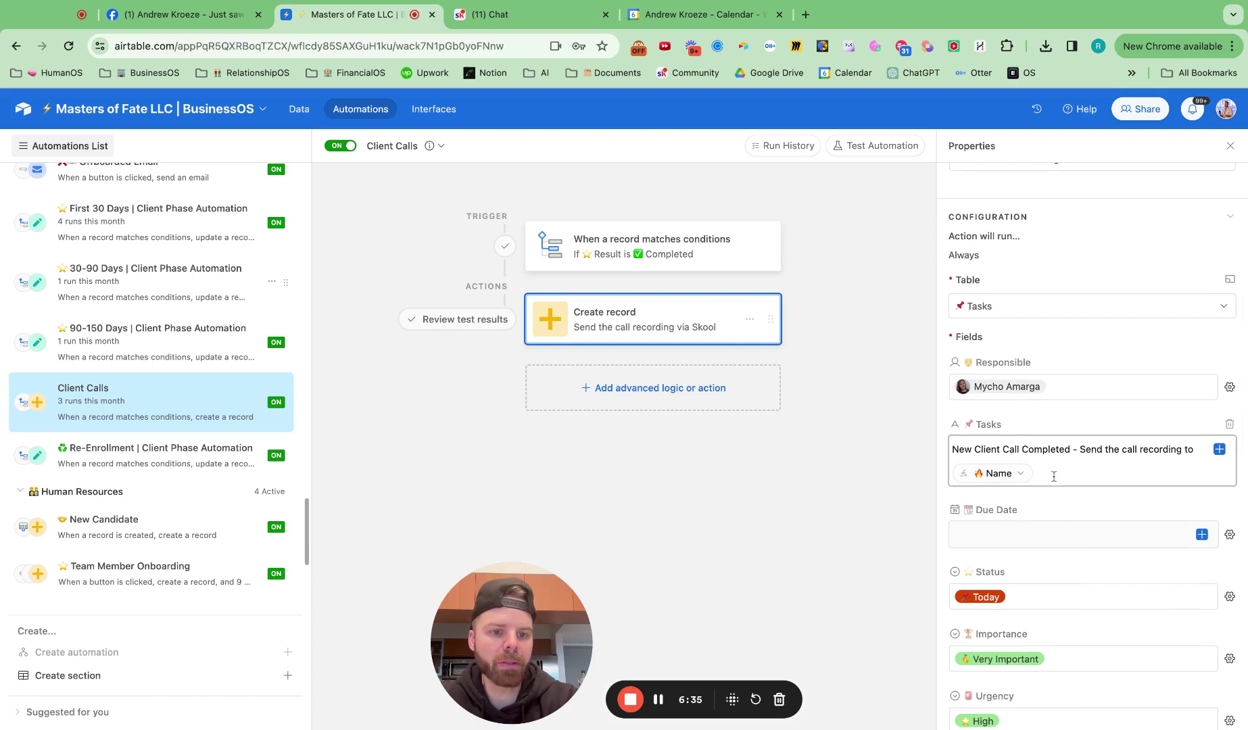
scroll(1053, 477, "down", 3)
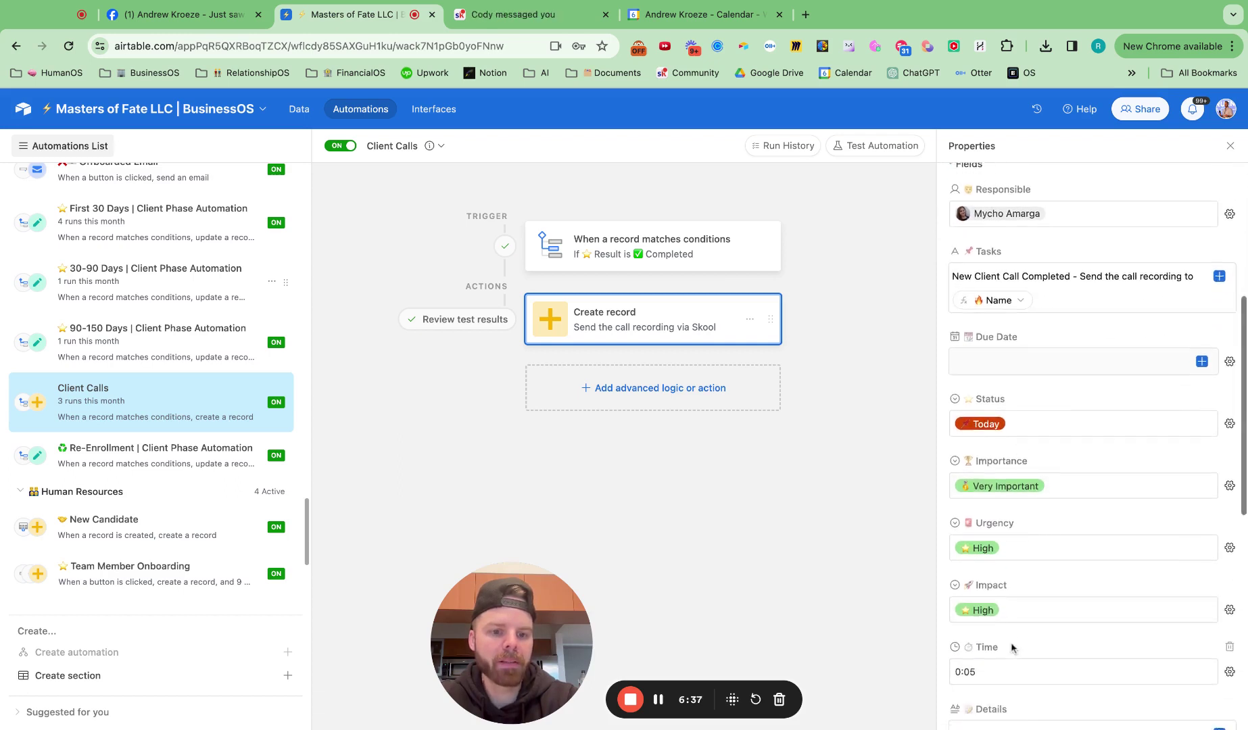
scroll(1012, 648, "down", 1)
scroll(1012, 648, "up", 3)
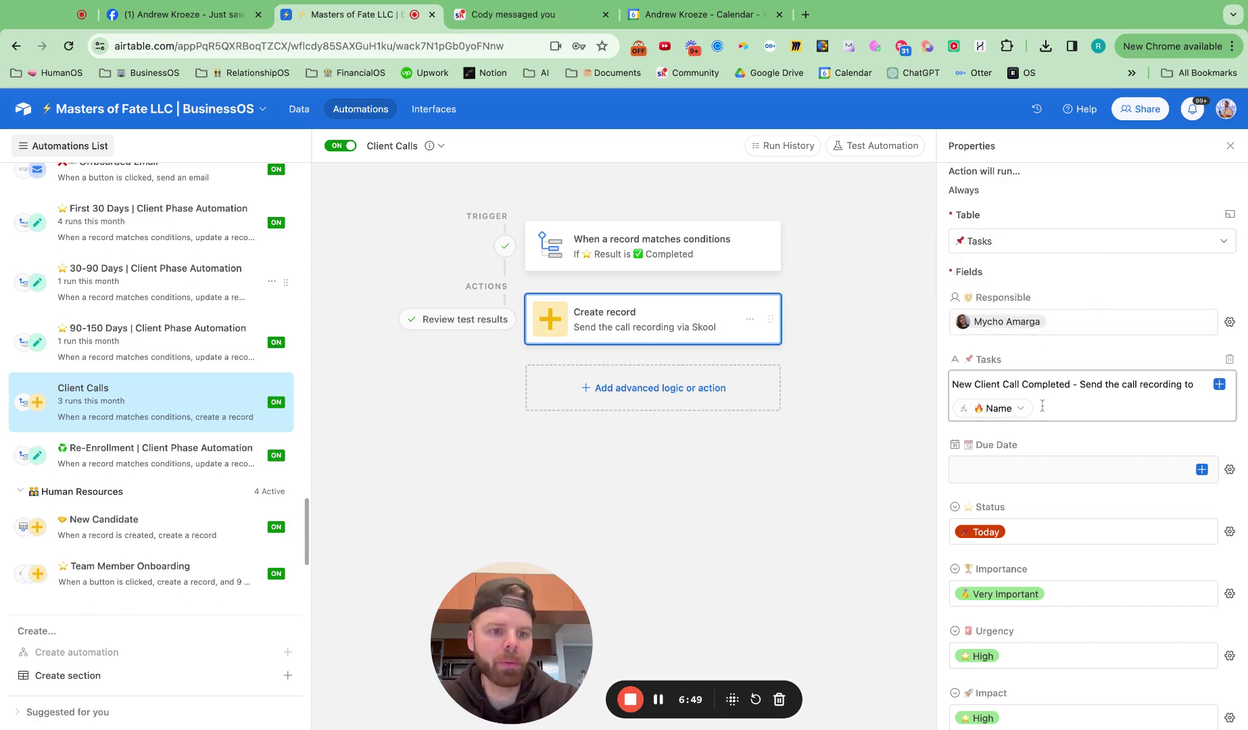
scroll(1041, 406, "down", 5)
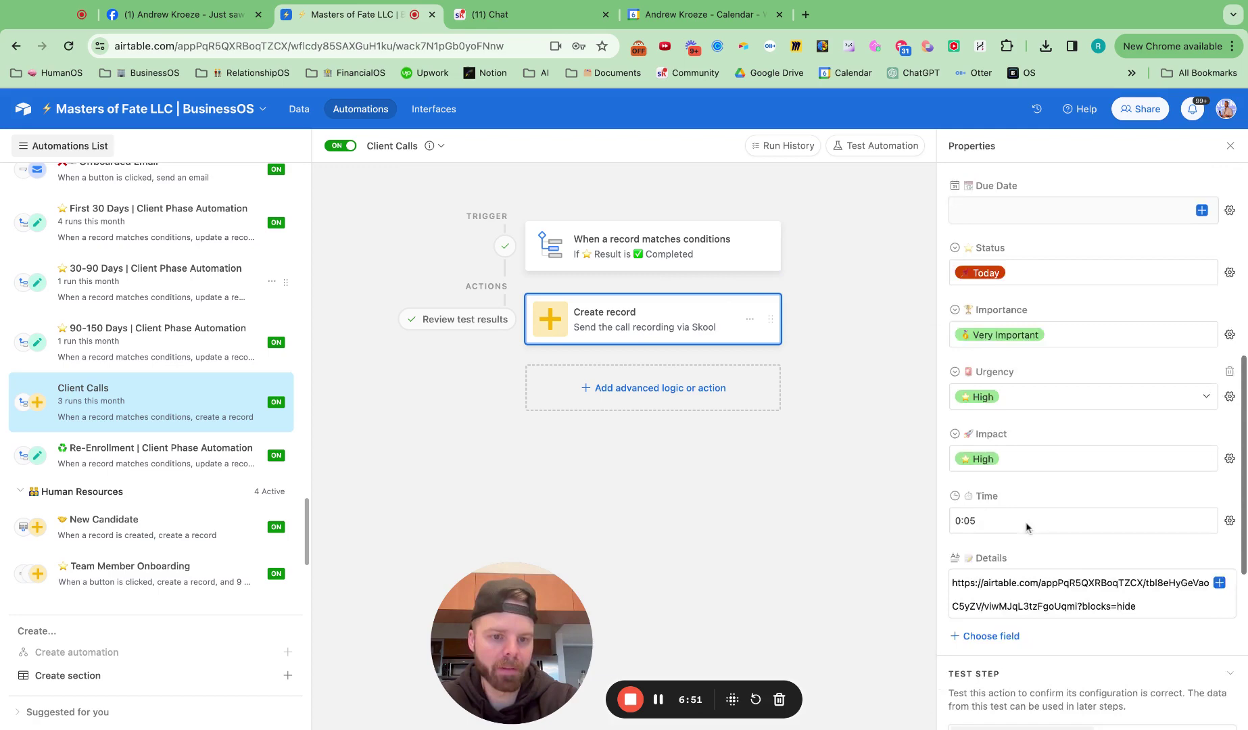
scroll(1026, 528, "down", 1)
scroll(1026, 527, "up", 10)
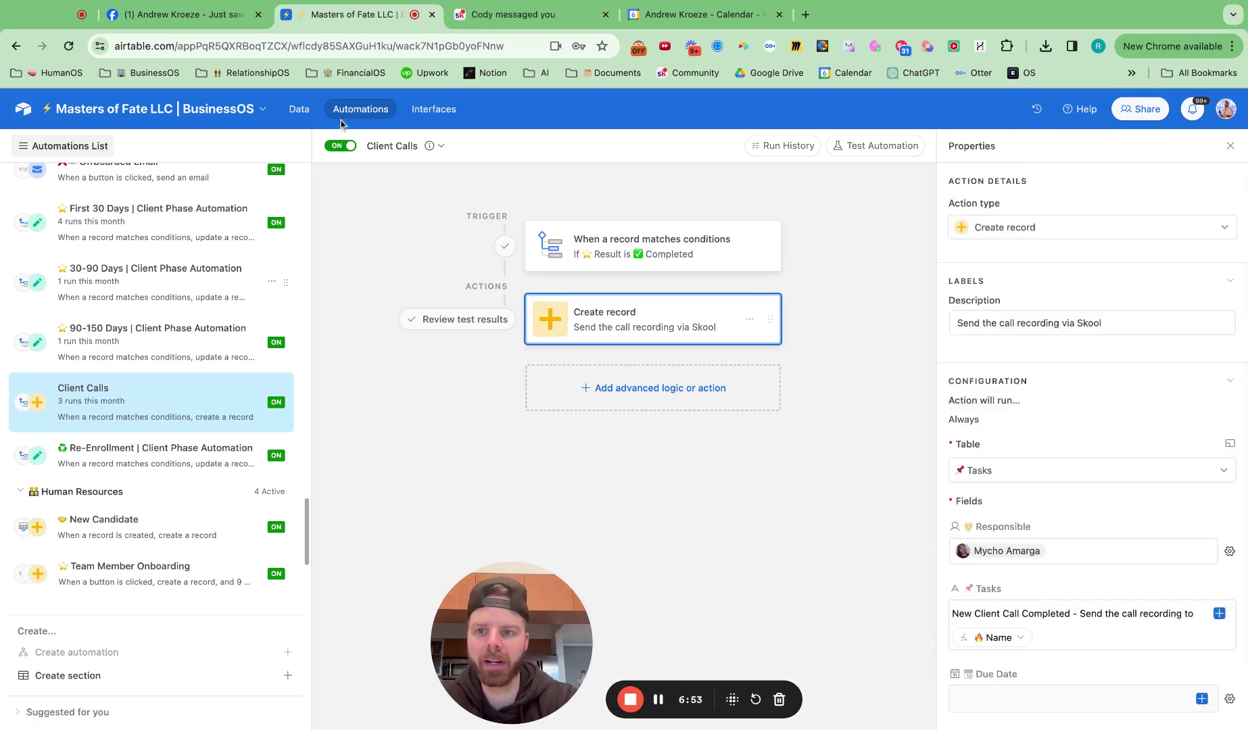
Step: Return to the base's data tables and open the Client Calls table
left_click(299, 109)
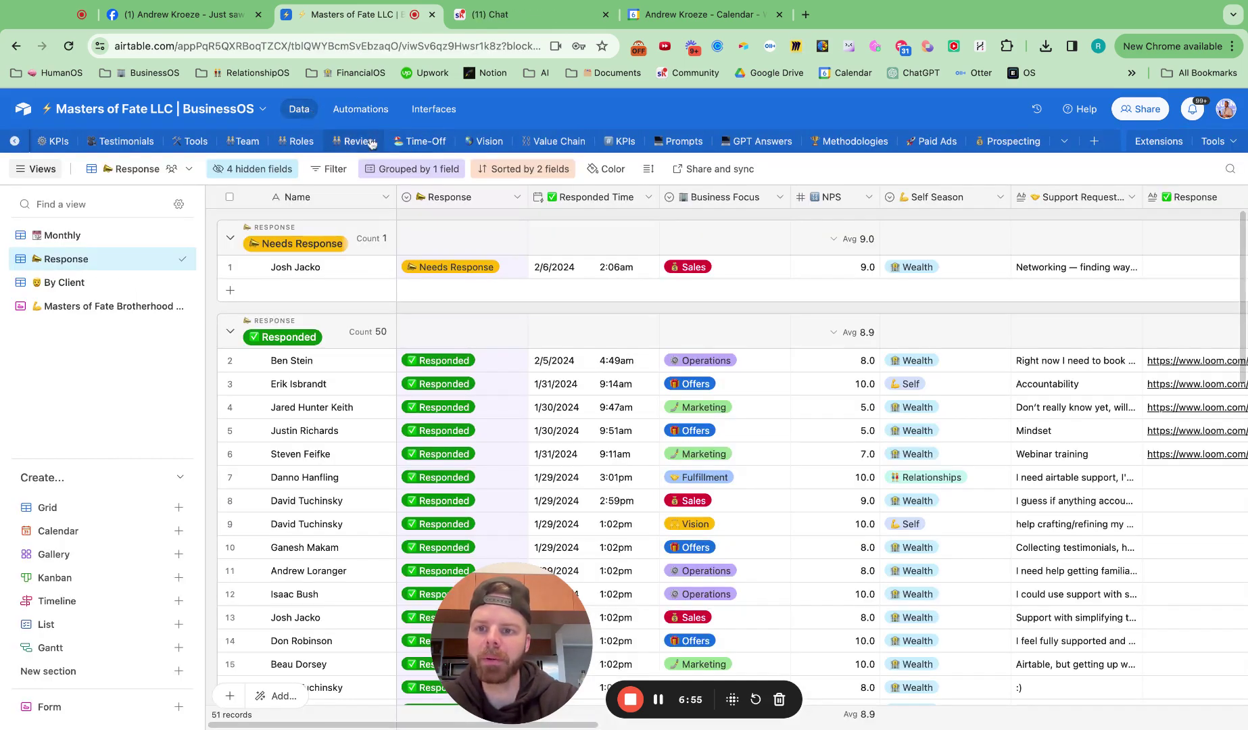
scroll(370, 142, "right", 10)
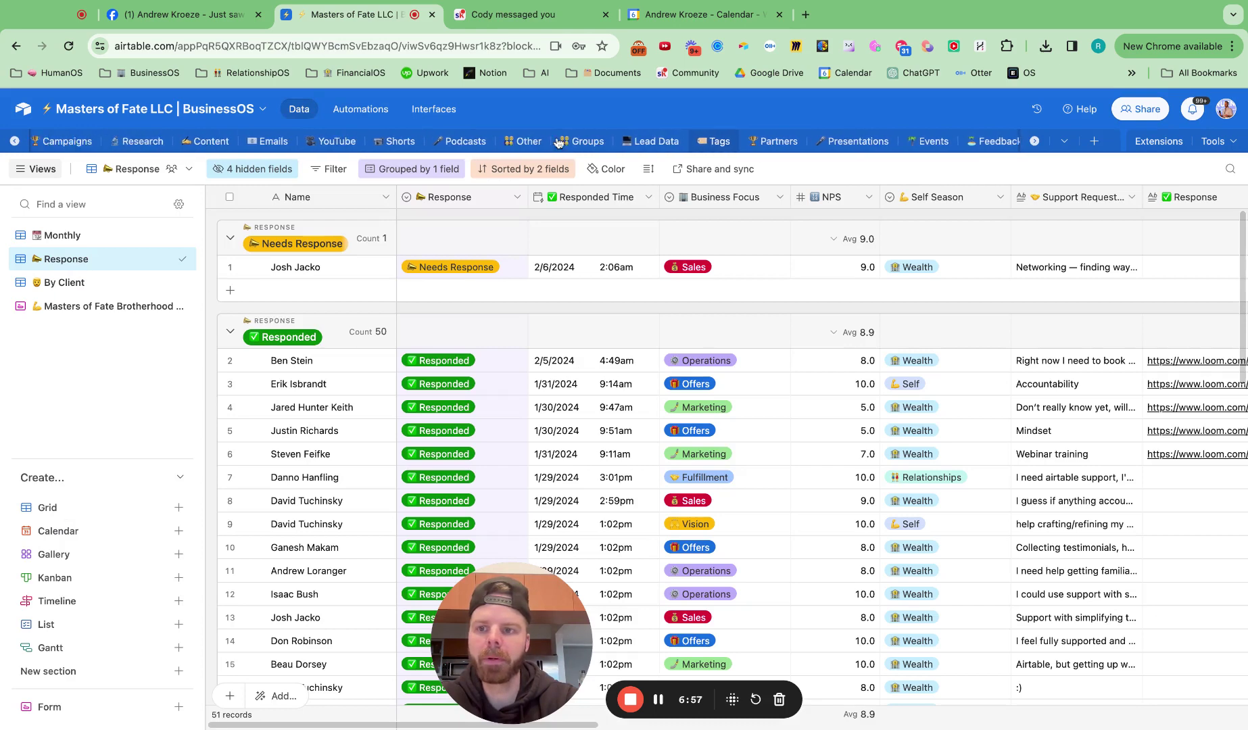
scroll(558, 142, "right", 10)
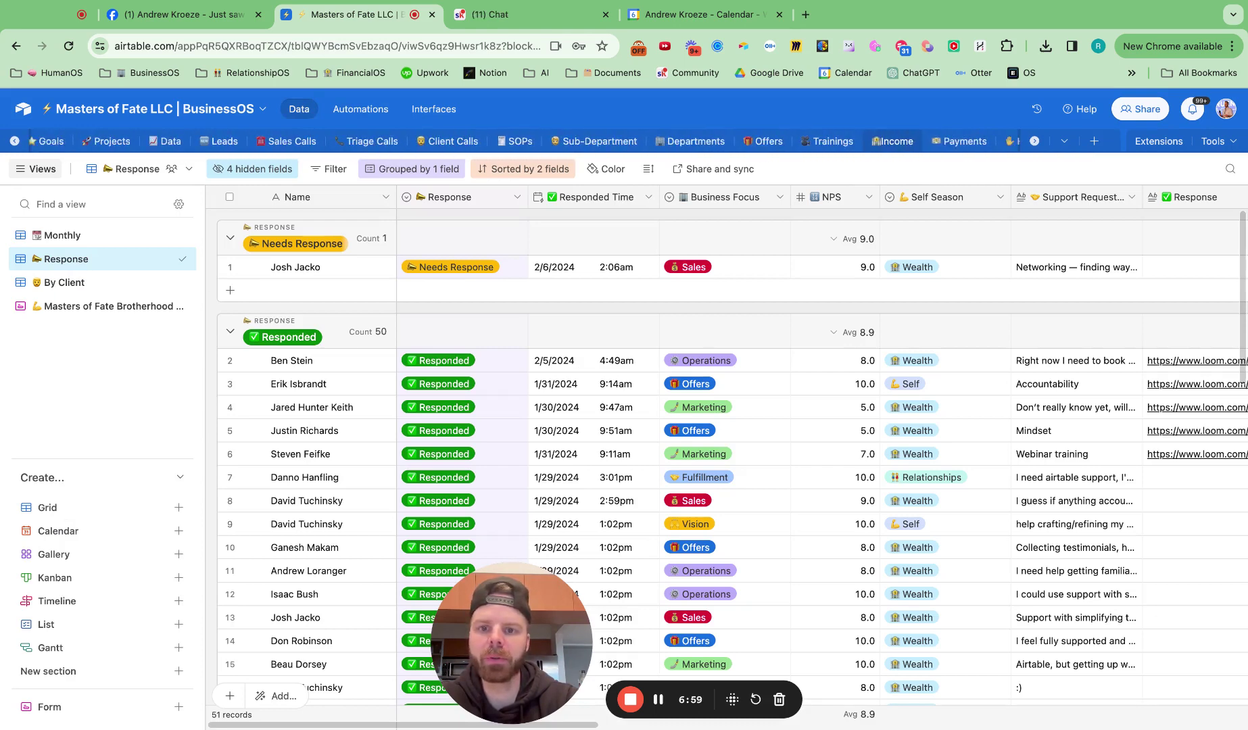
scroll(558, 142, "right", 5)
scroll(558, 142, "left", 10)
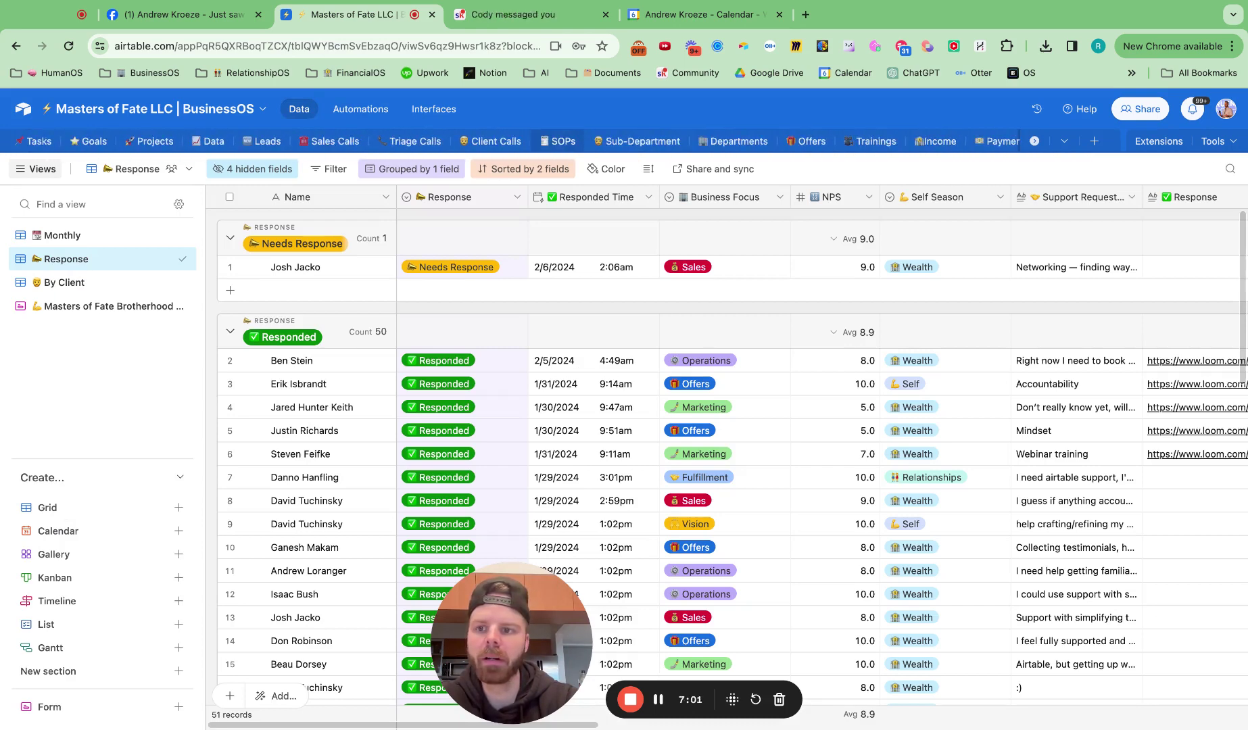
scroll(527, 141, "right", 15)
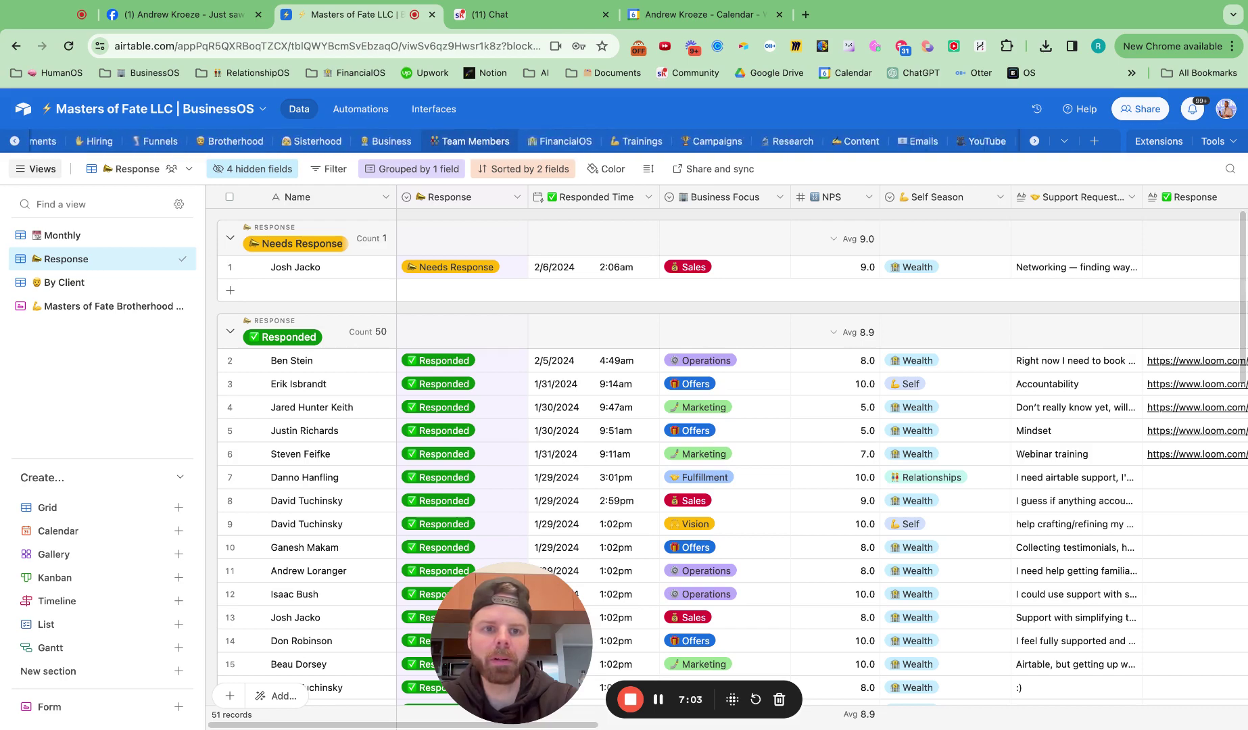
scroll(528, 141, "left", 15)
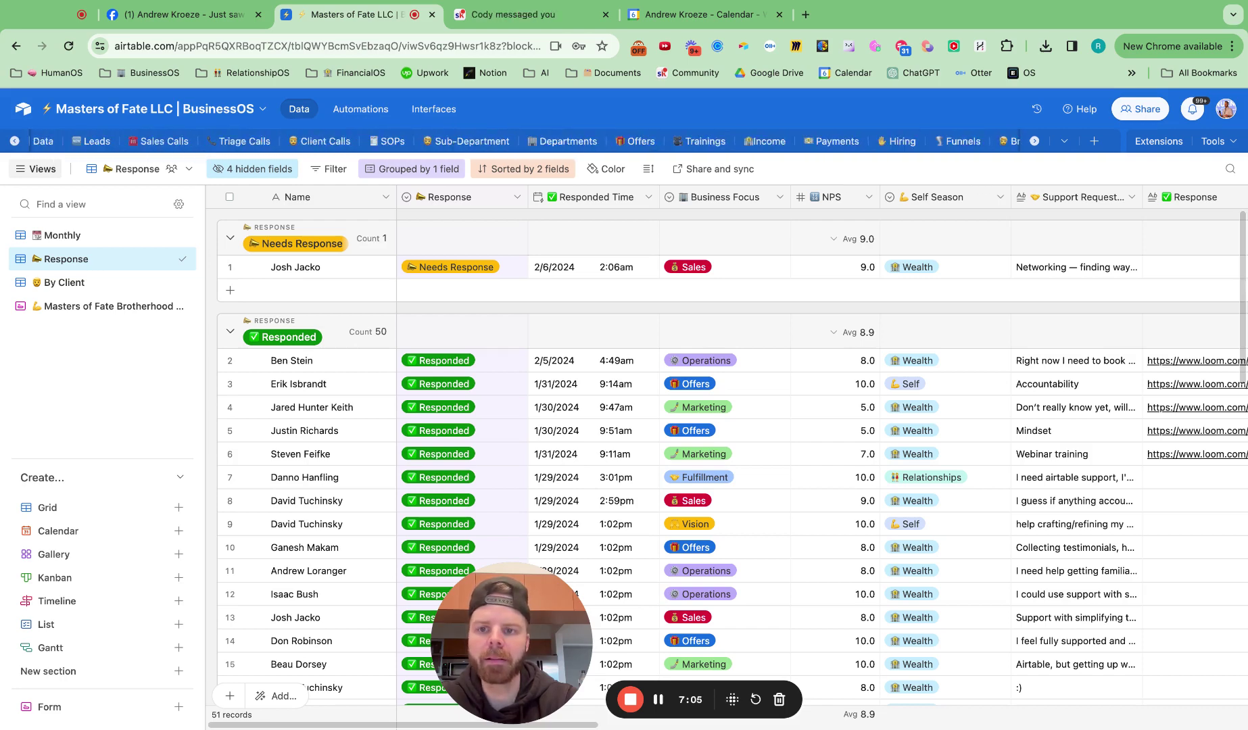
scroll(490, 142, "left", 5)
left_click(490, 141)
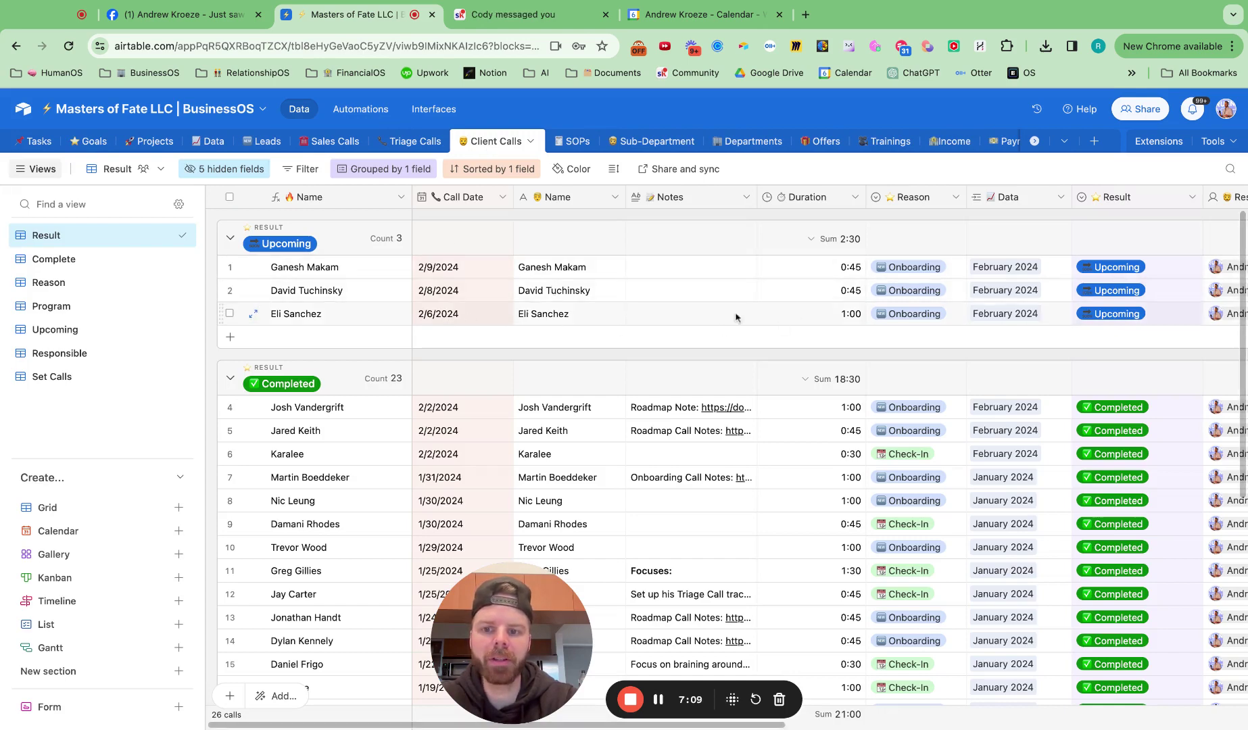
Step: Check a call's Result options, then switch to the Complete view of 23 completed calls
left_click(1126, 314)
left_click(1127, 313)
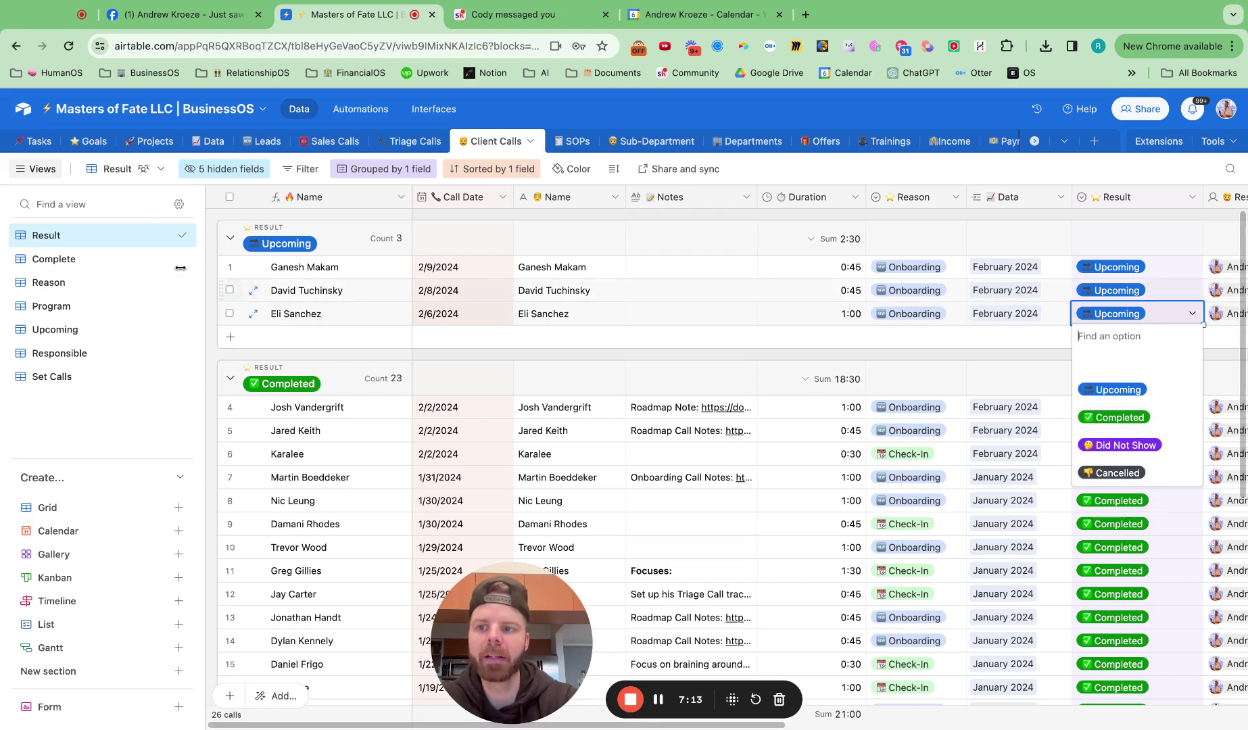
left_click(102, 259)
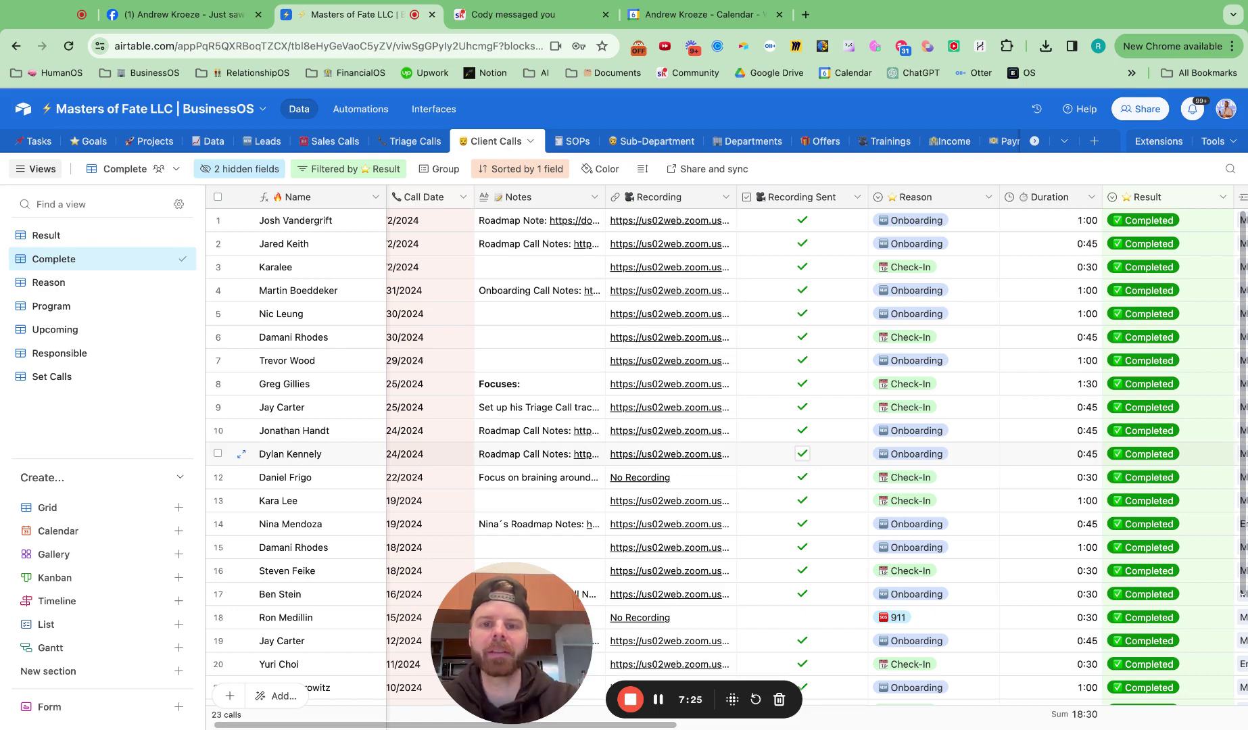
scroll(605, 330, "left", 2)
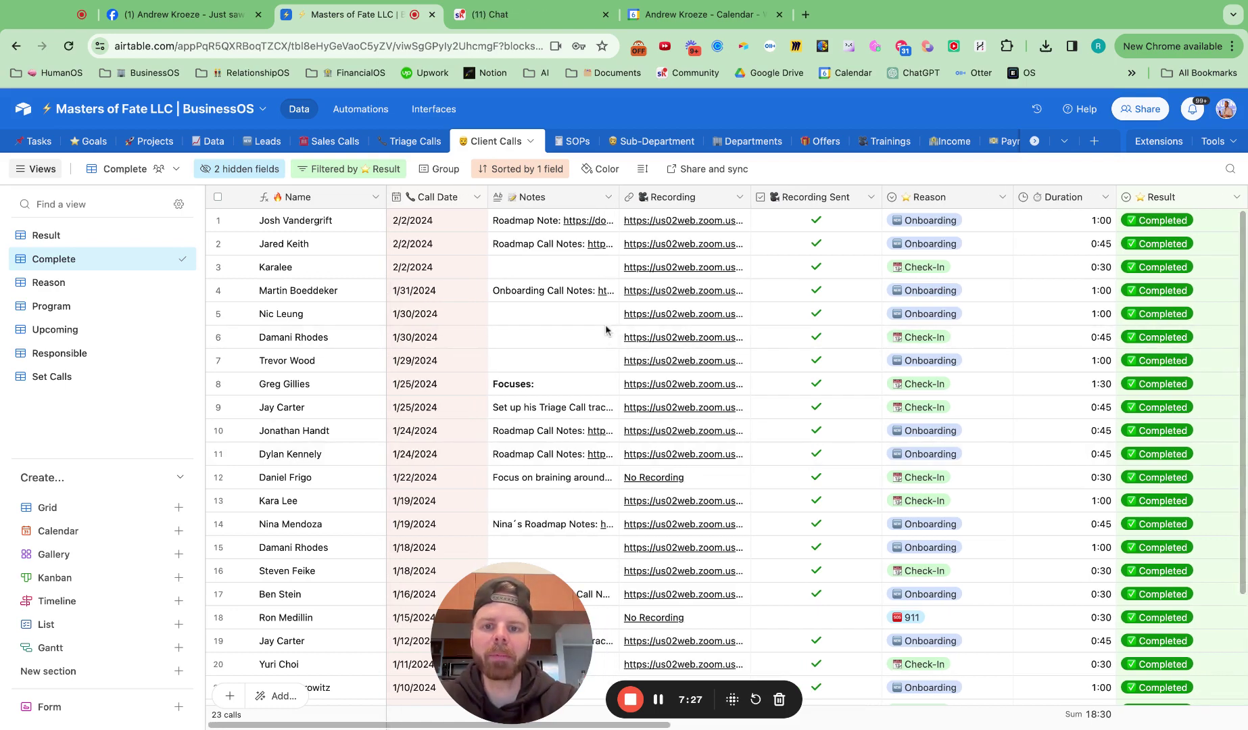
Step: Browse the Web Clipper's list of clip targets
left_click(741, 46)
scroll(1061, 318, "down", 2)
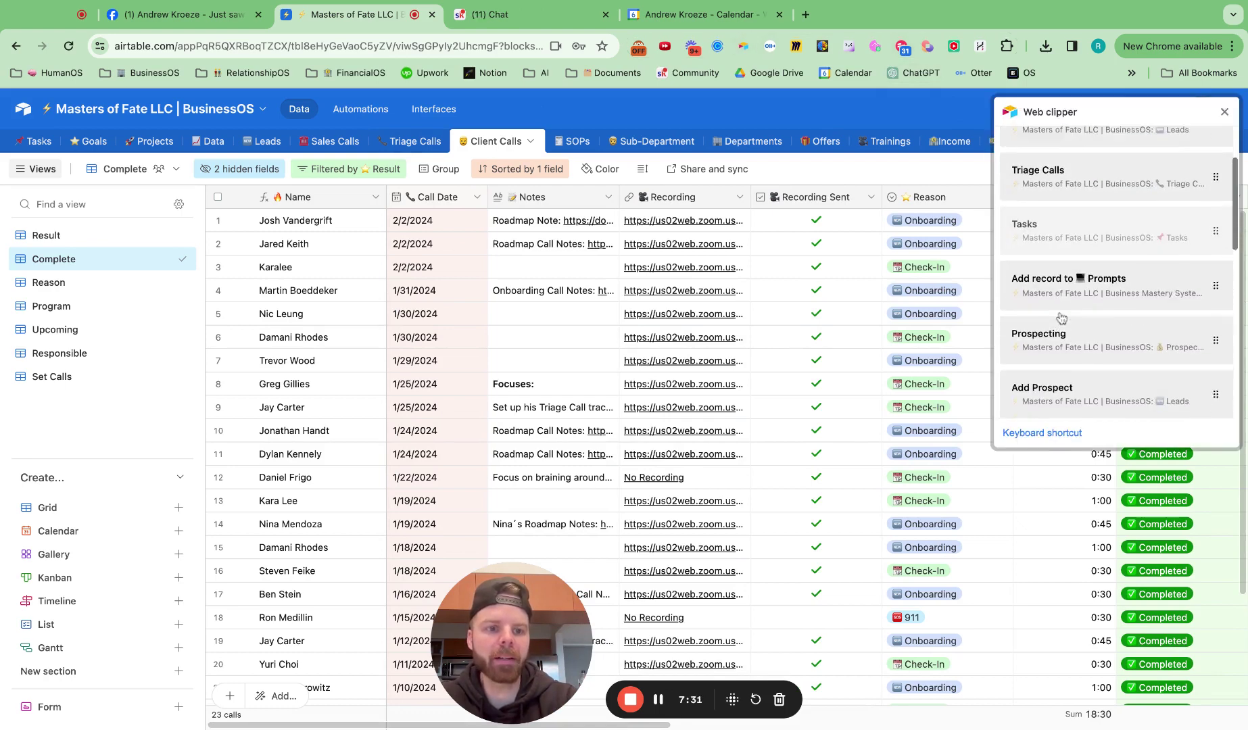
scroll(1060, 317, "down", 6)
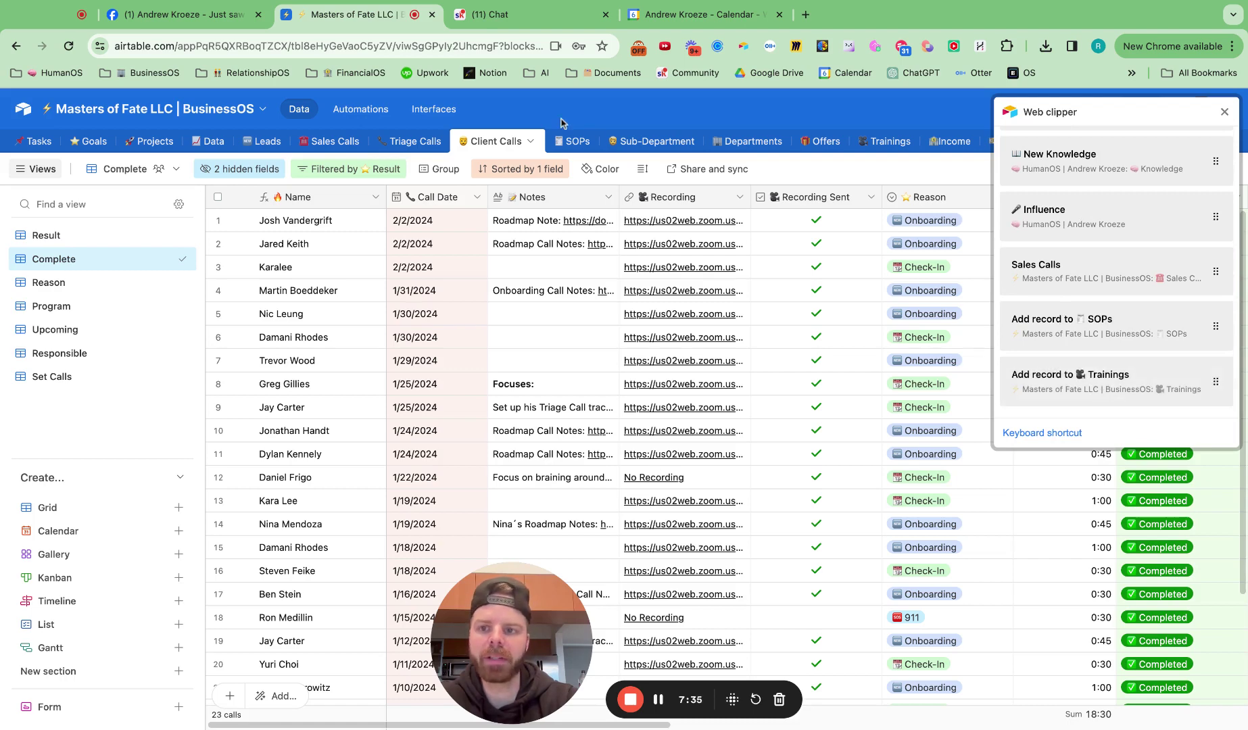
Step: Glance at the Trainings and Tasks tables, then return to the Automations page
left_click(875, 140)
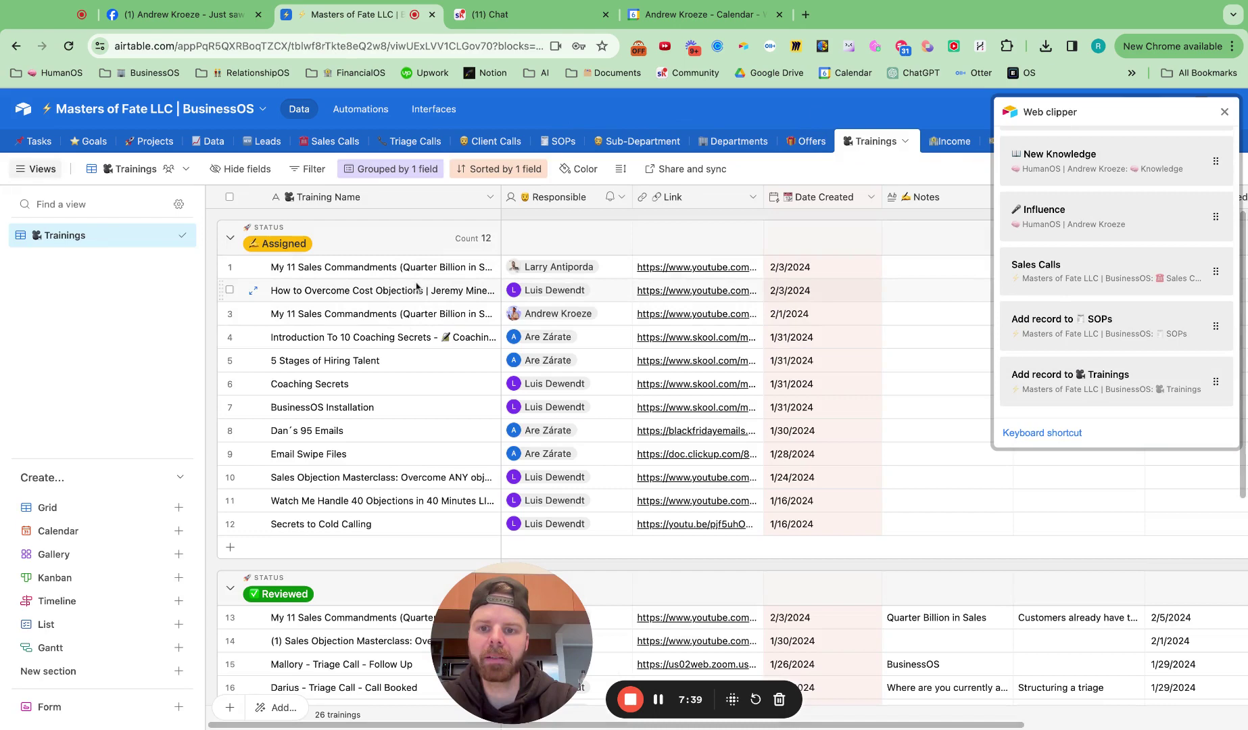
left_click(39, 142)
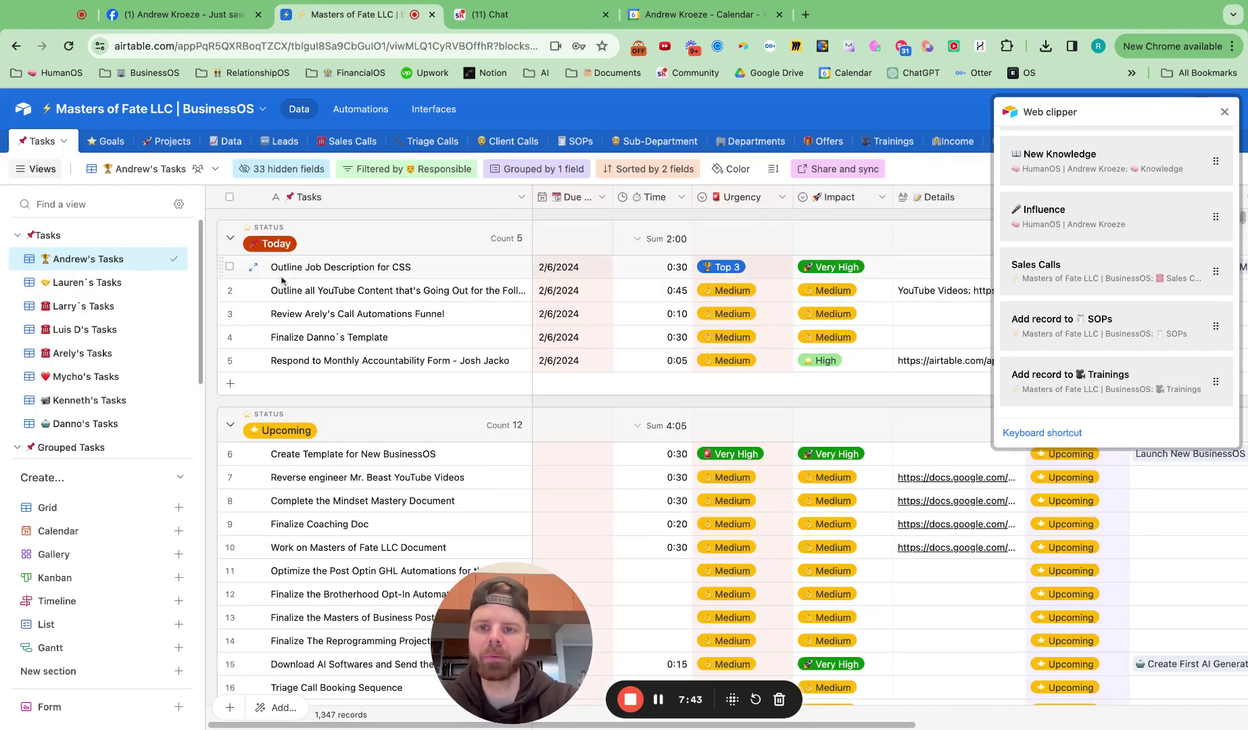
left_click(373, 120)
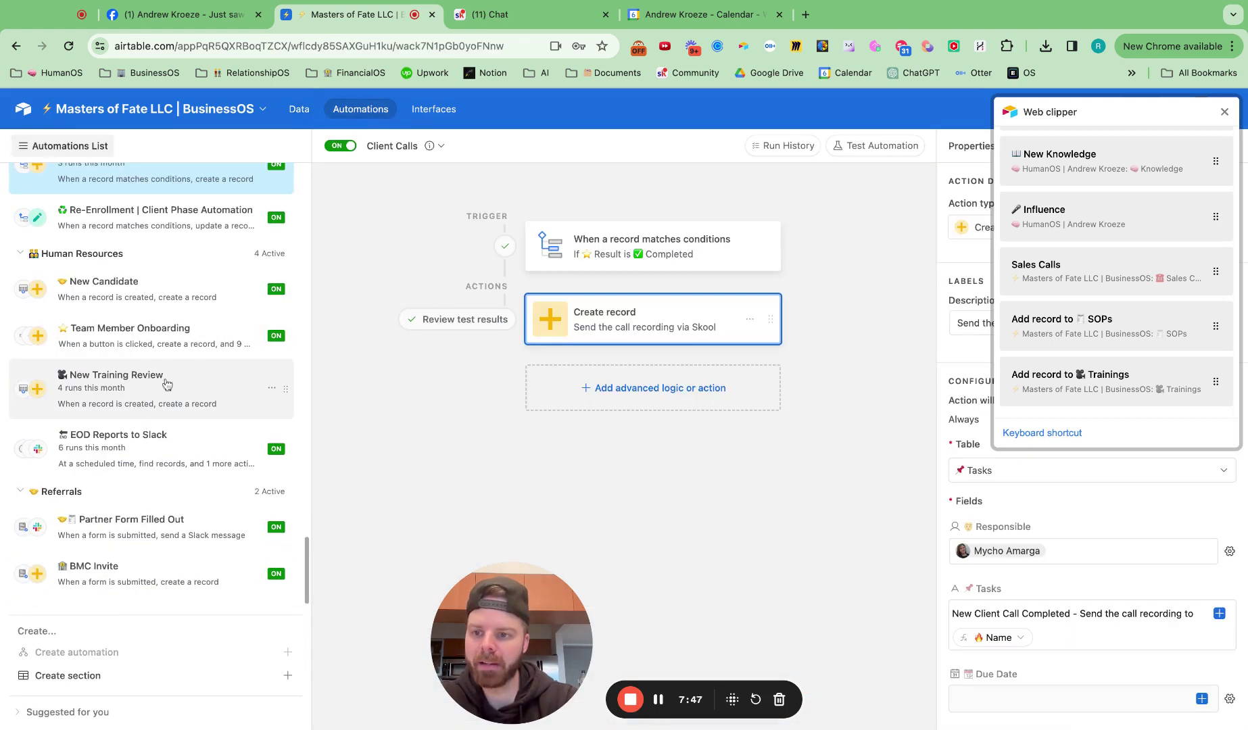
Step: Open New Training Review, close the Web Clipper, and check its new-Trainings-record trigger
left_click(167, 384)
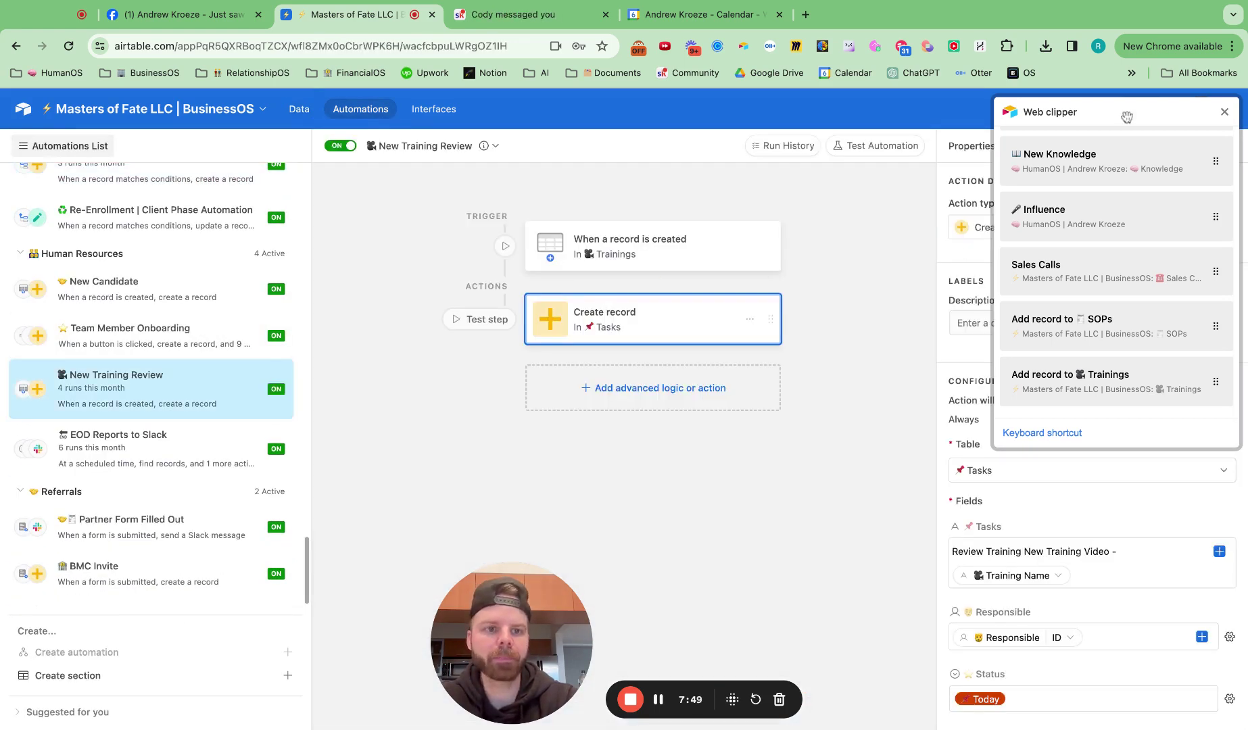
left_click(1224, 112)
left_click(688, 269)
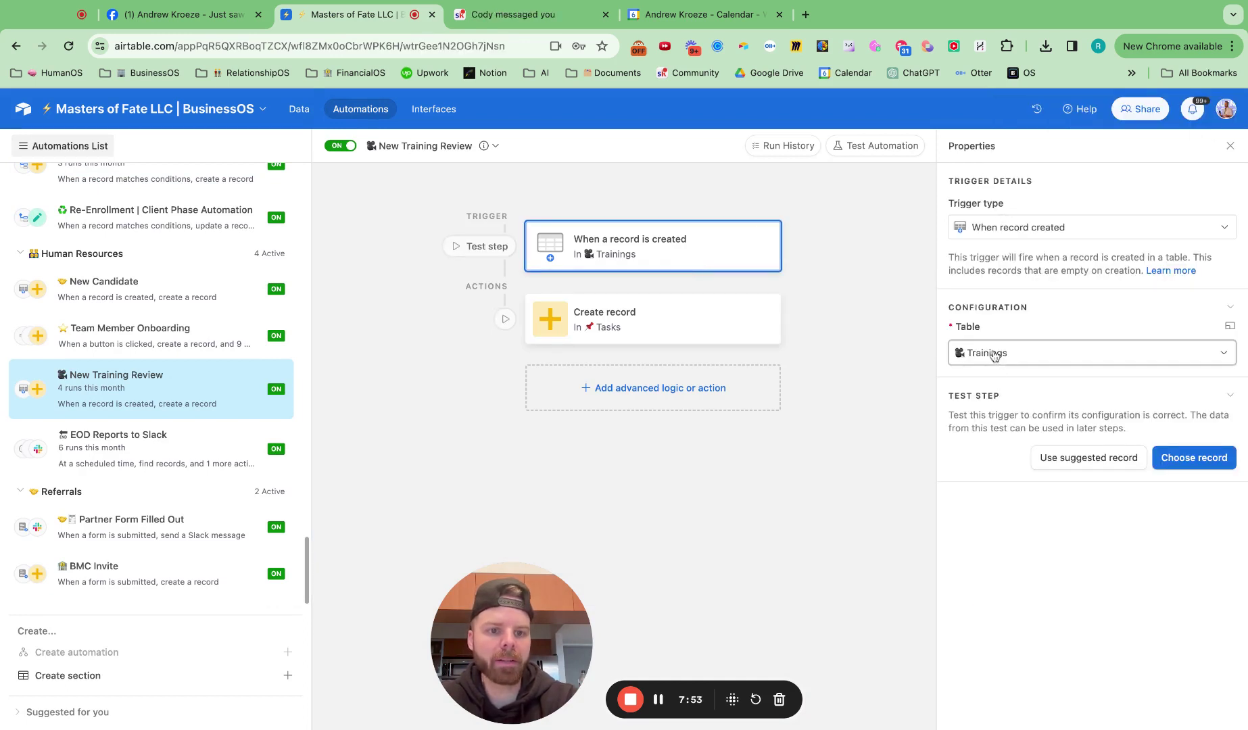
Step: Review the Tasks record it creates to review the training video, due on its creation date
left_click(698, 319)
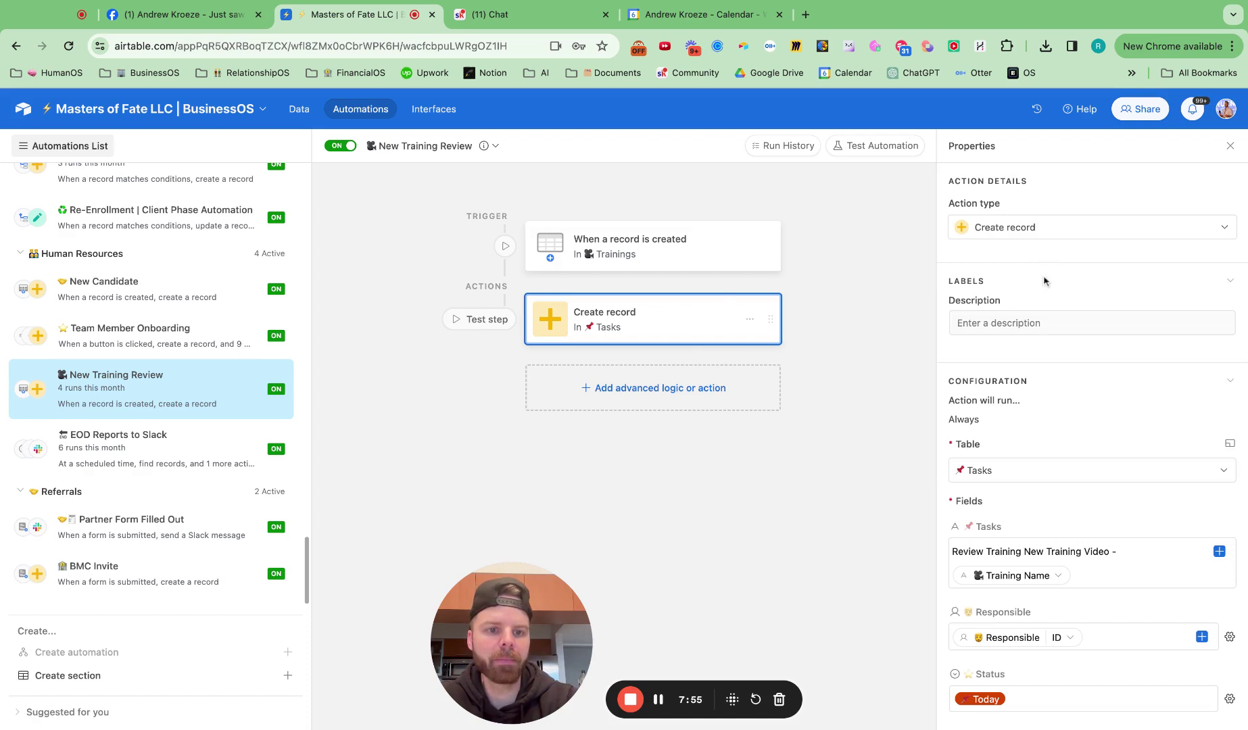
scroll(1042, 280, "down", 6)
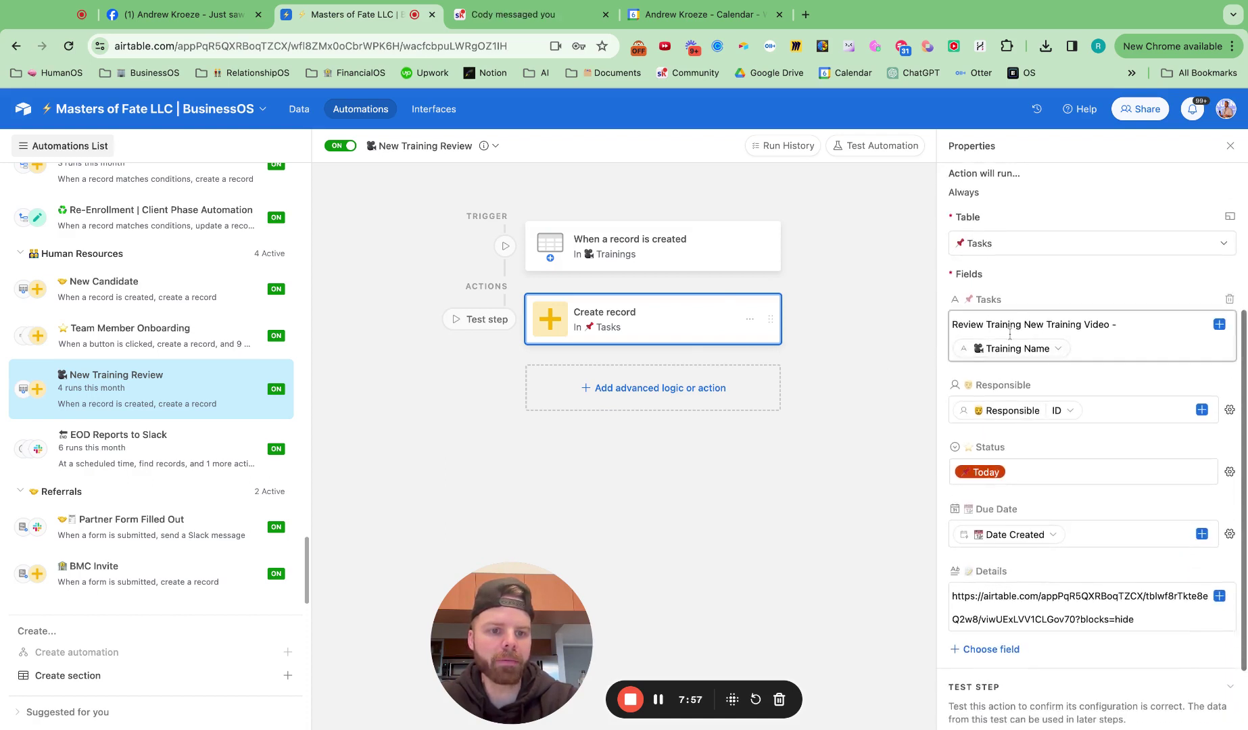
scroll(1053, 341, "down", 3)
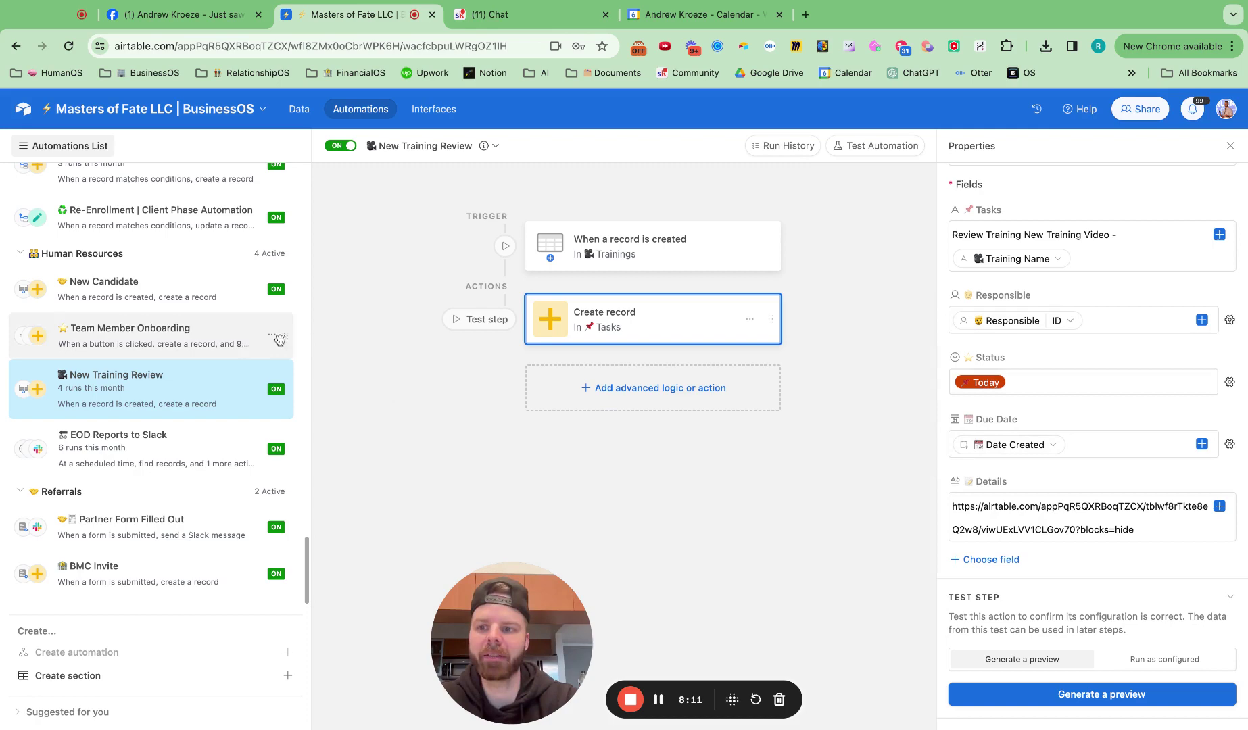
scroll(229, 379, "up", 5)
scroll(228, 379, "up", 5)
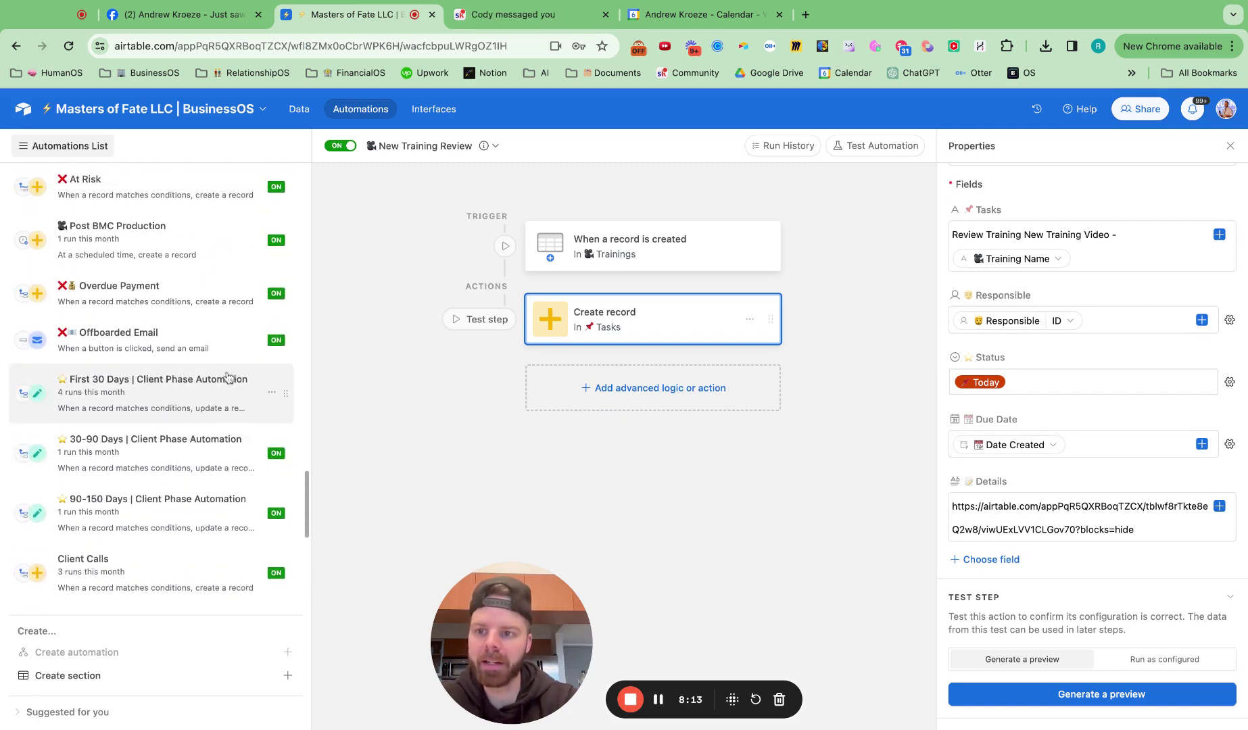
Step: Inspect the At Risk automation: Progress turning At Risk creates a Very Important Today task to book a call
left_click(175, 401)
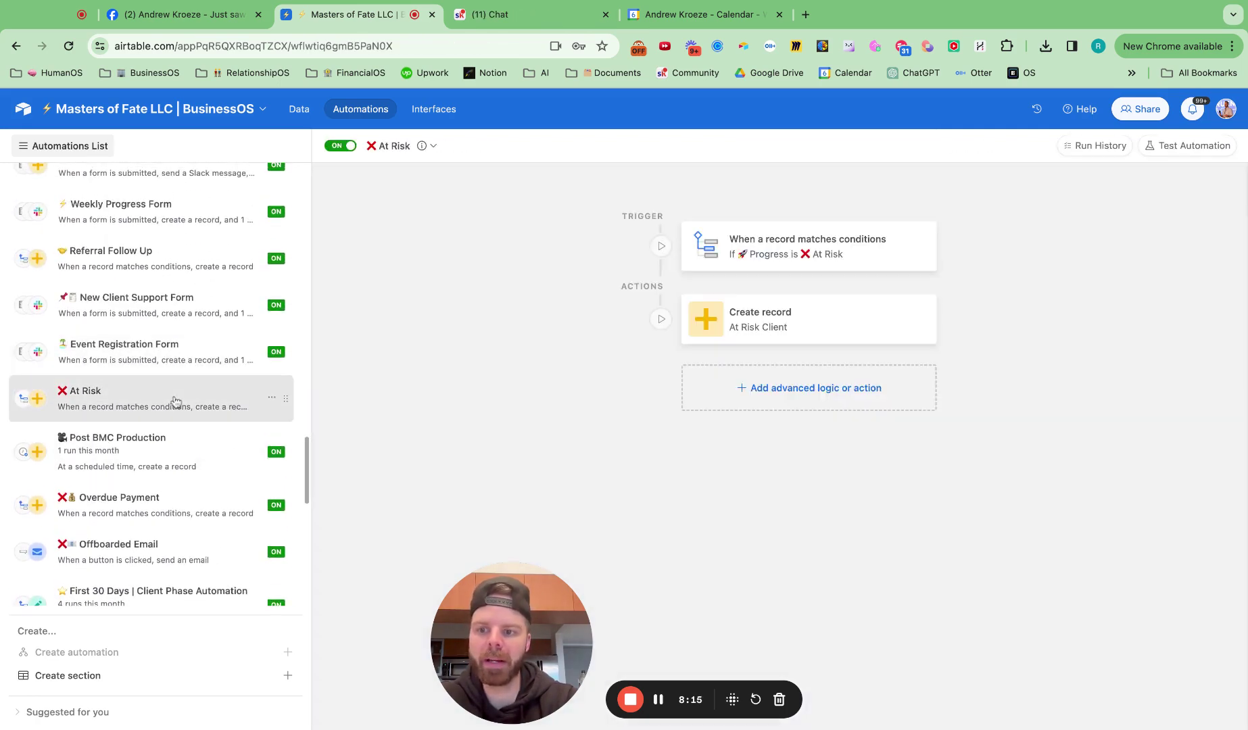
left_click(787, 250)
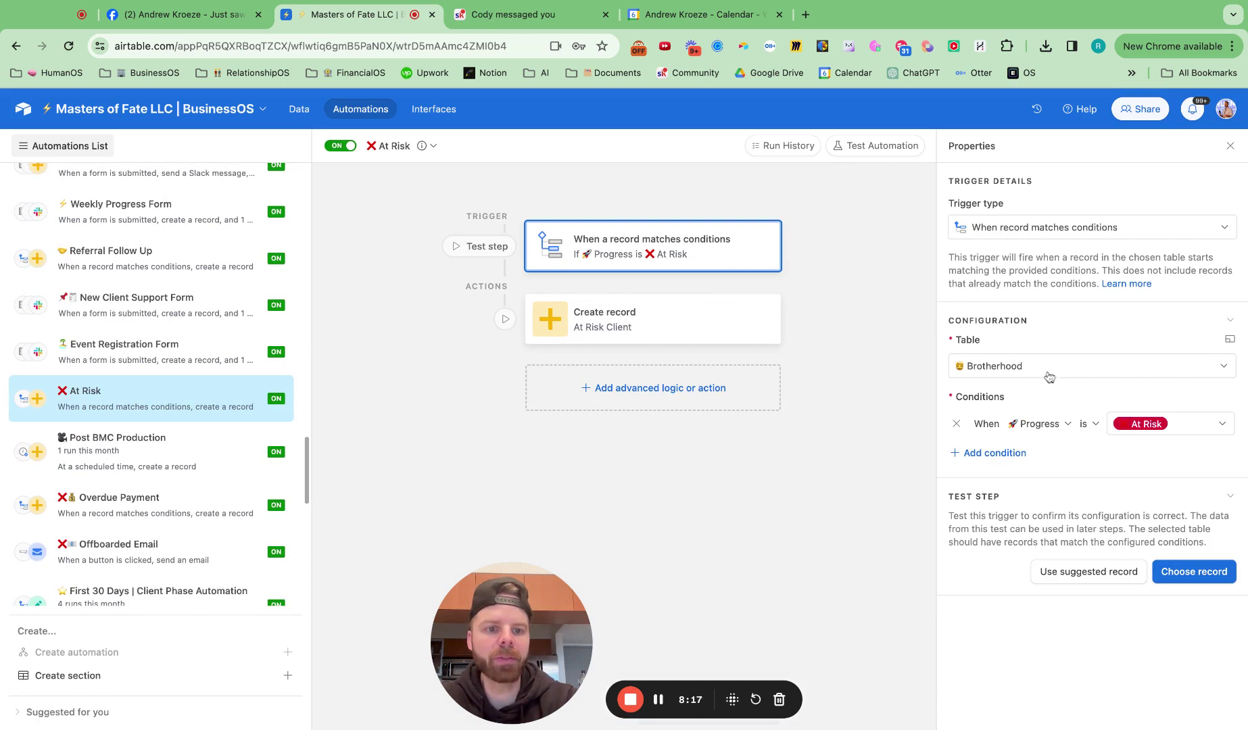
left_click(659, 320)
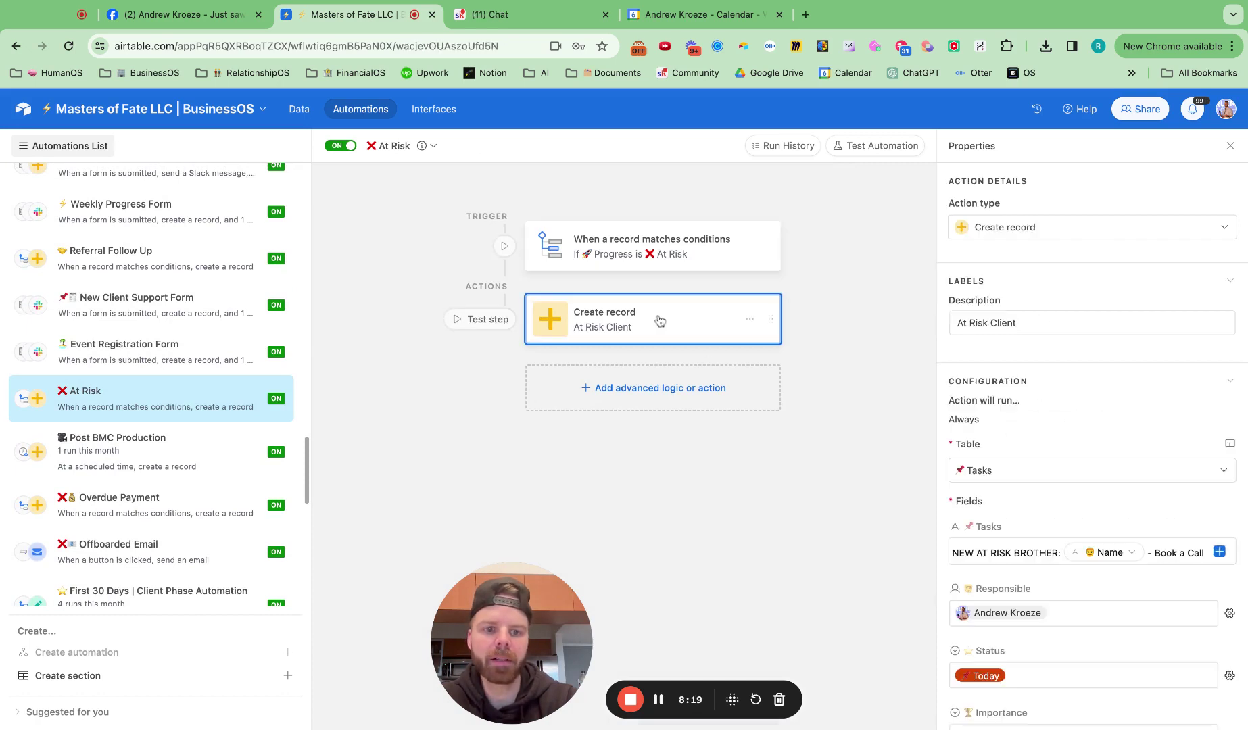
scroll(1058, 398, "down", 5)
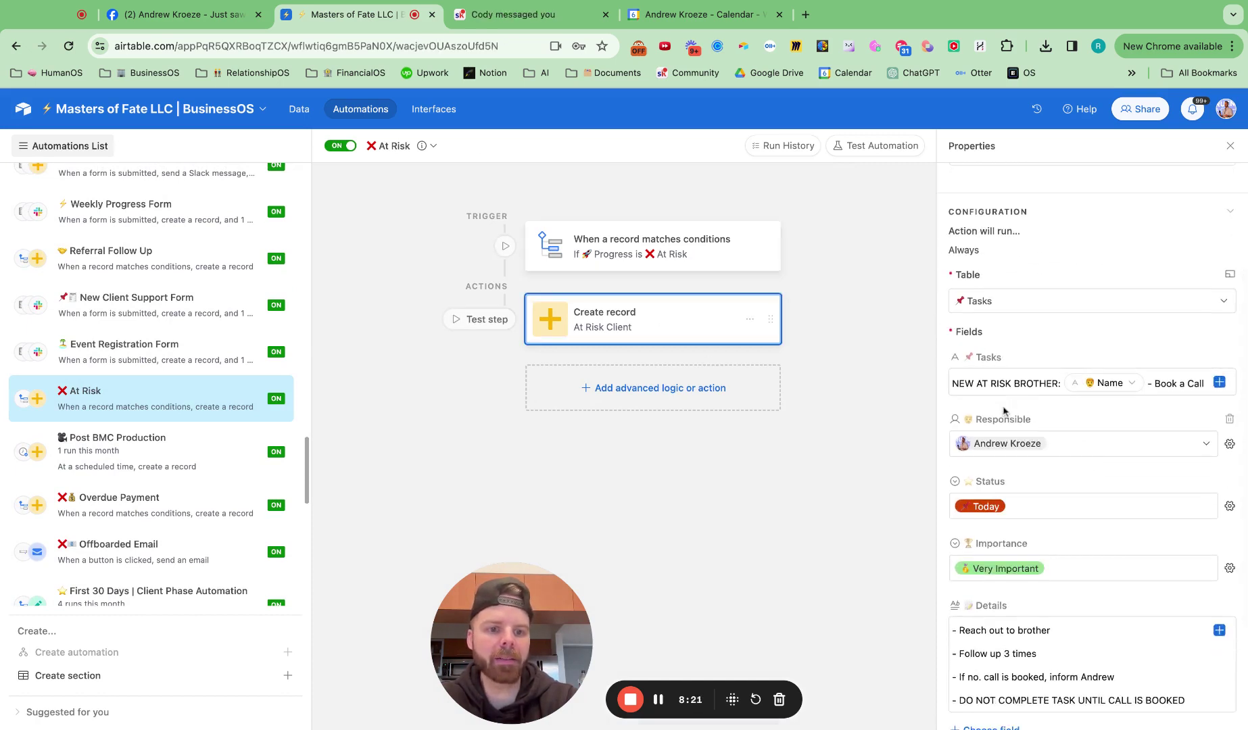
scroll(1088, 389, "down", 3)
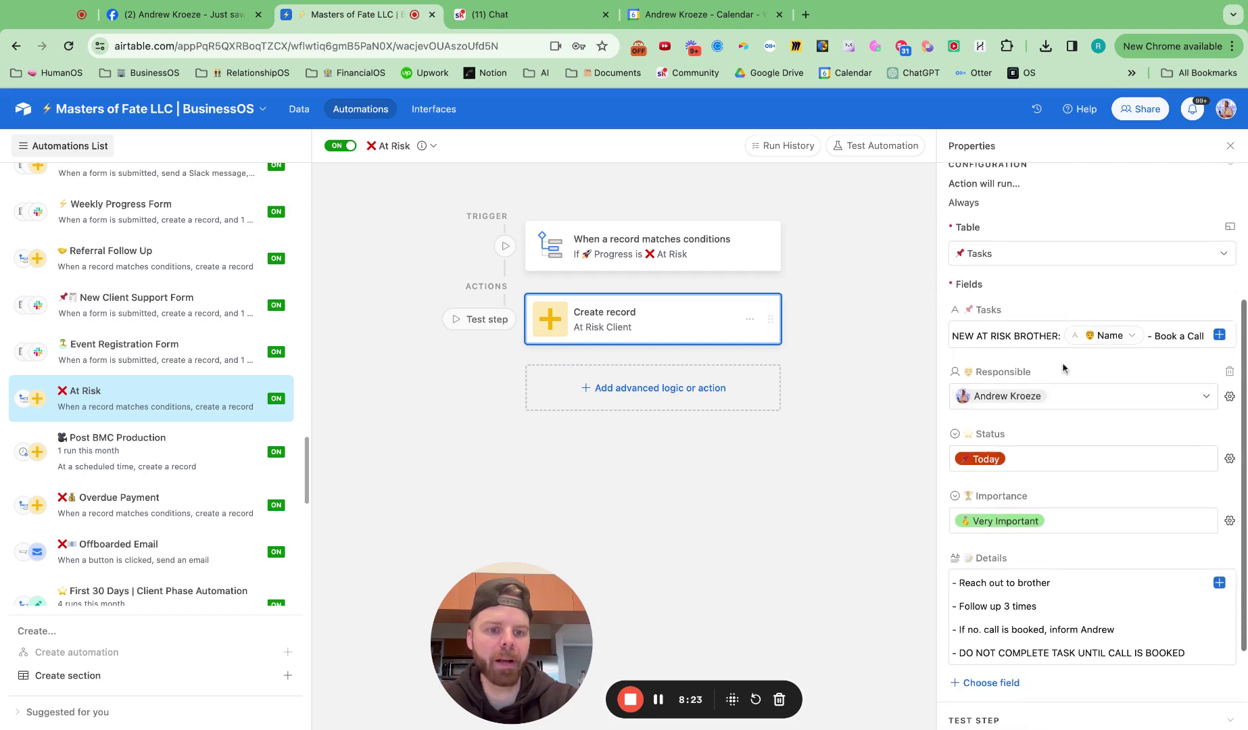
scroll(1036, 517, "down", 1)
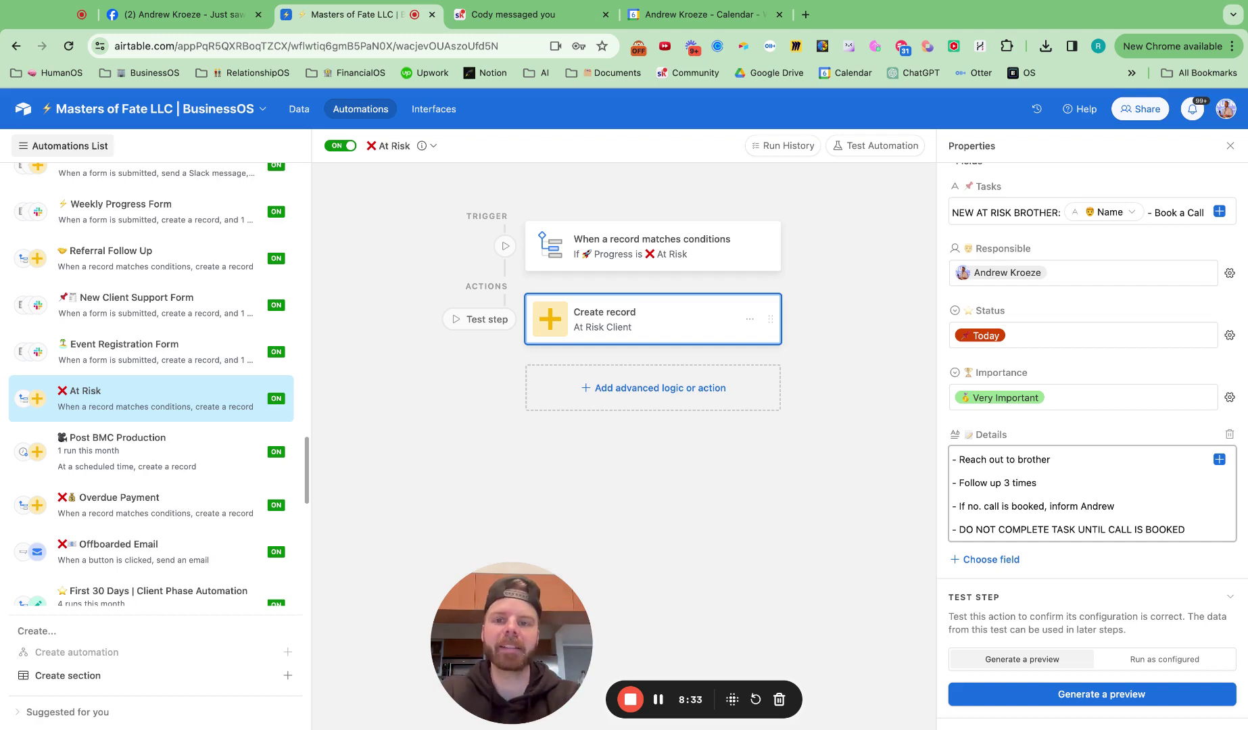
left_click(630, 185)
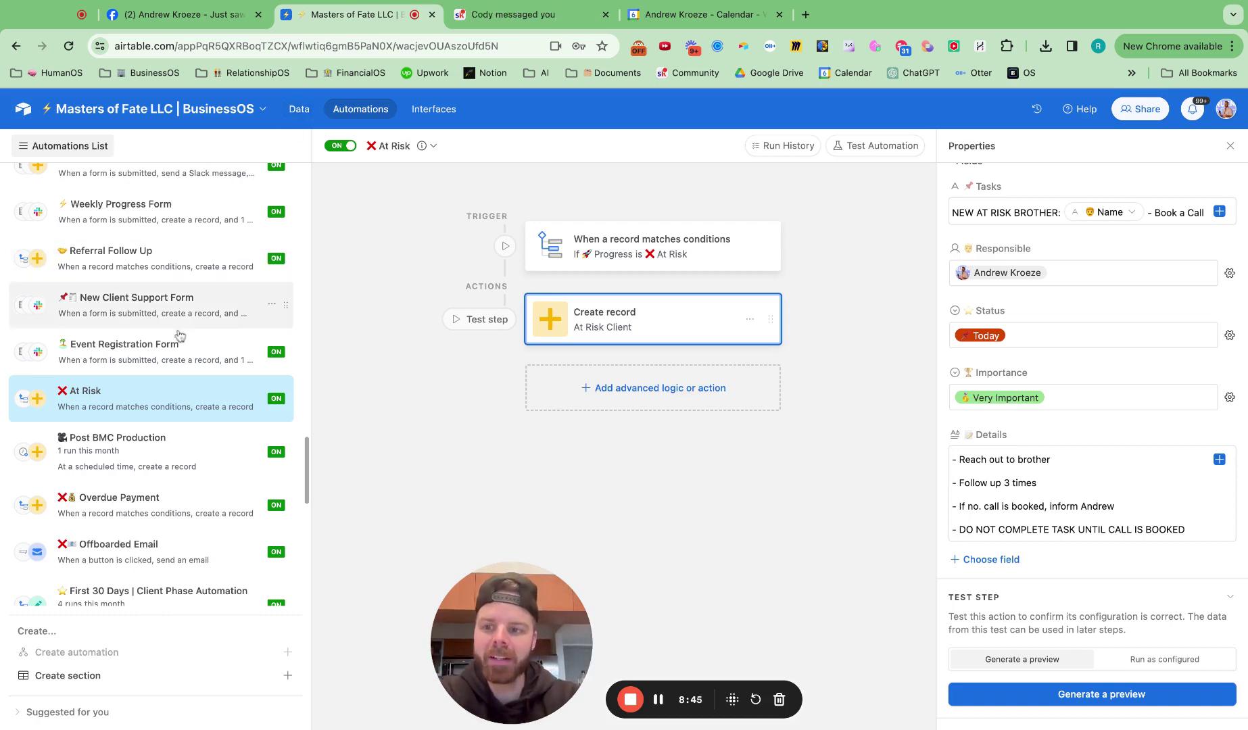
scroll(183, 346, "up", 10)
scroll(183, 346, "up", 15)
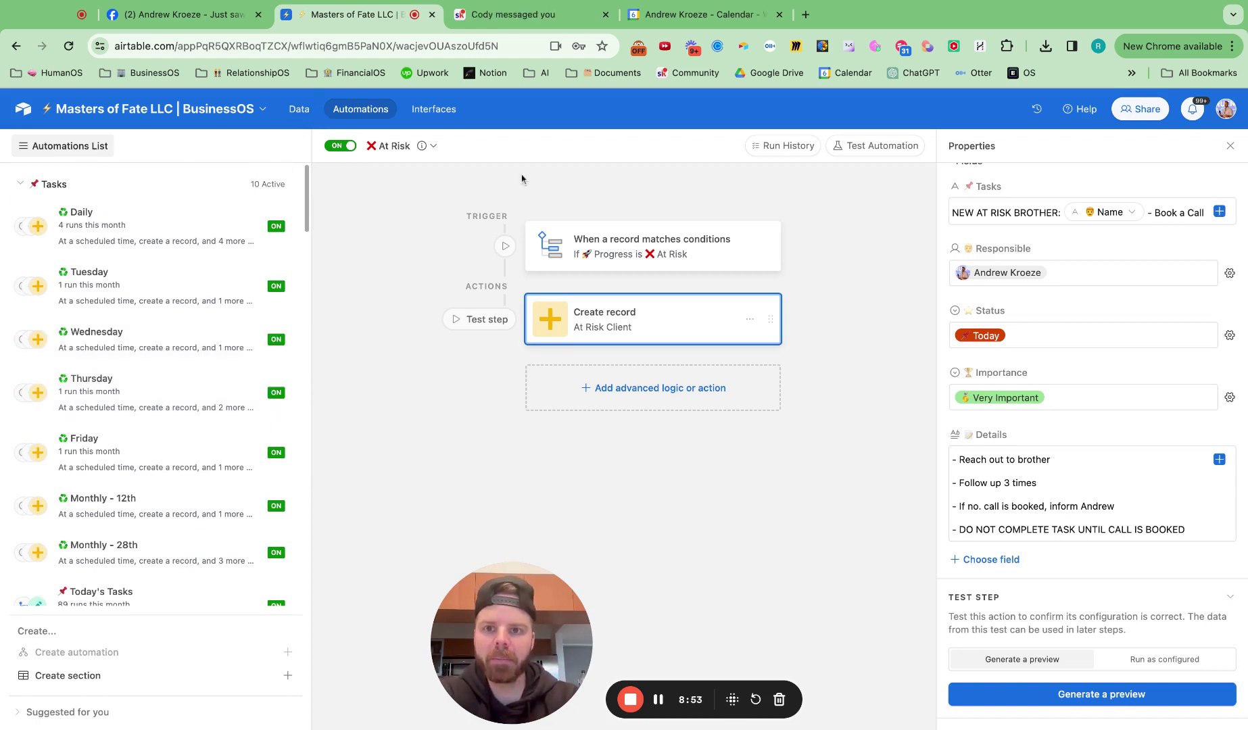
Step: From the Skool page, start a Web Clipper Add Task record: 'Respond to all the cooments on the Where are you from post in Skool?'
left_click(549, 15)
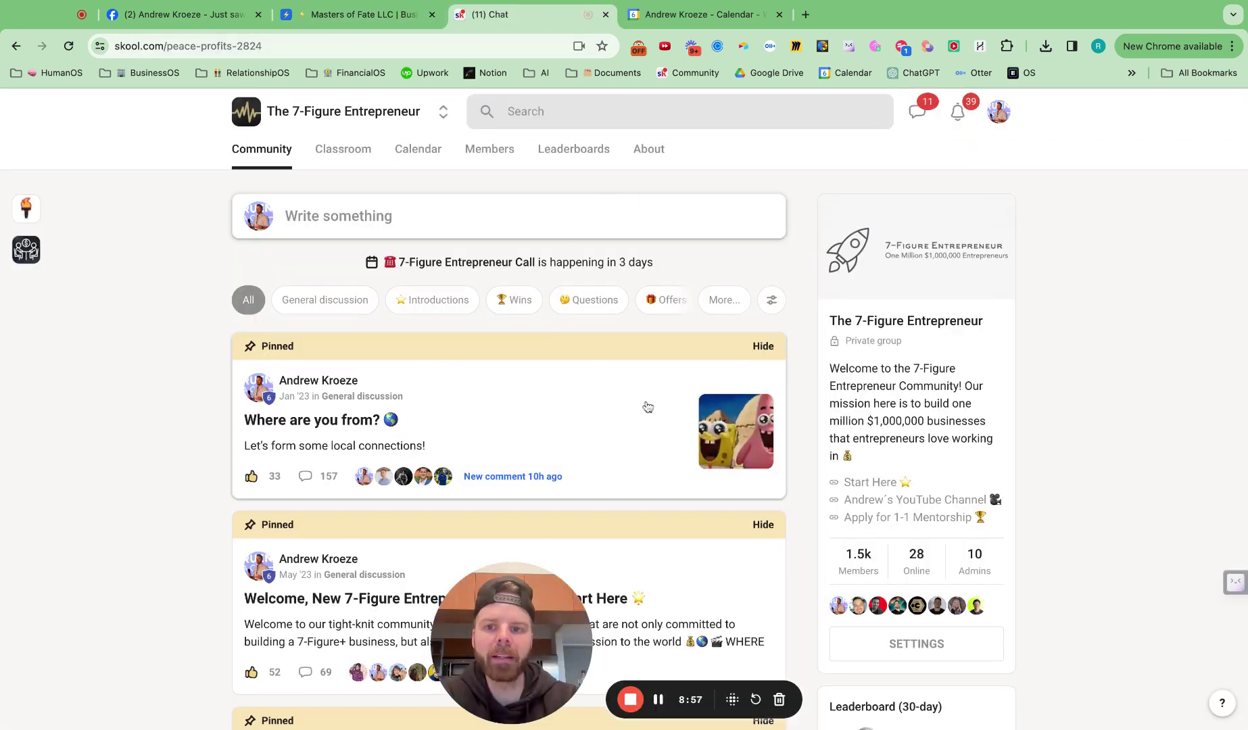
left_click(743, 45)
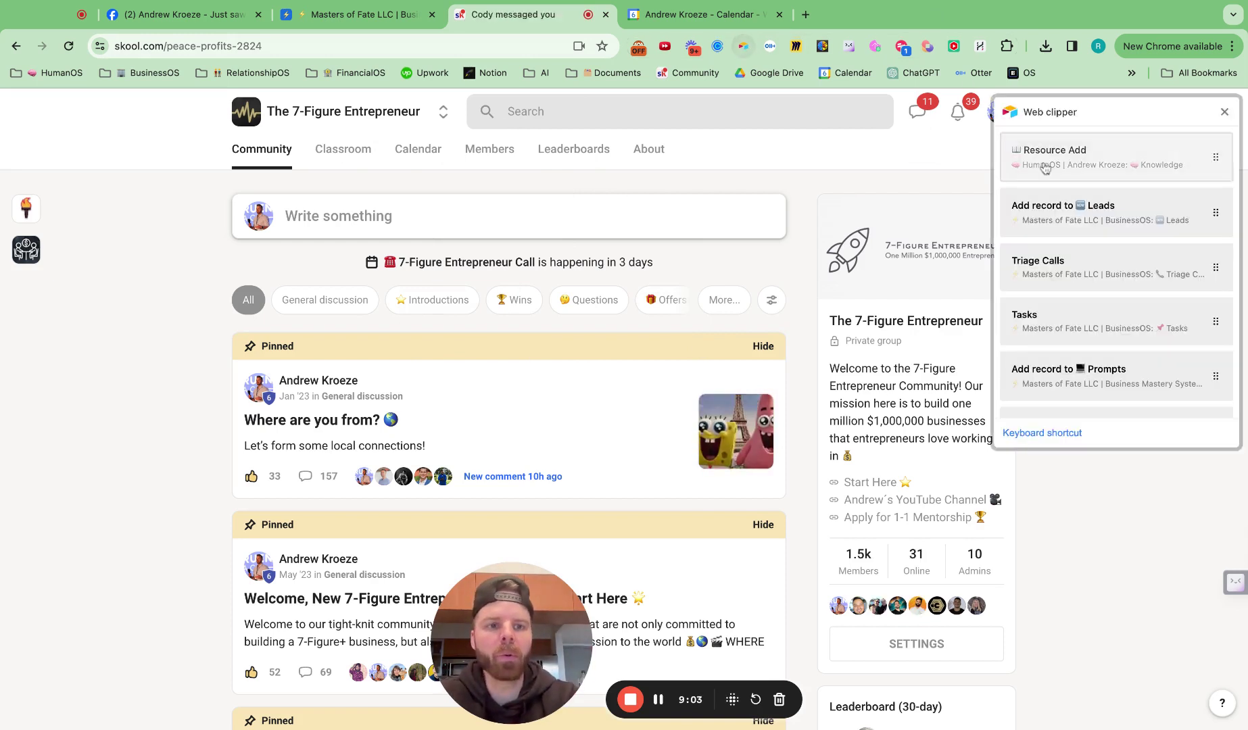
scroll(1107, 279, "down", 10)
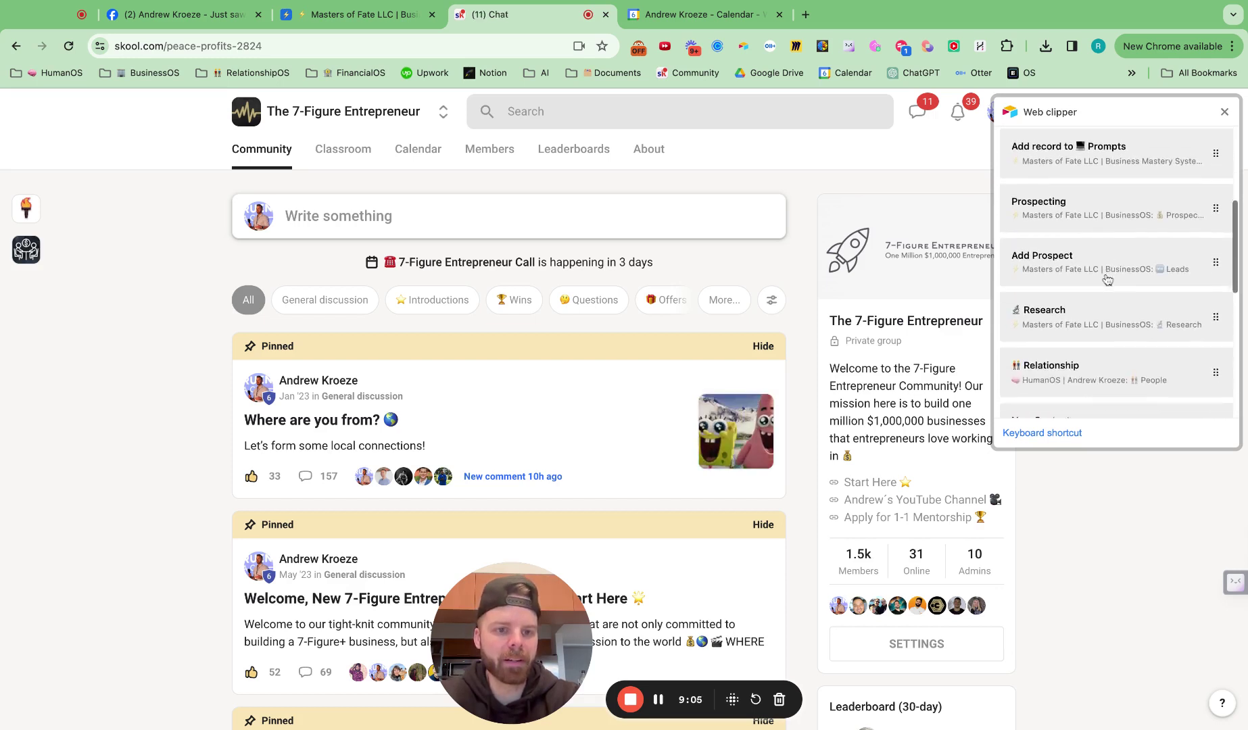
left_click(1080, 294)
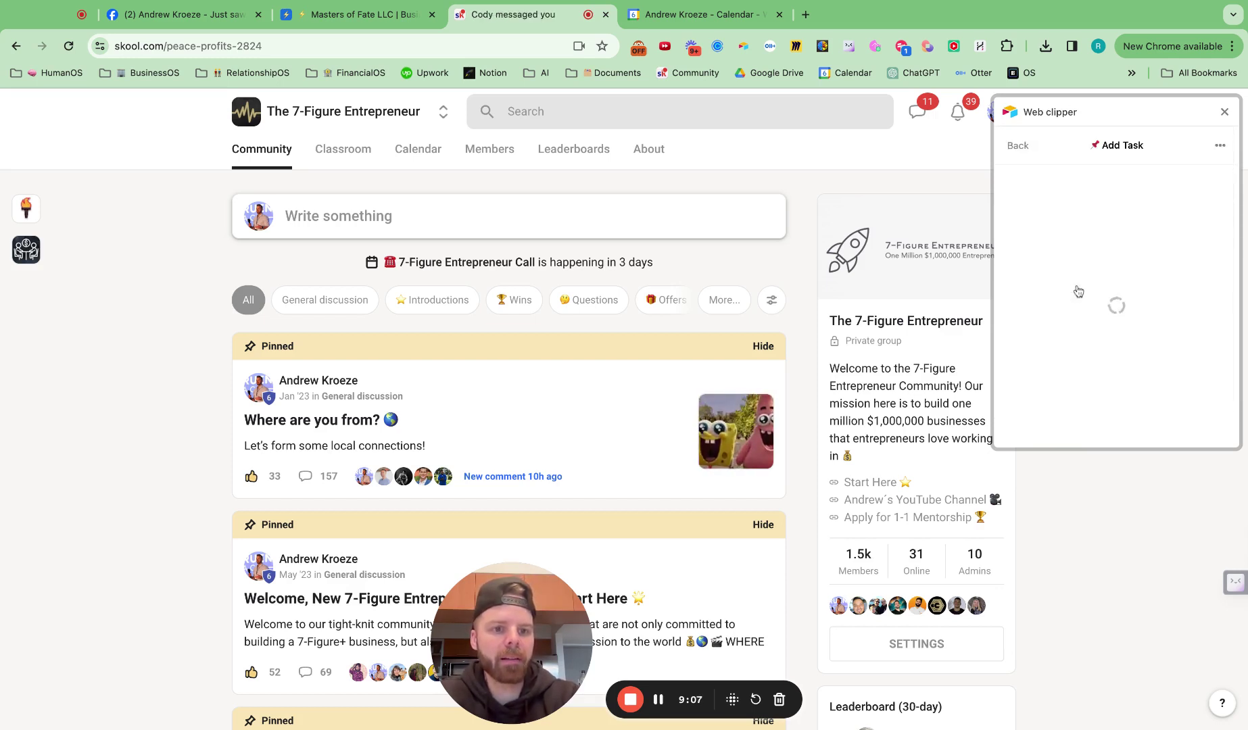
type("Resp")
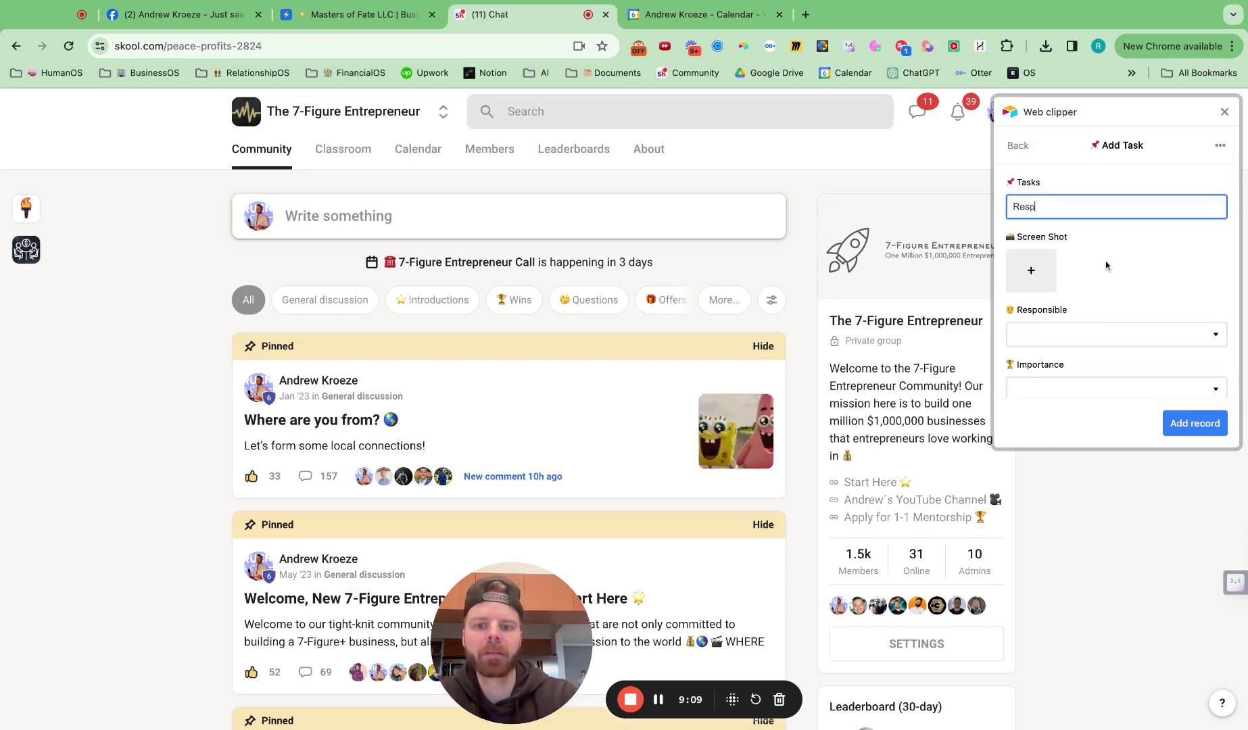
type("ond to all")
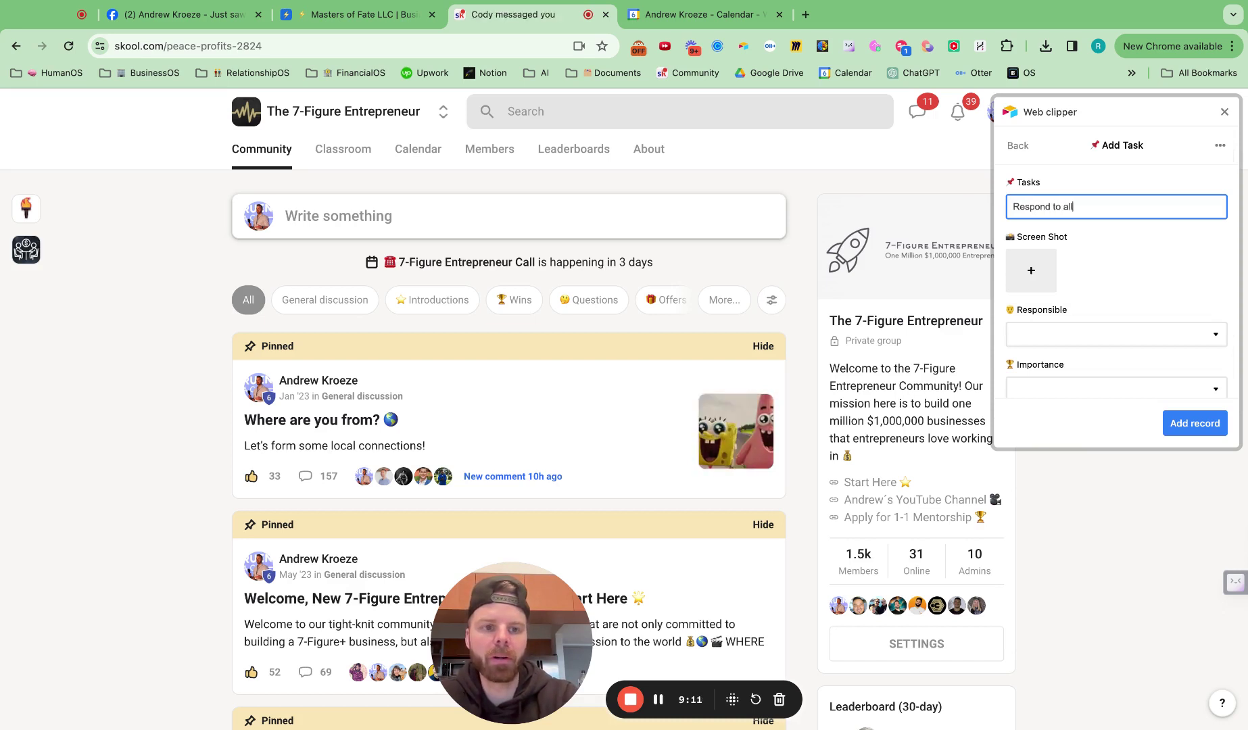
type(" the coo")
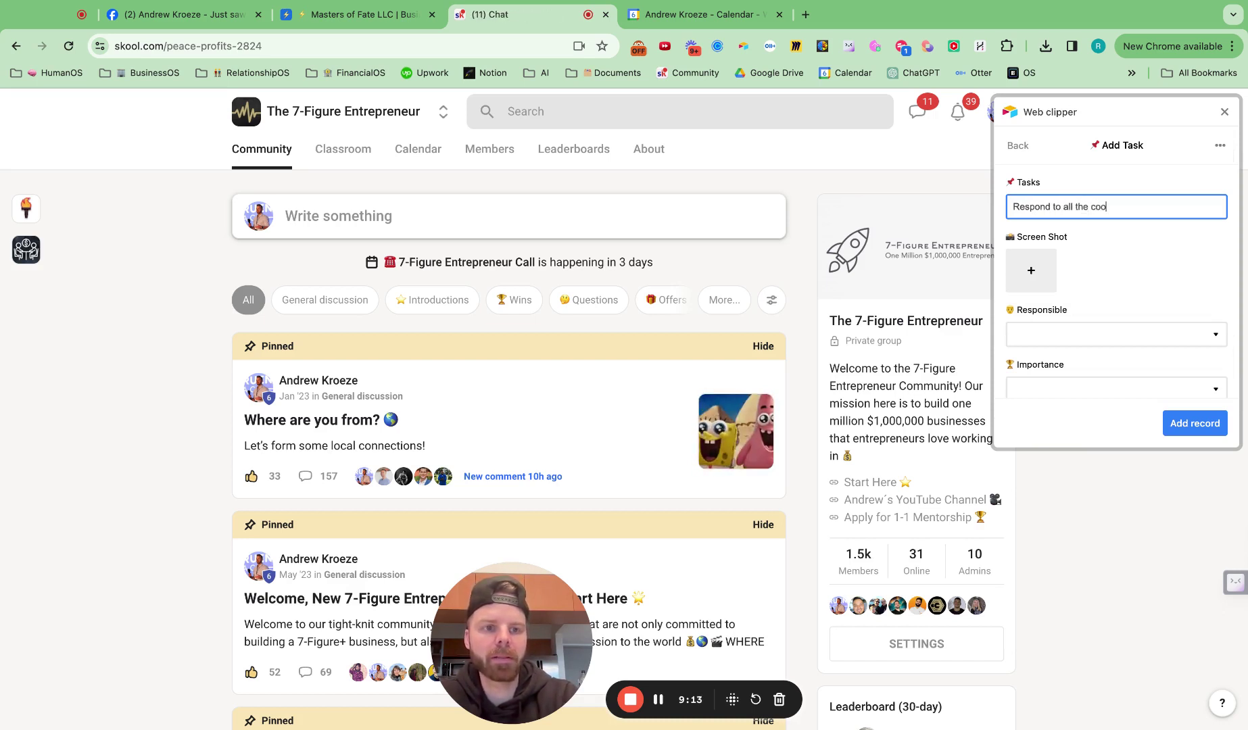
key("BackSpace")
type("mments o")
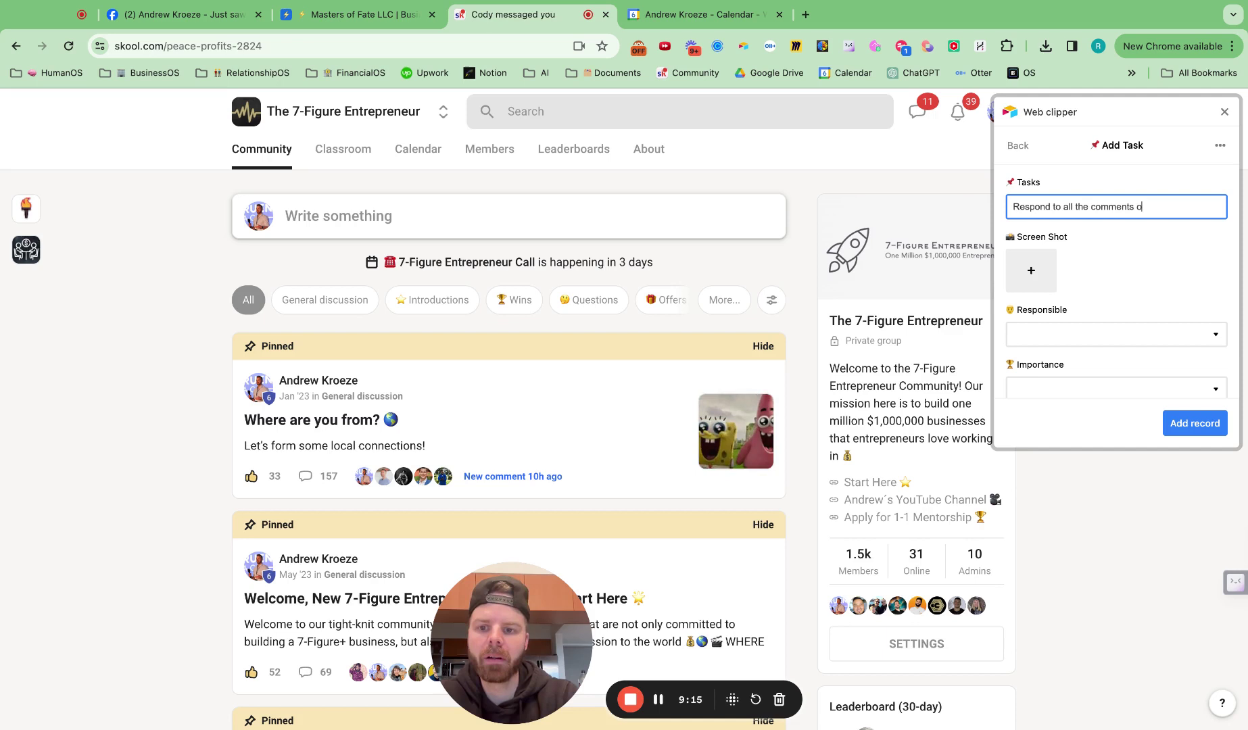
type("n the Wher")
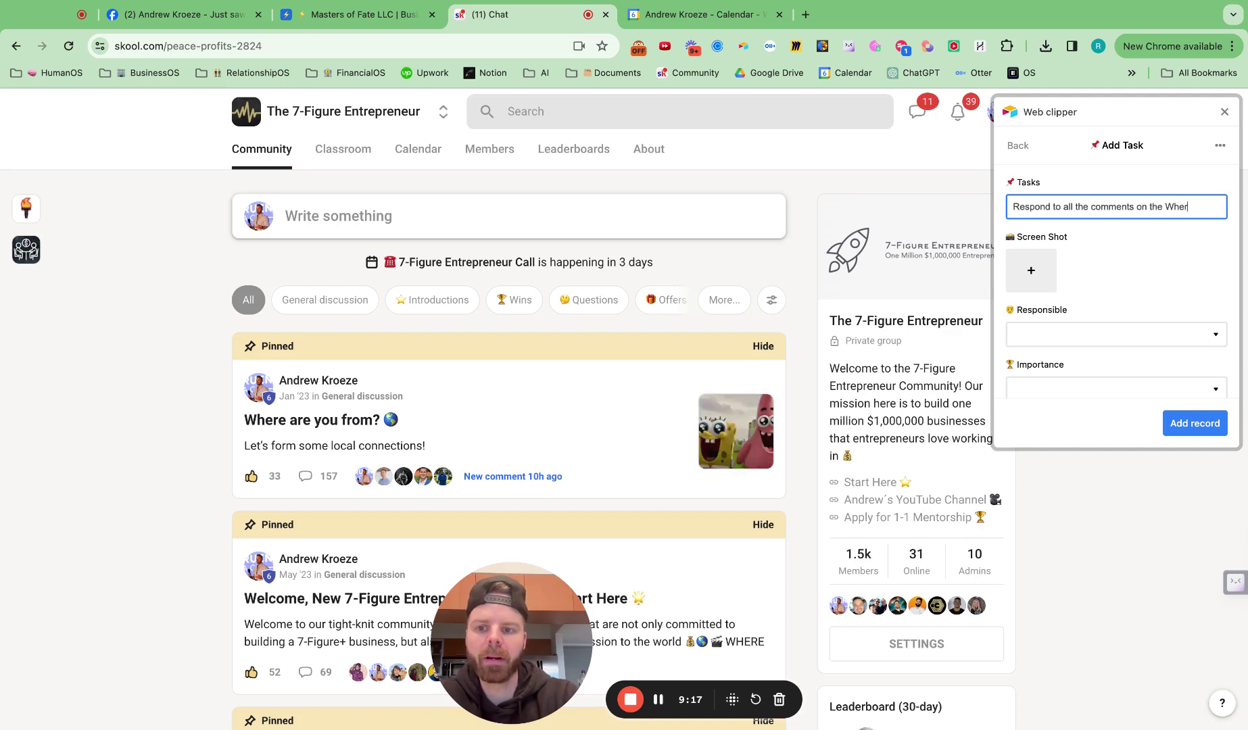
type("e are you fro")
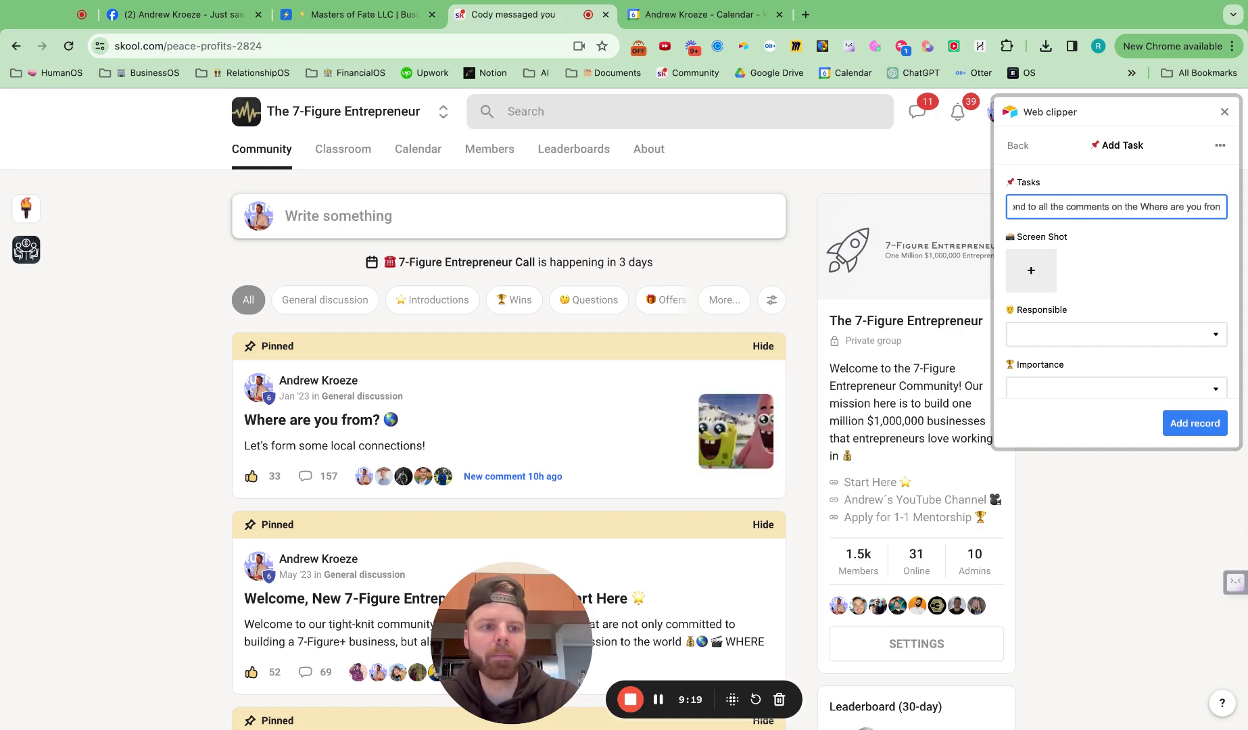
type("m")
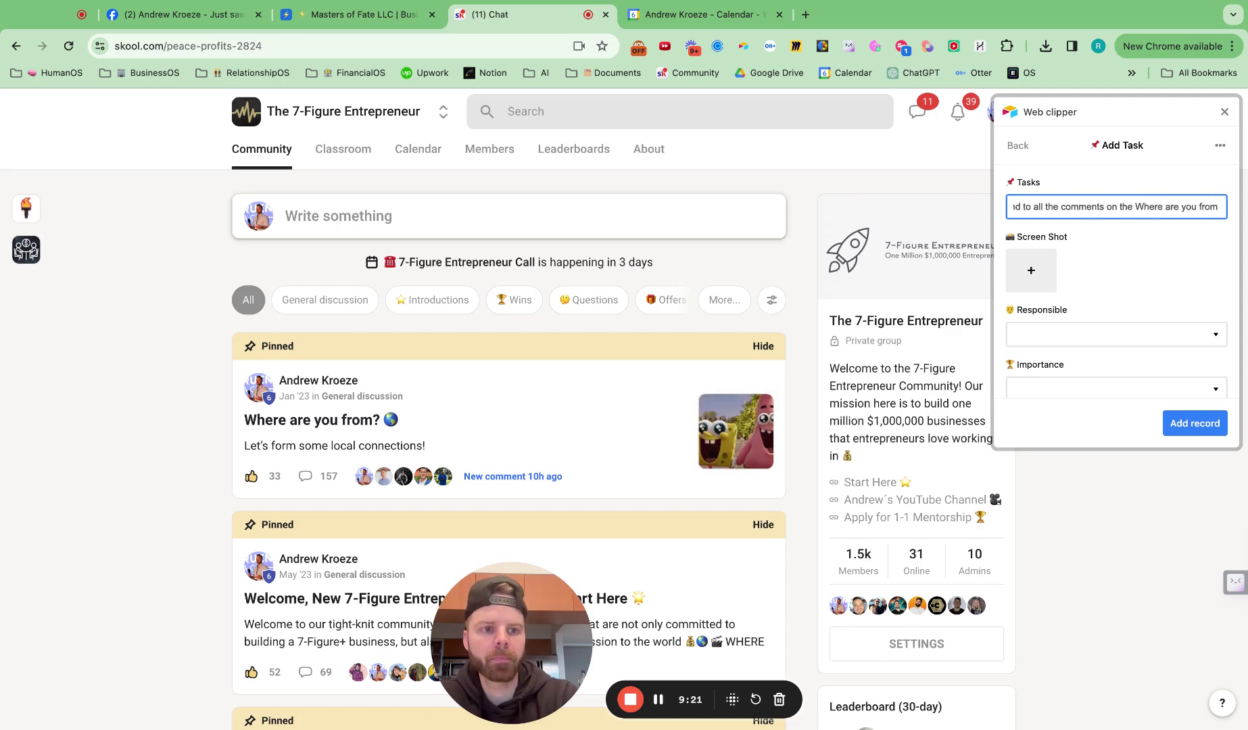
type(" post")
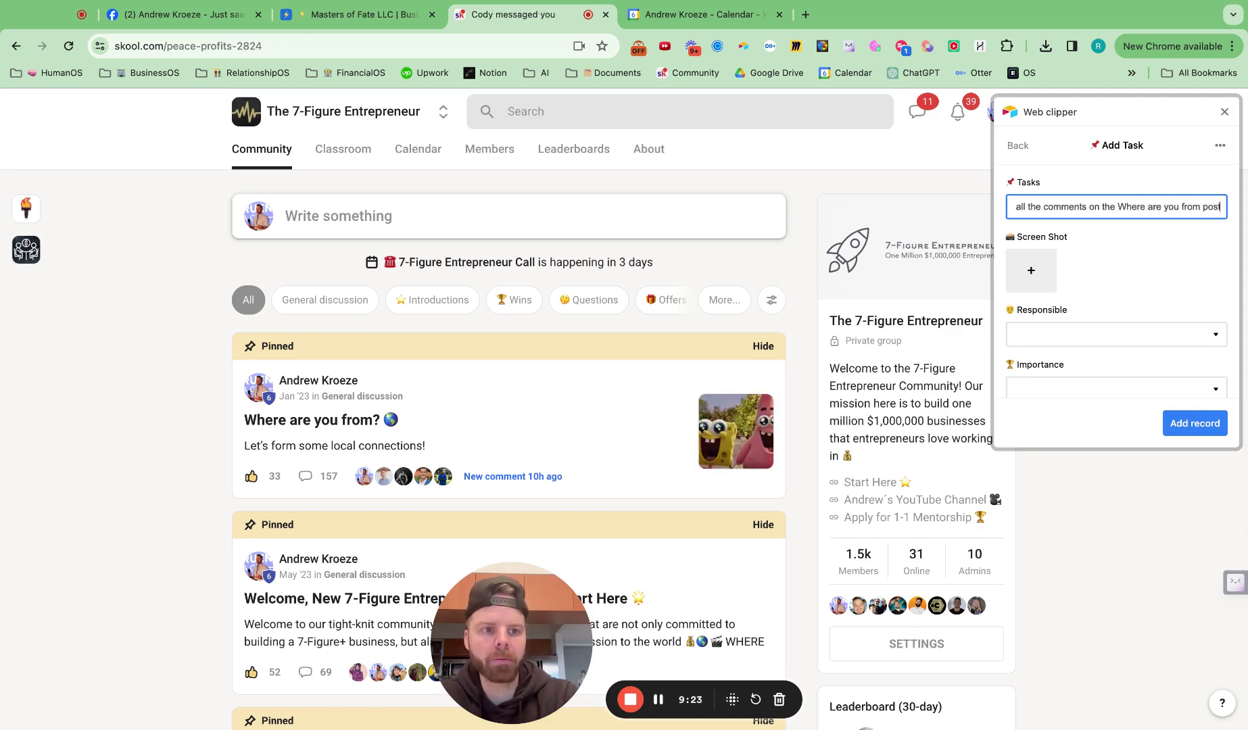
type(" in Skool?")
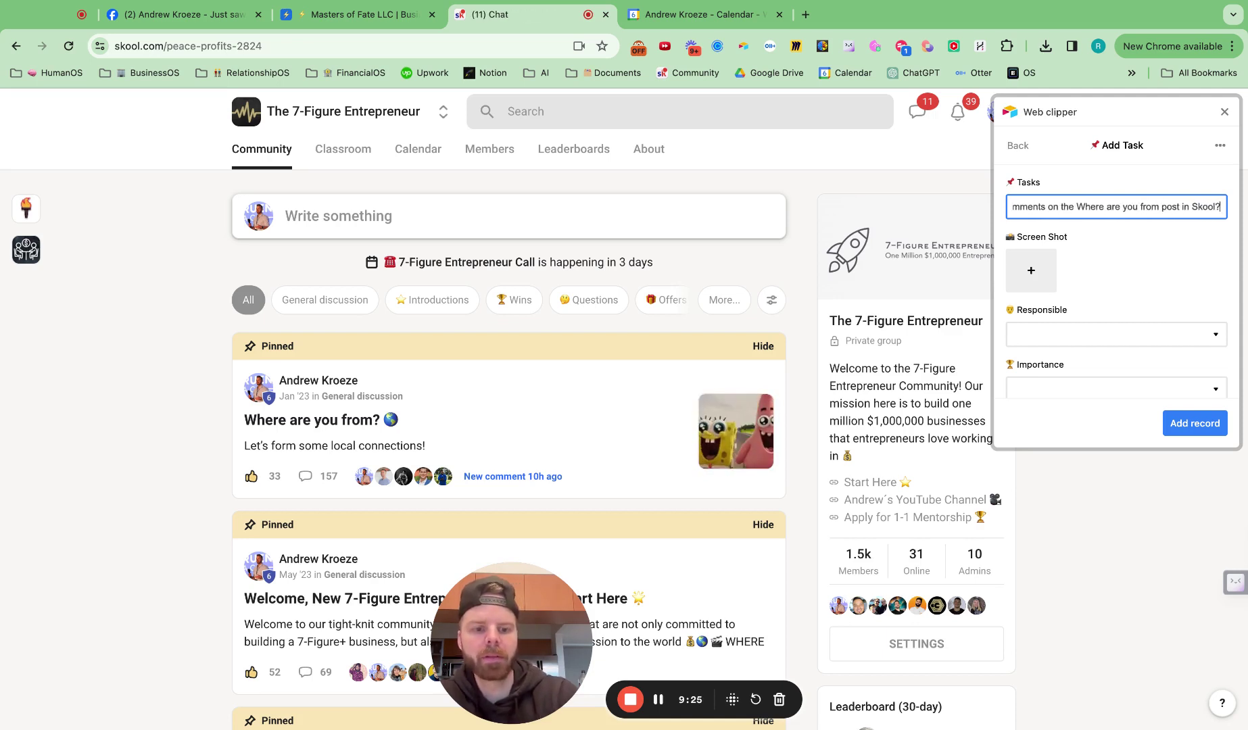
Step: Paste the Skool page URL into the task's Details field
left_click(282, 53)
key("ctrl+c")
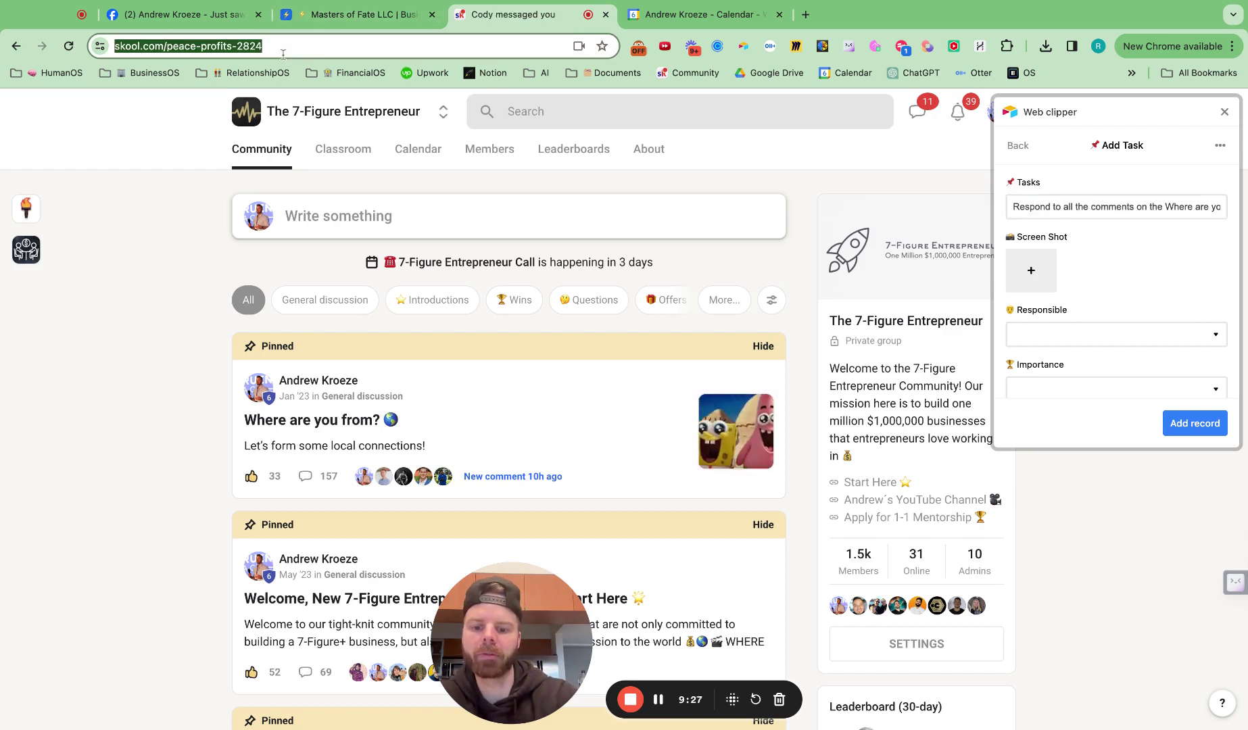
scroll(1059, 297, "down", 5)
left_click(1063, 323)
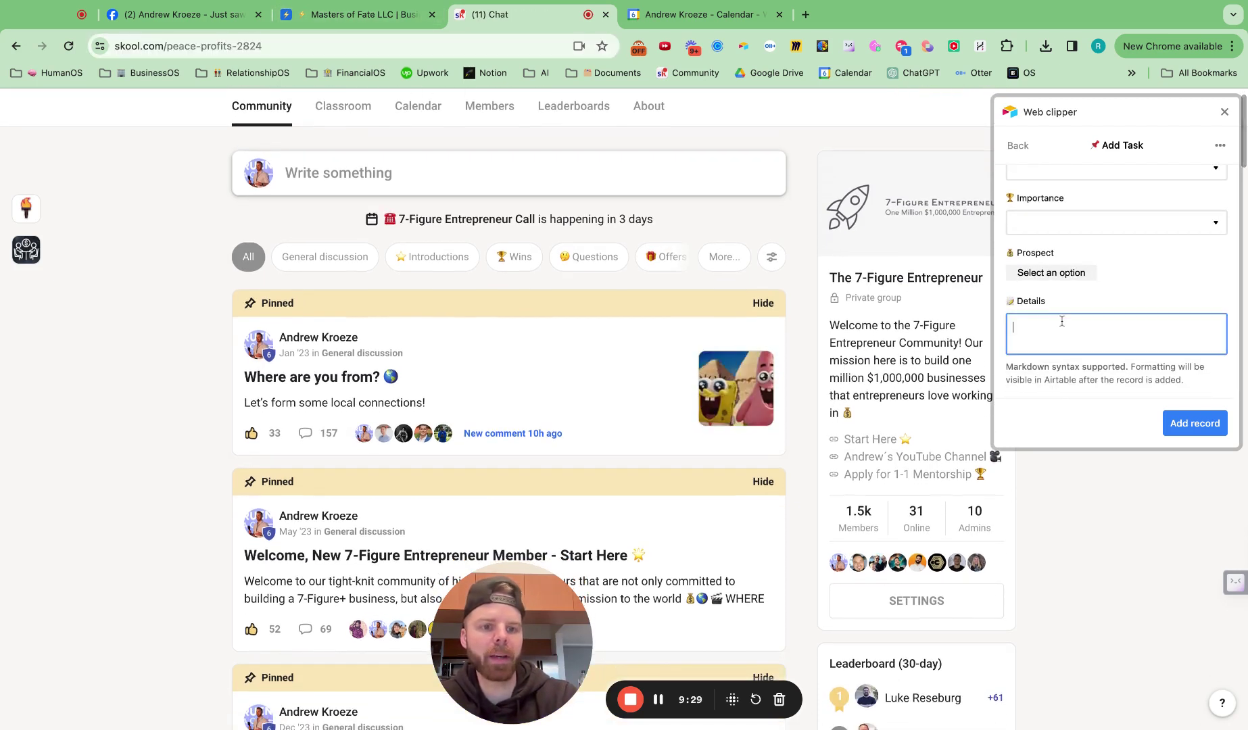
key("ctrl+v")
Step: Assign the task to the responsible team member and add the record
scroll(1082, 277, "up", 5)
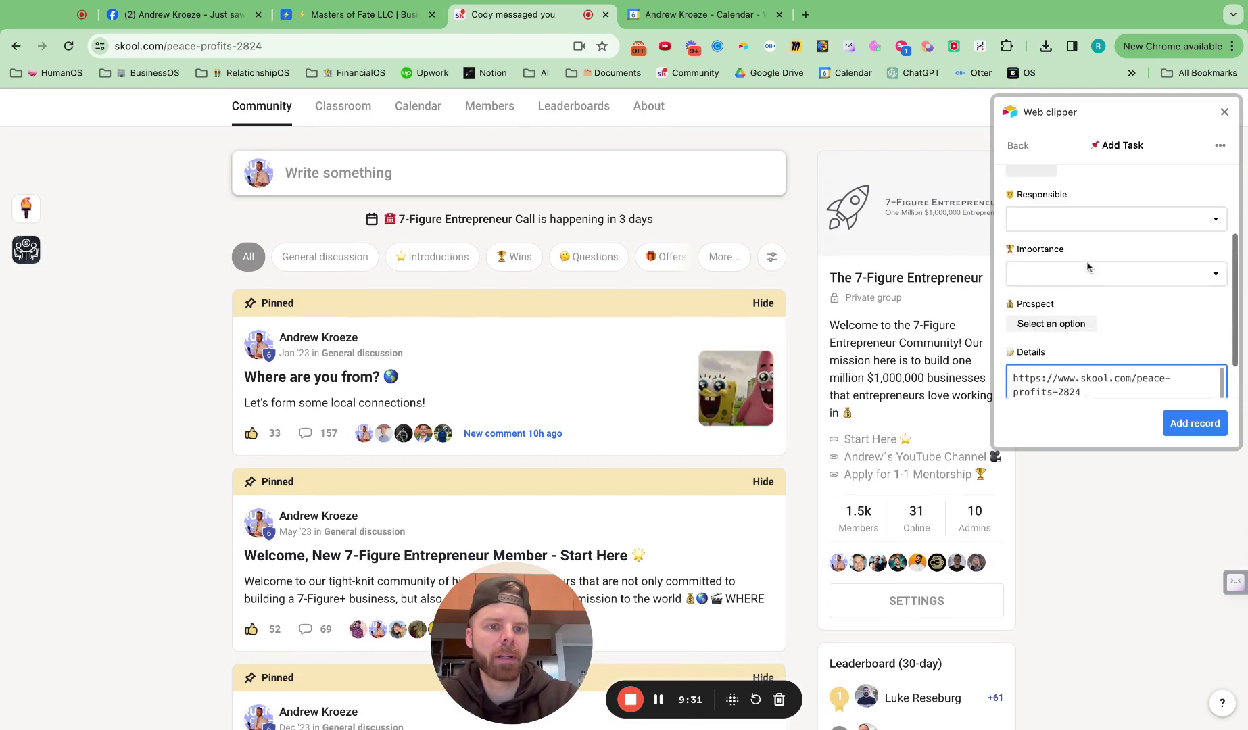
left_click(1067, 341)
type("luis")
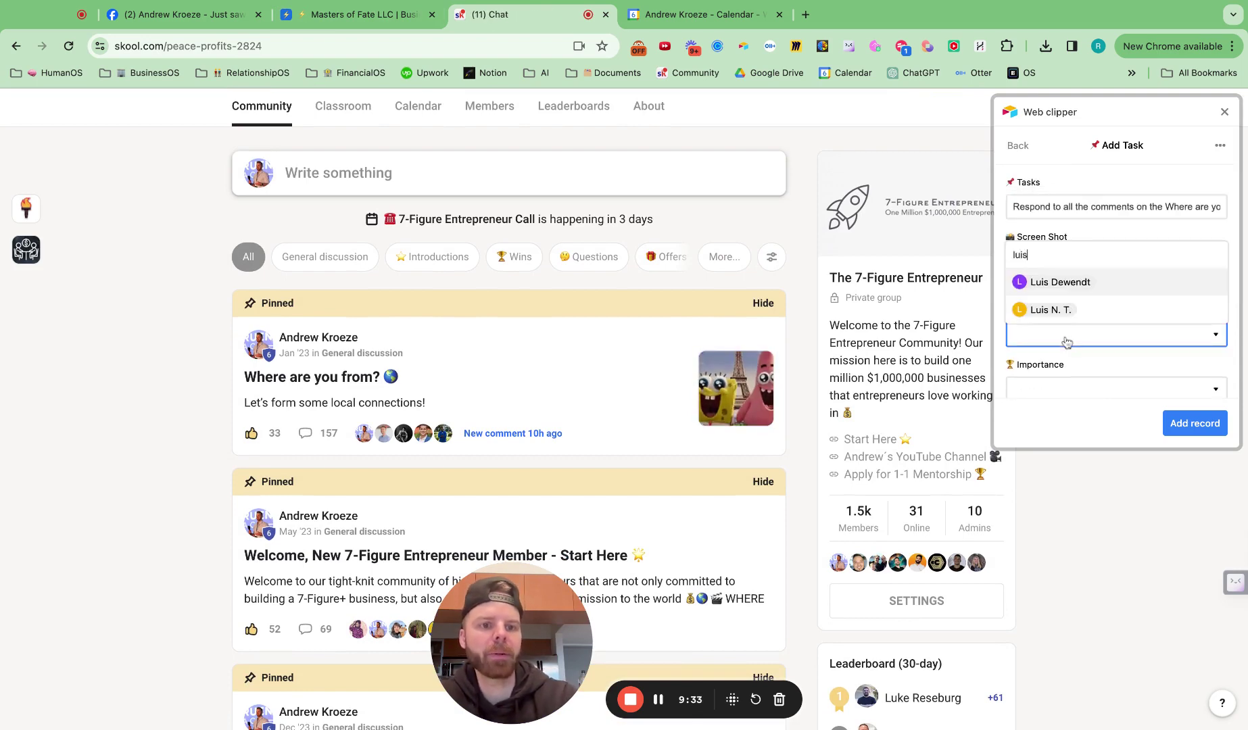
left_click(1059, 284)
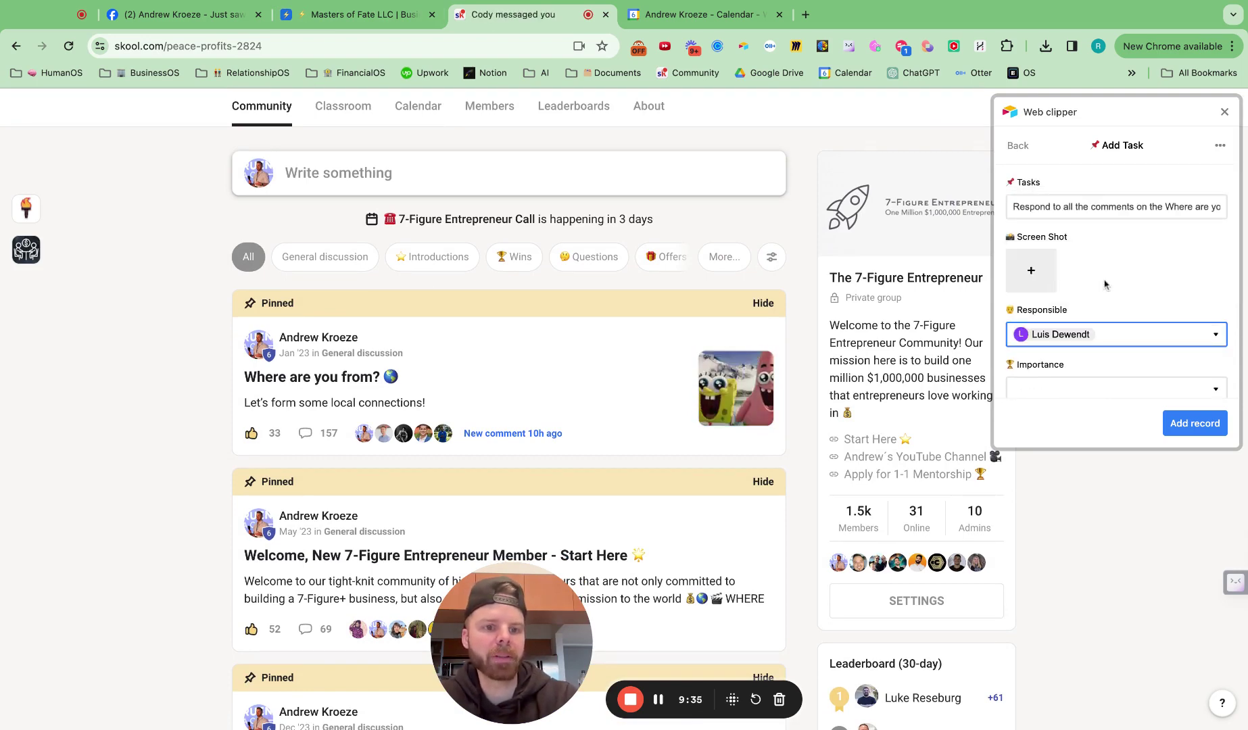
scroll(1105, 283, "down", 3)
left_click(1197, 425)
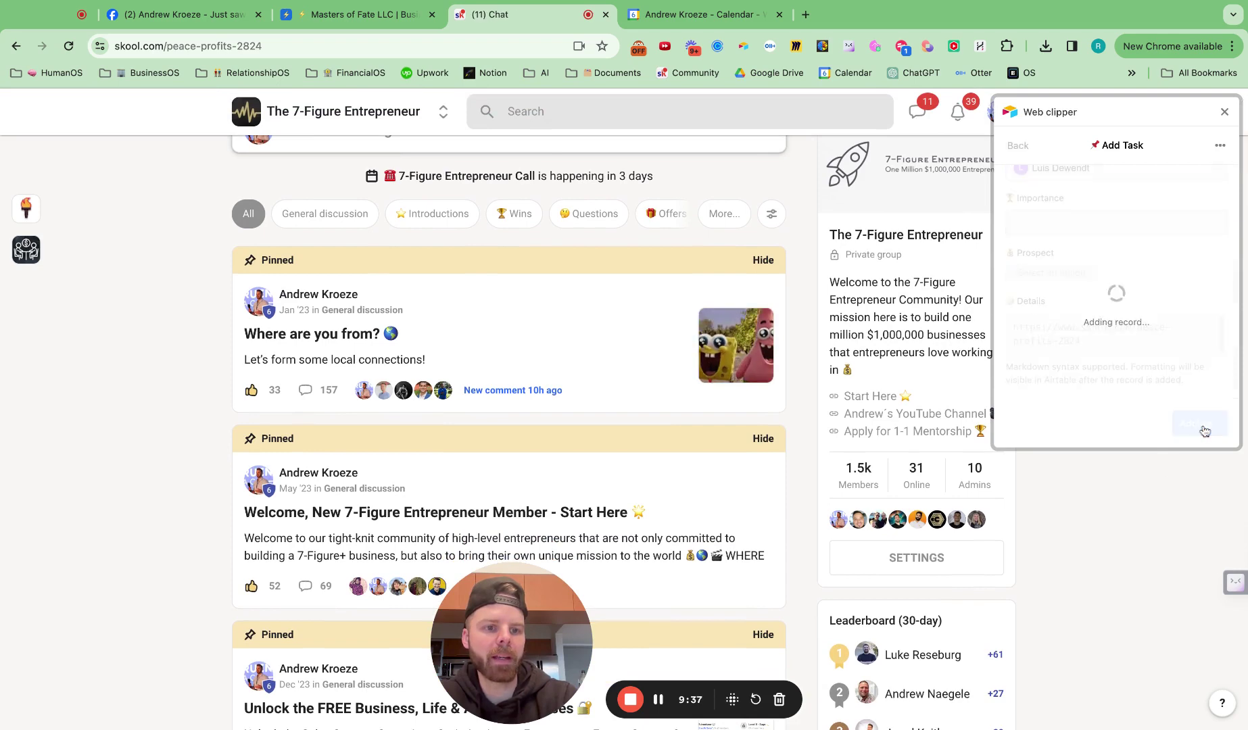
Step: Confirm the new task in the assignee's task view, then return to the owner's own view
left_click(354, 14)
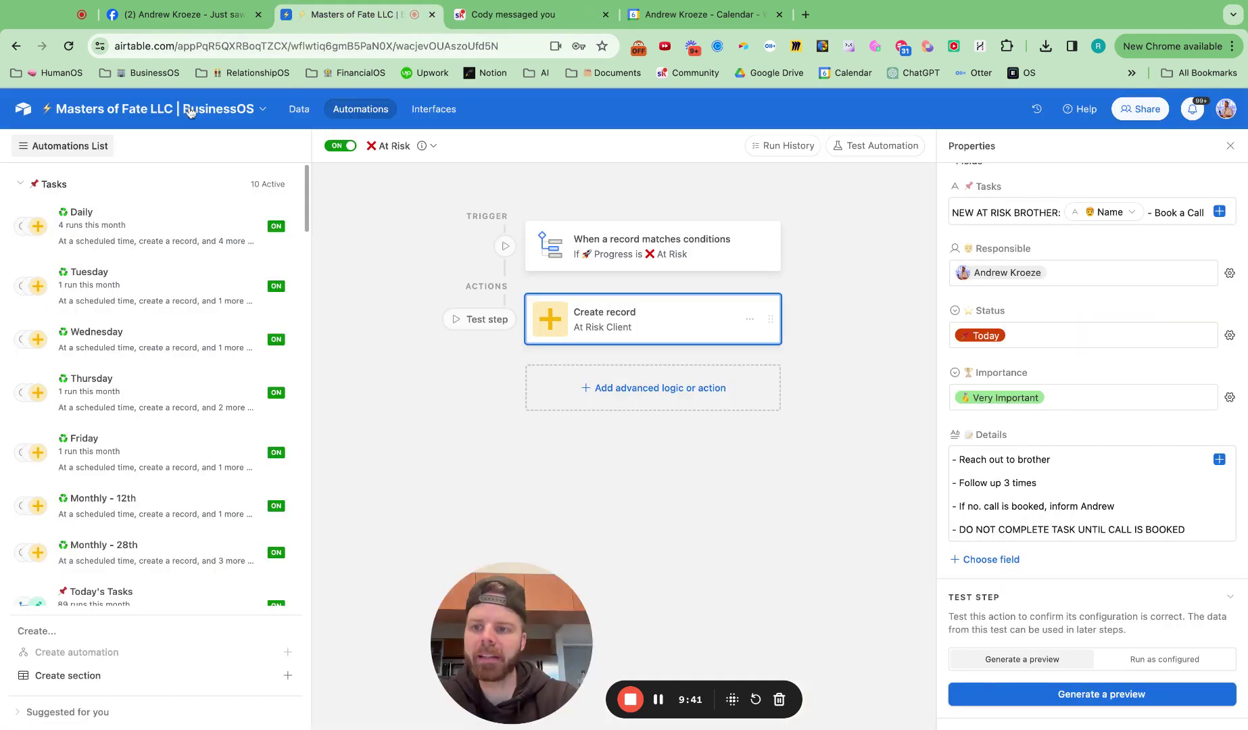
left_click(297, 109)
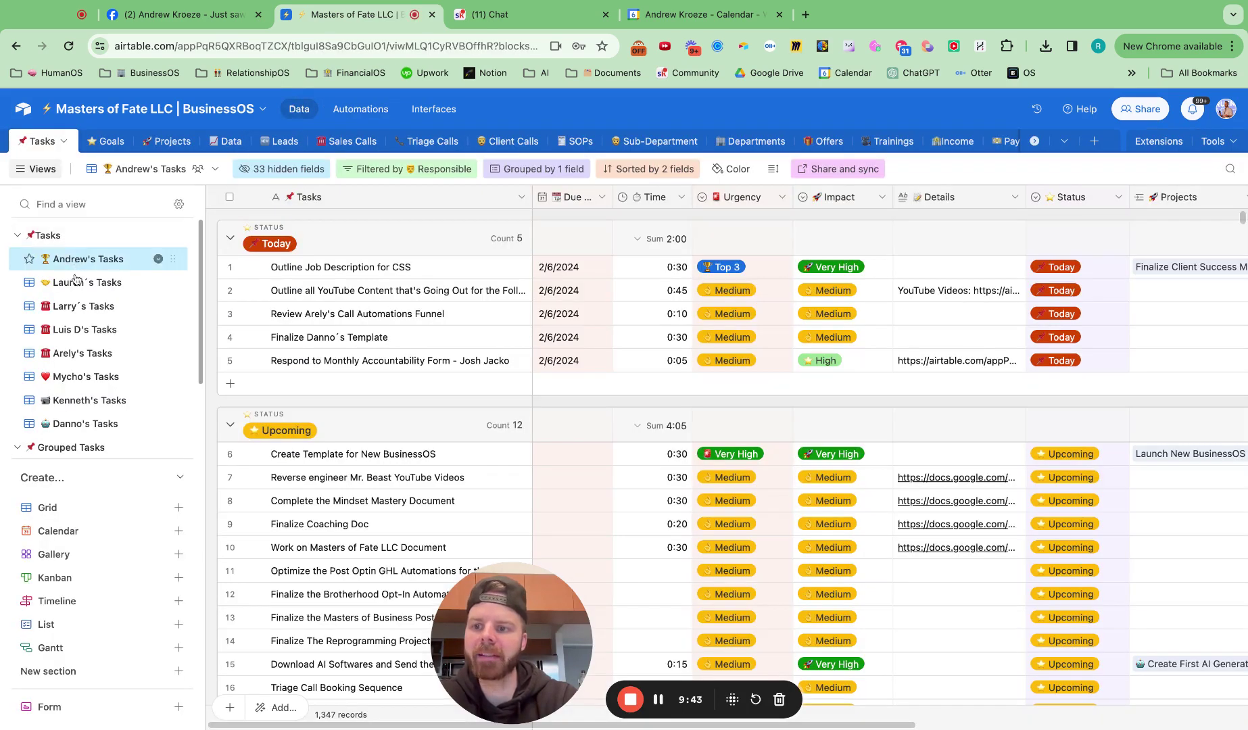
left_click(80, 330)
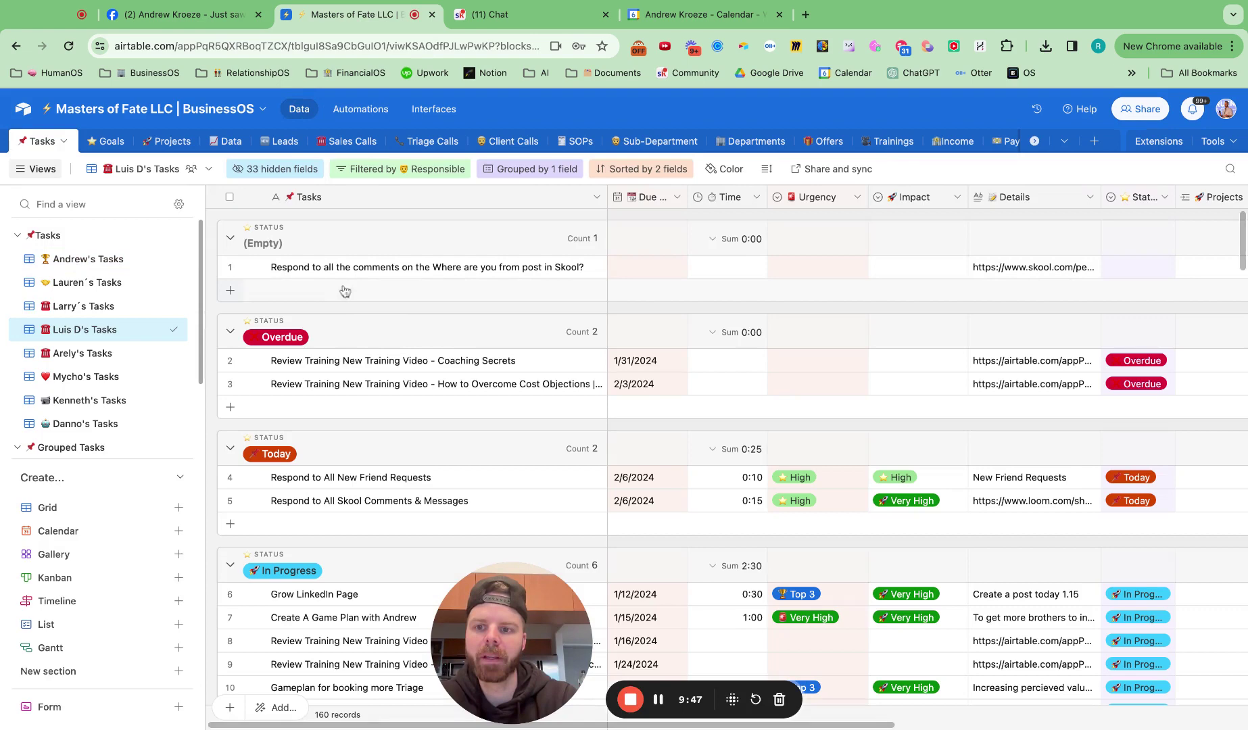
left_click(80, 261)
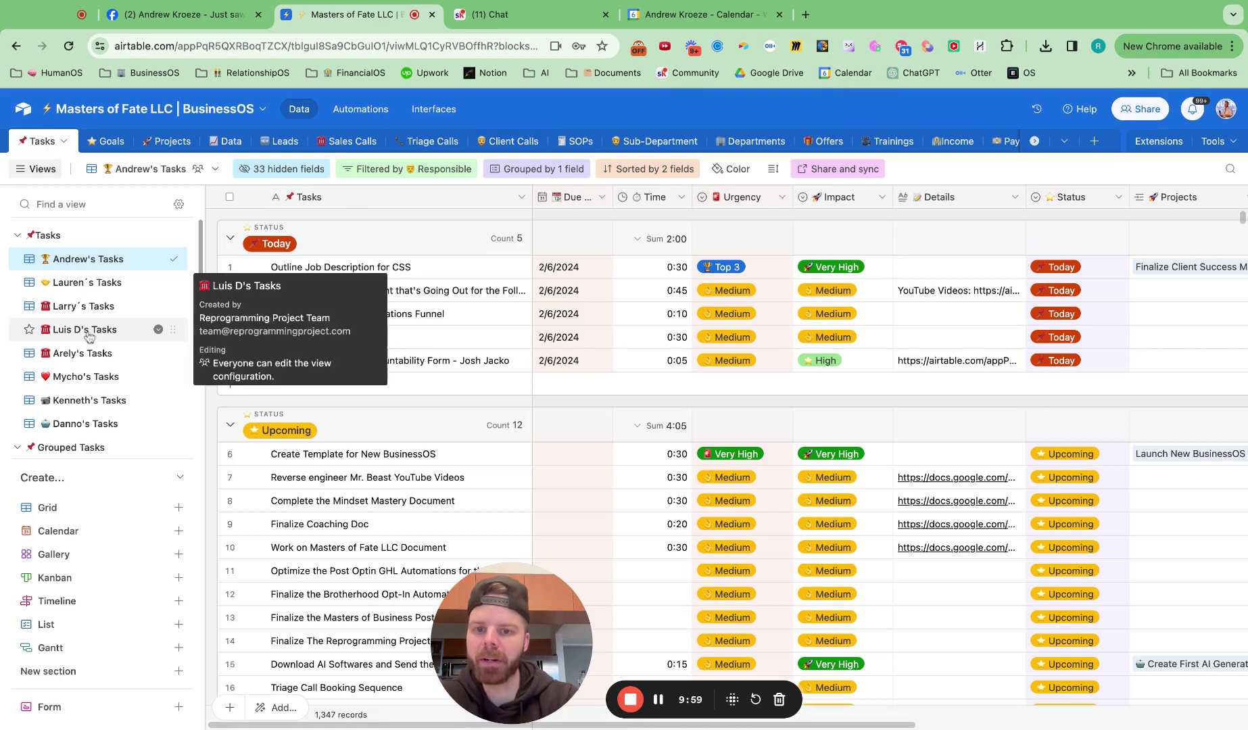
Step: Look through another member's tasks and their Status options, then open the Ideas view of 52 records
left_click(90, 283)
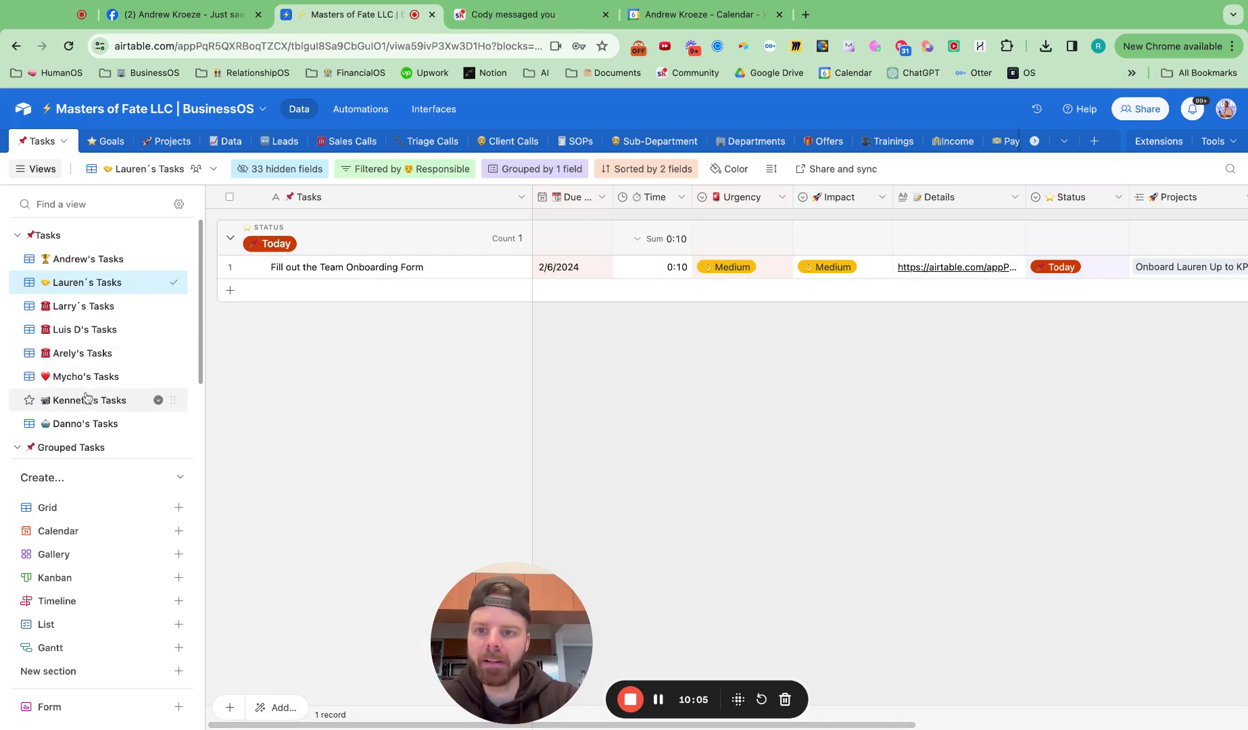
scroll(86, 358, "down", 3)
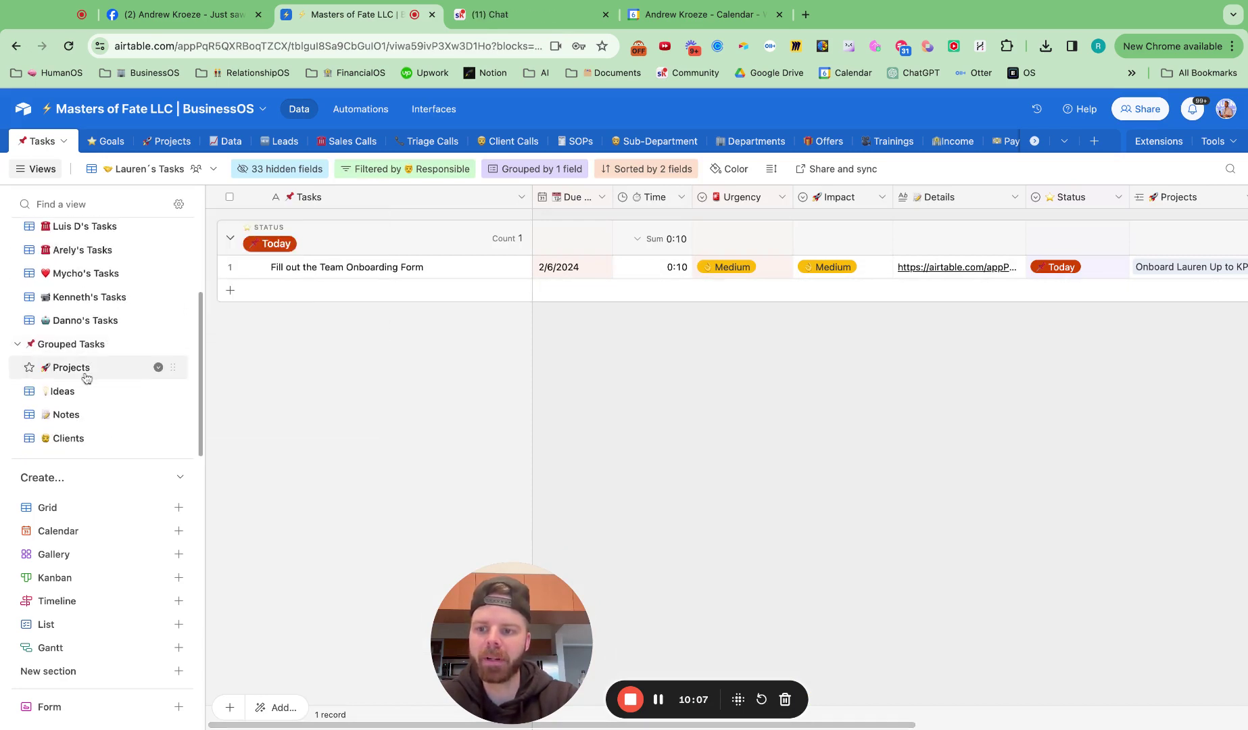
mouse_move(82, 378)
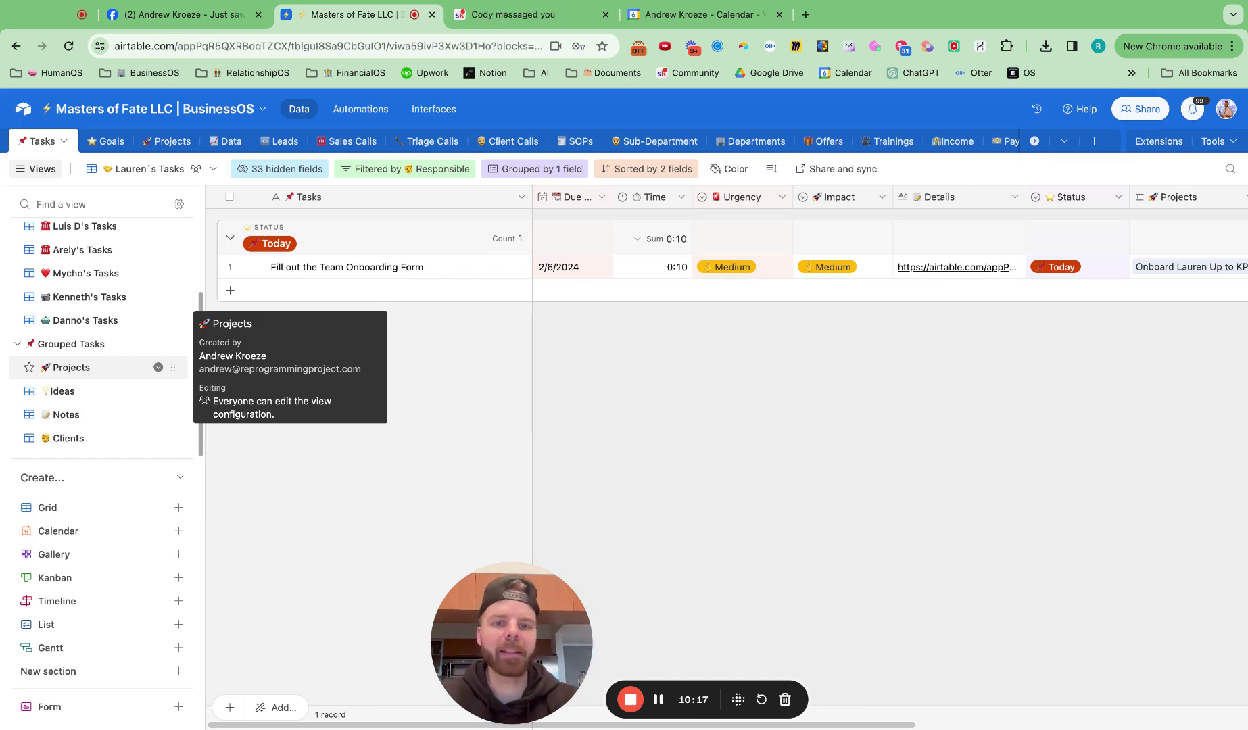
left_click(1071, 269)
left_click(1071, 269)
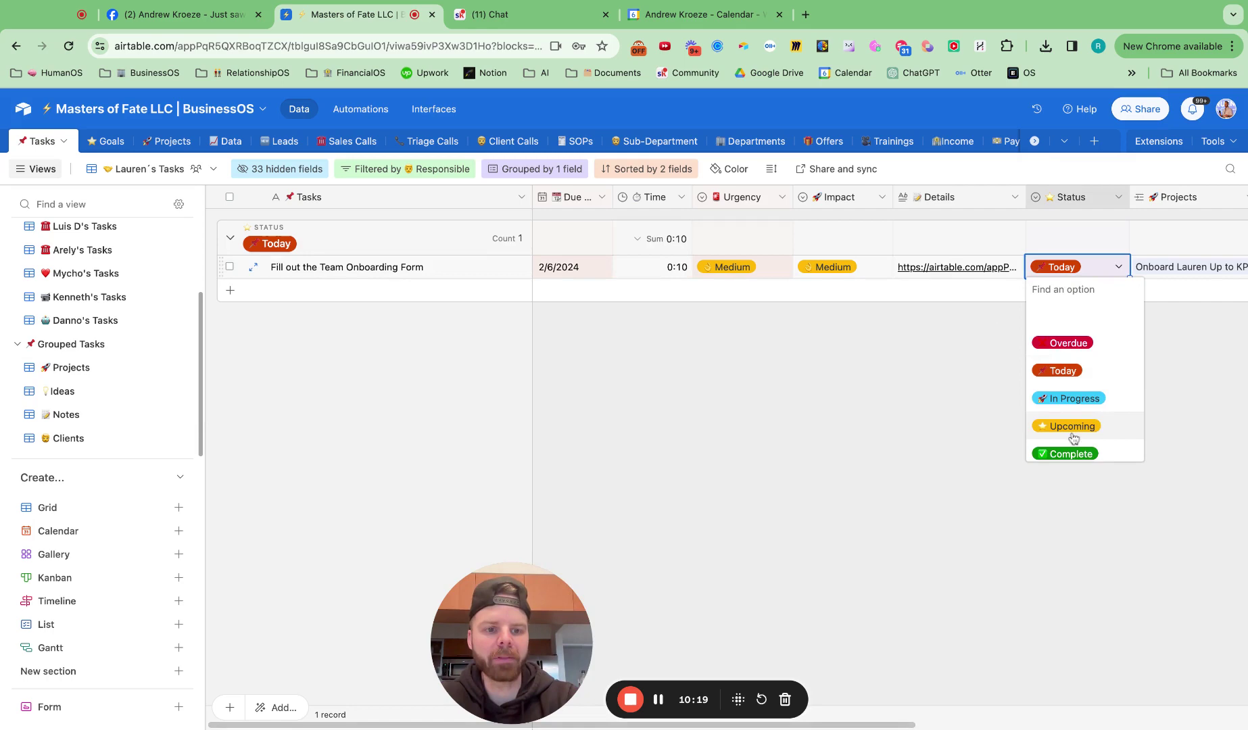
scroll(1073, 438, "down", 2)
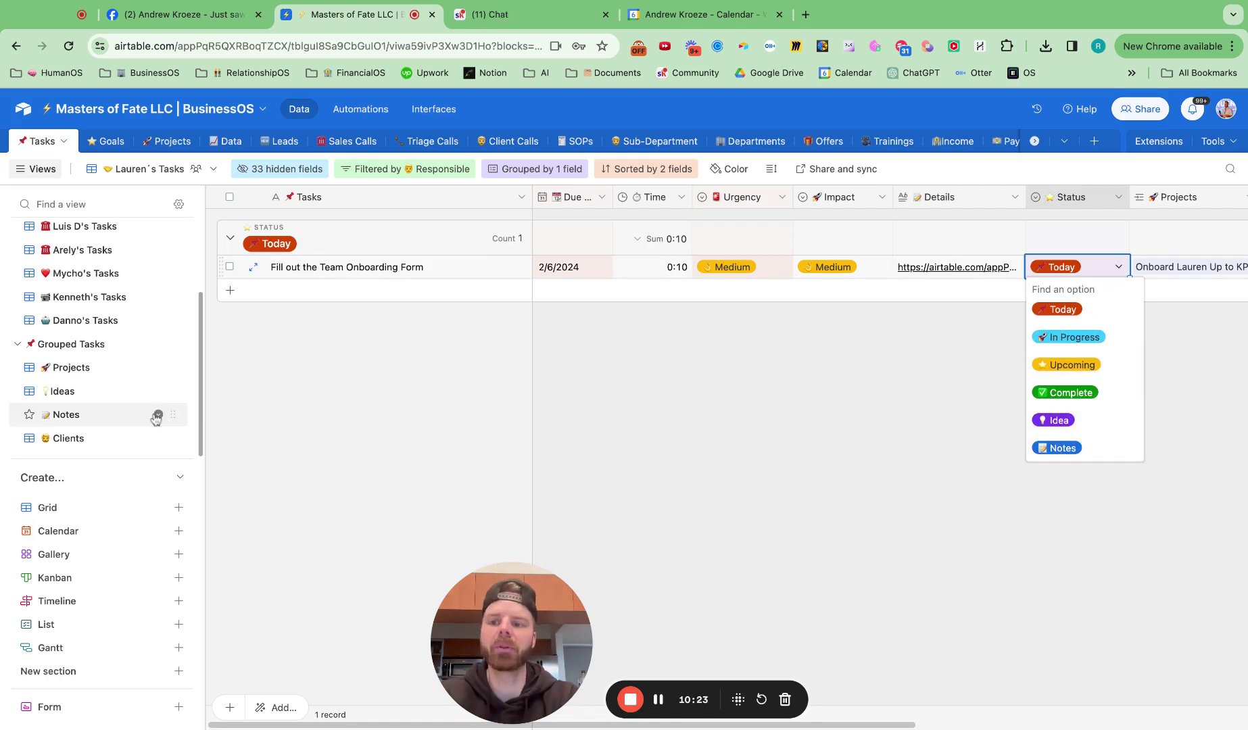
left_click(95, 392)
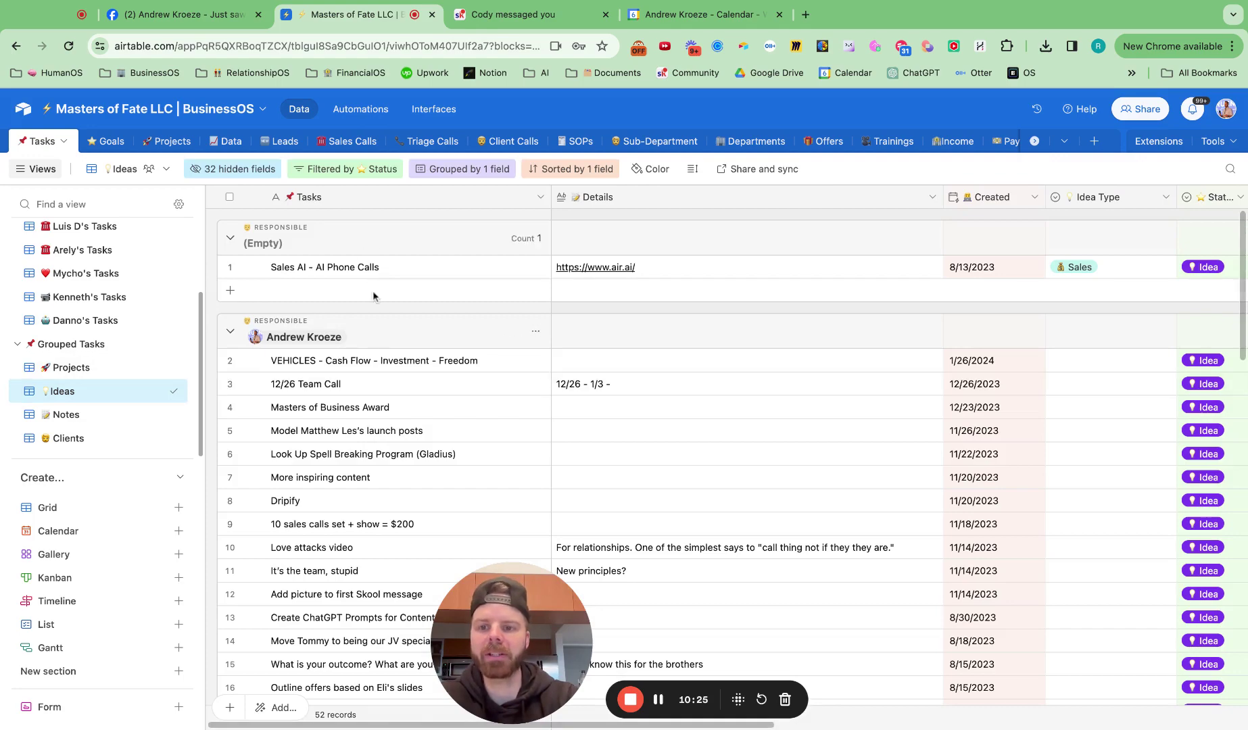
Step: Scroll the Ideas view, glance at Notes, then open the Clients view of 26 completed client tasks
scroll(379, 348, "down", 5)
scroll(374, 348, "down", 4)
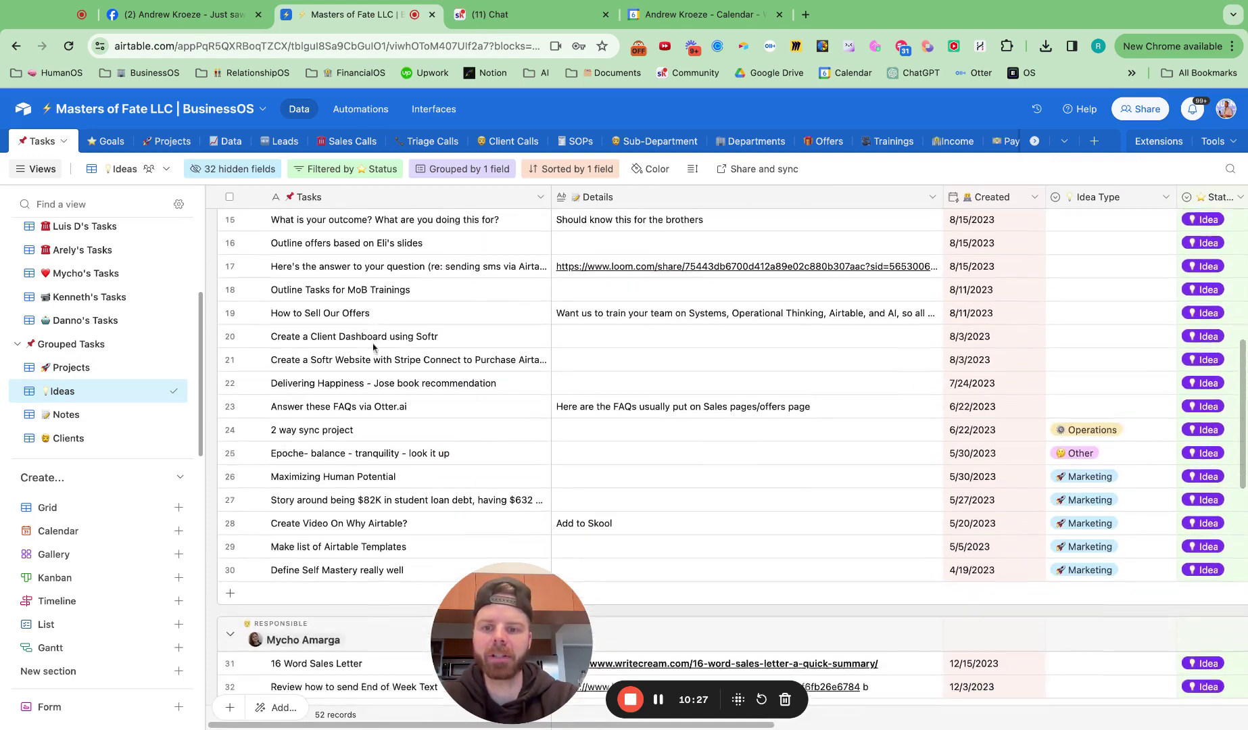
left_click(60, 417)
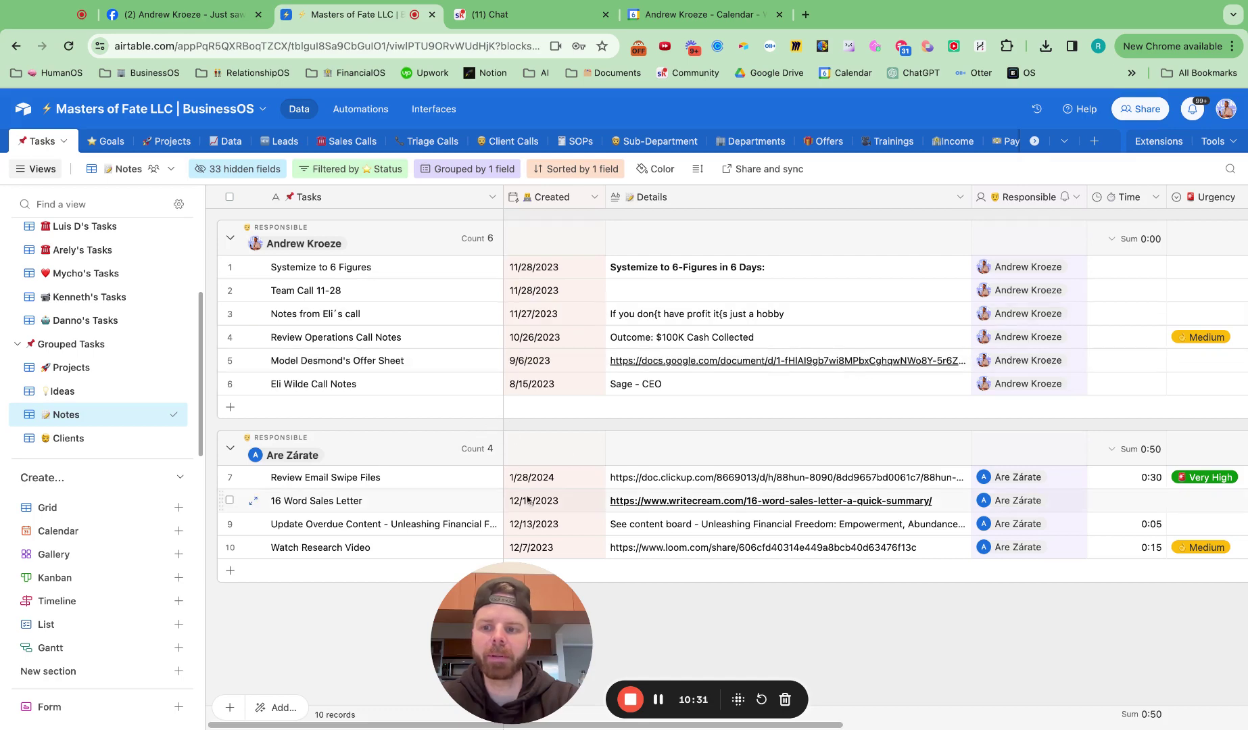
left_click(68, 438)
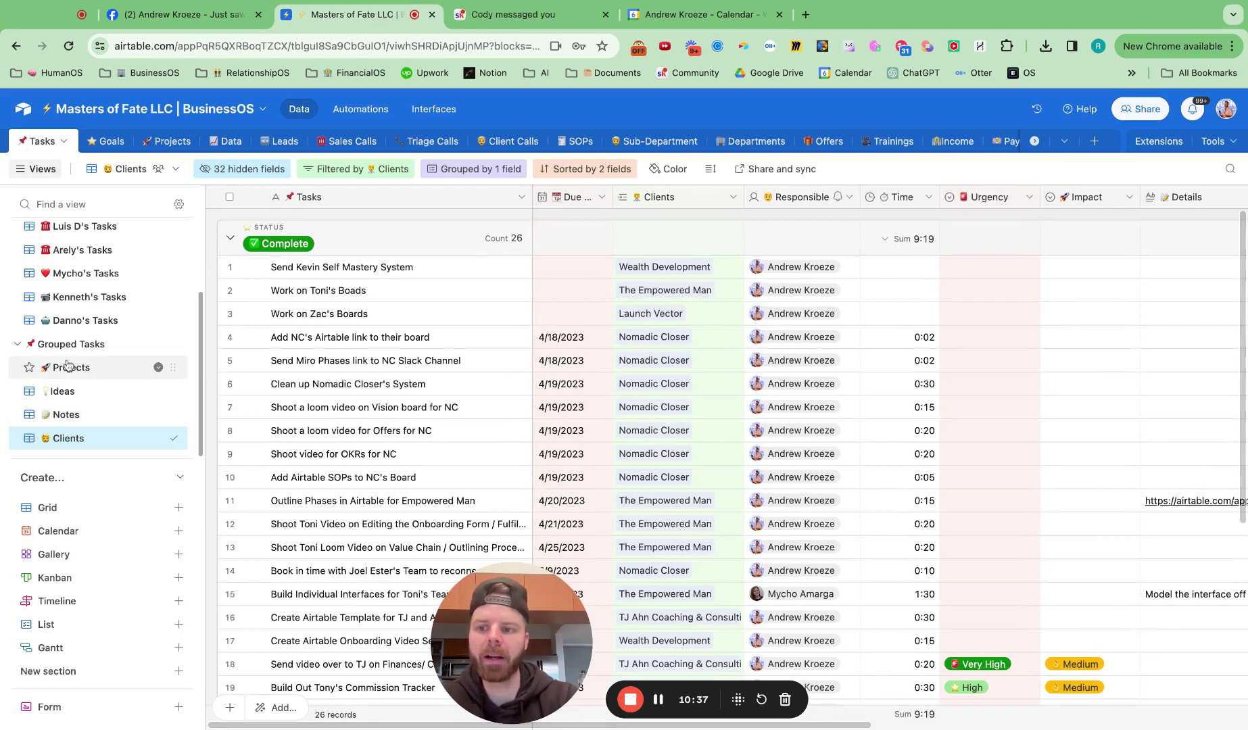
scroll(615, 427, "right", 6)
scroll(615, 427, "right", 3)
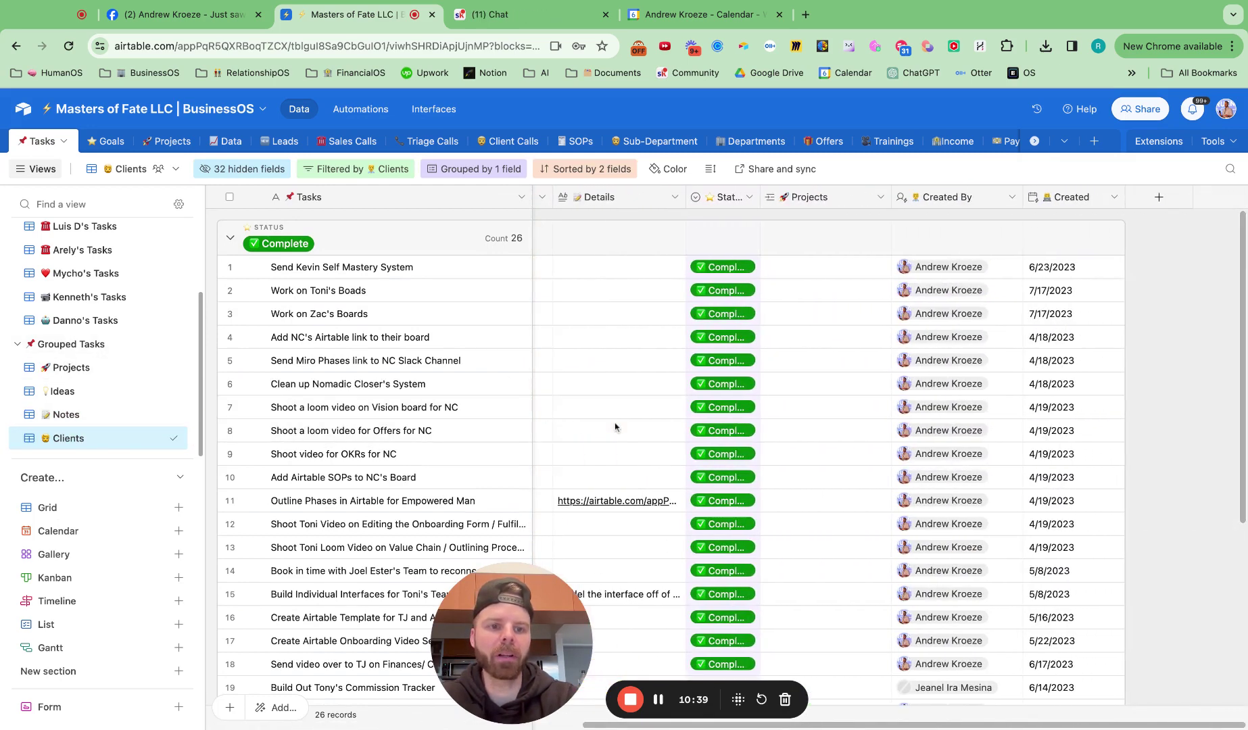
scroll(616, 427, "left", 9)
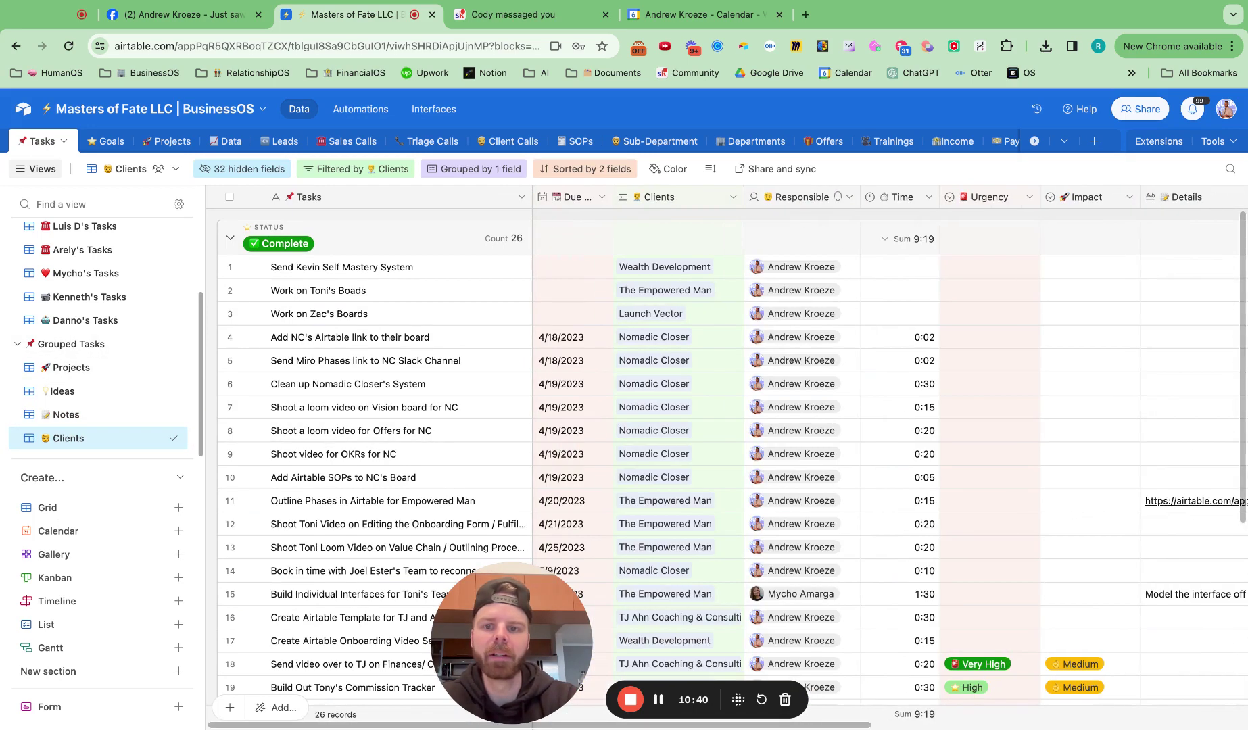
left_click(382, 170)
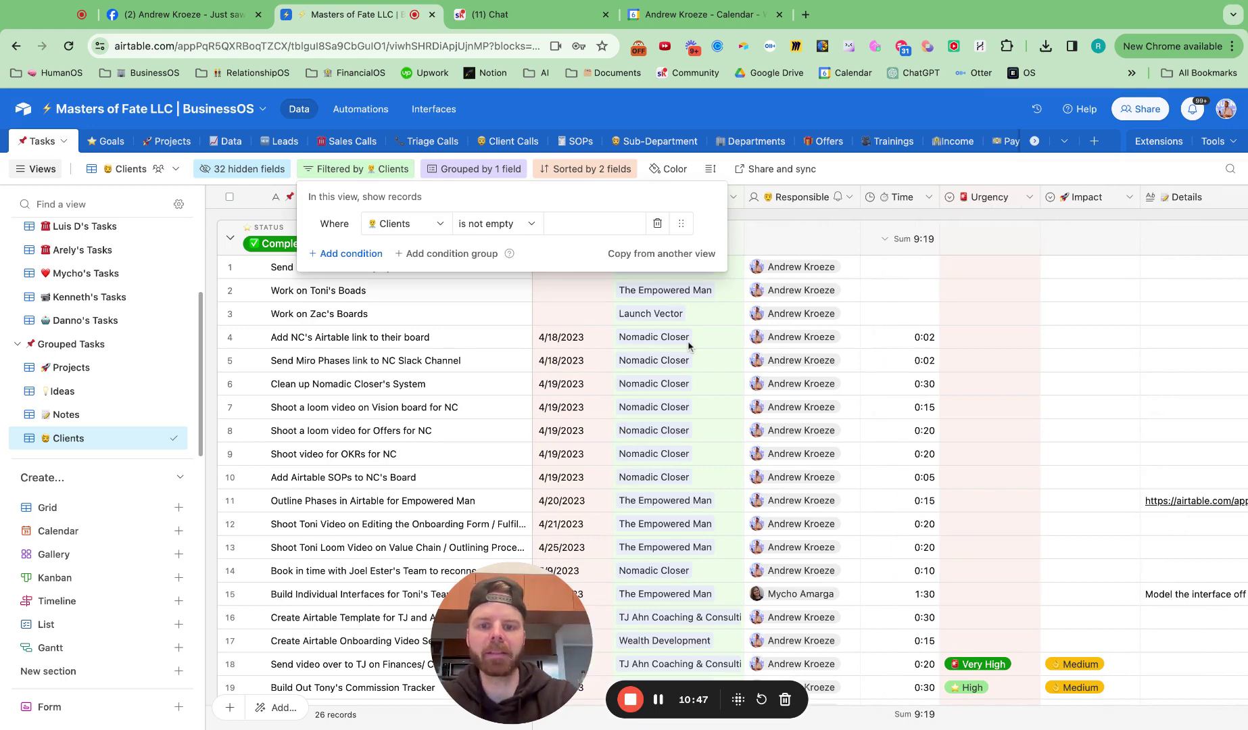
left_click(857, 227)
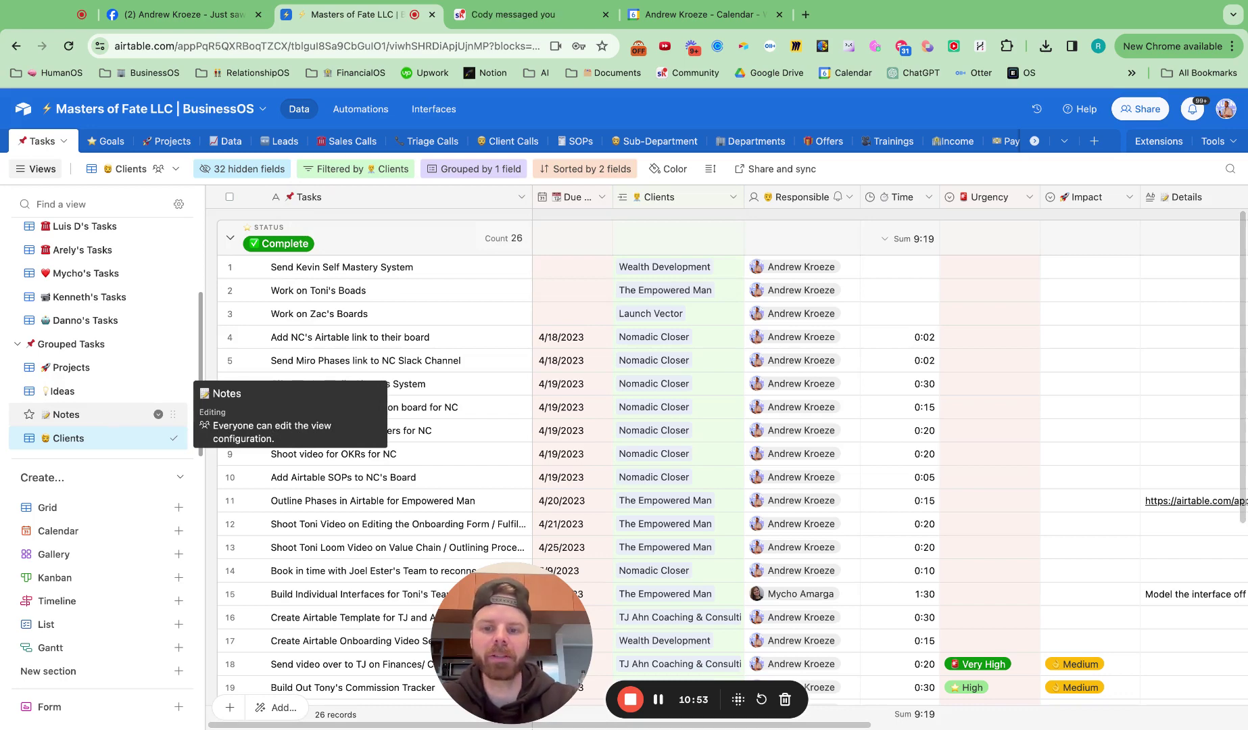
scroll(102, 419, "up", 3)
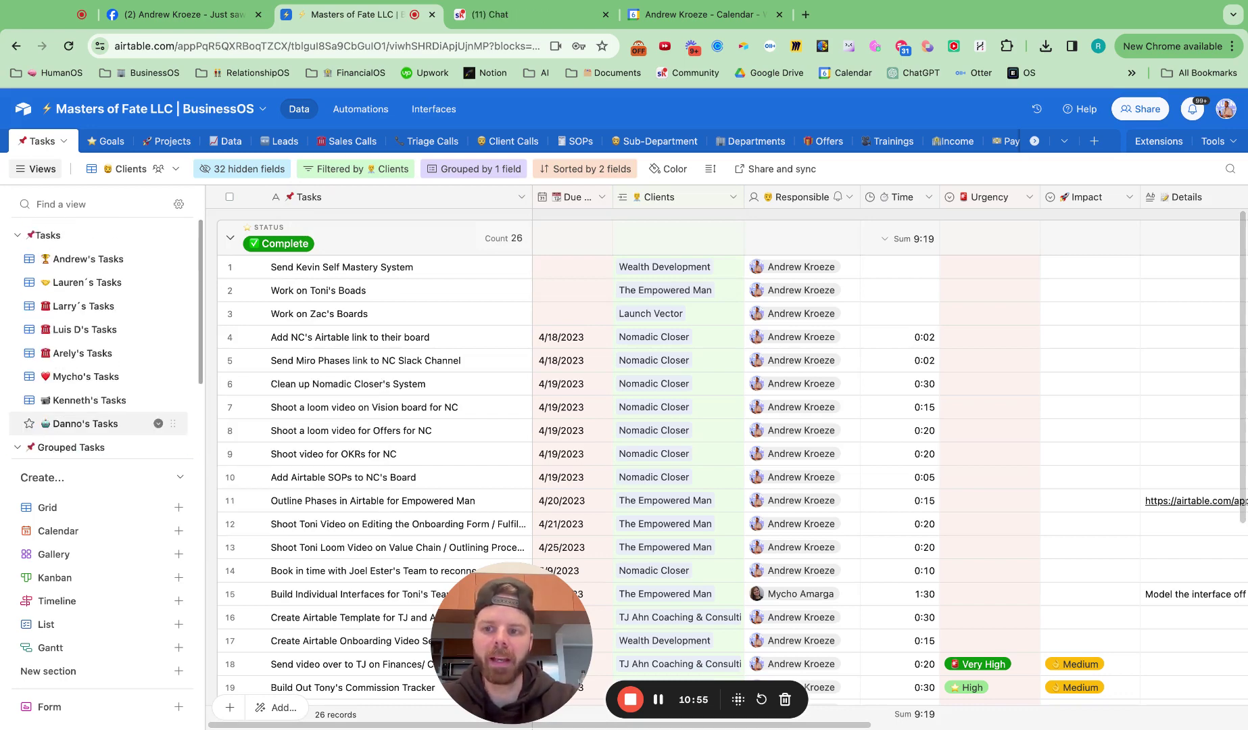